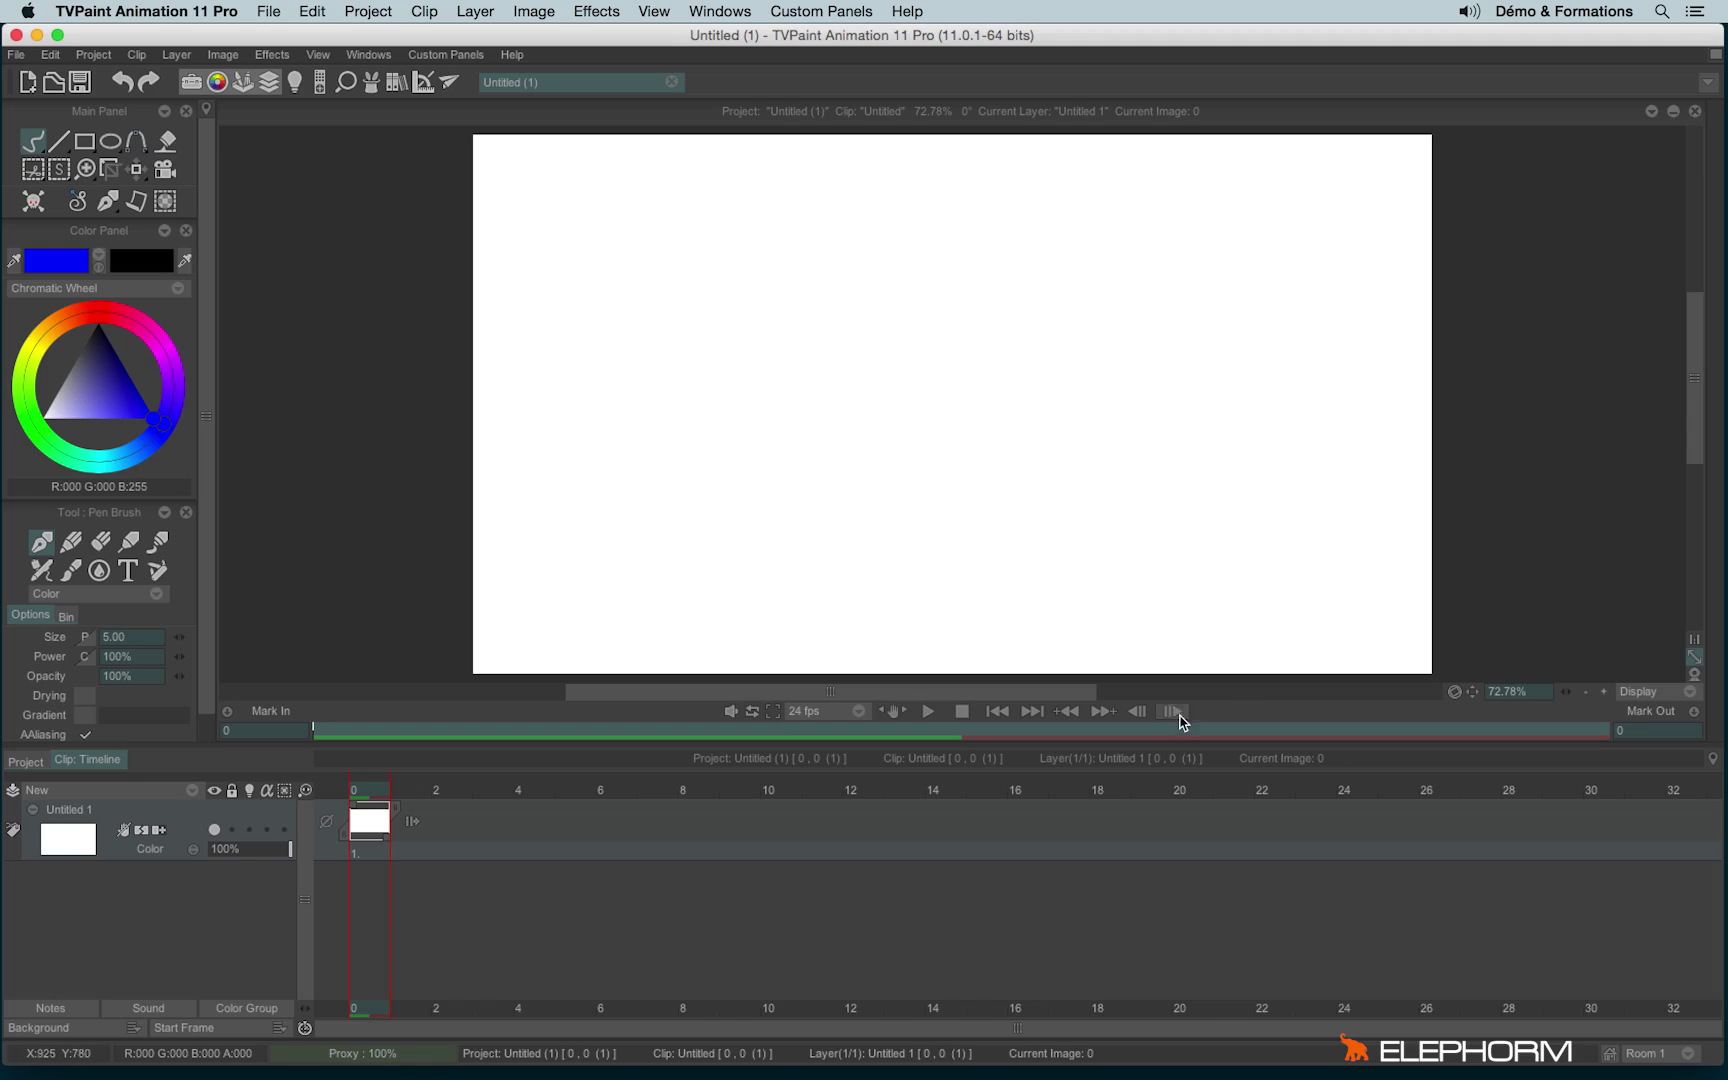
- Briefly show the live webcam feed, then hide it so the canvas is plain white
left_click(1694, 676)
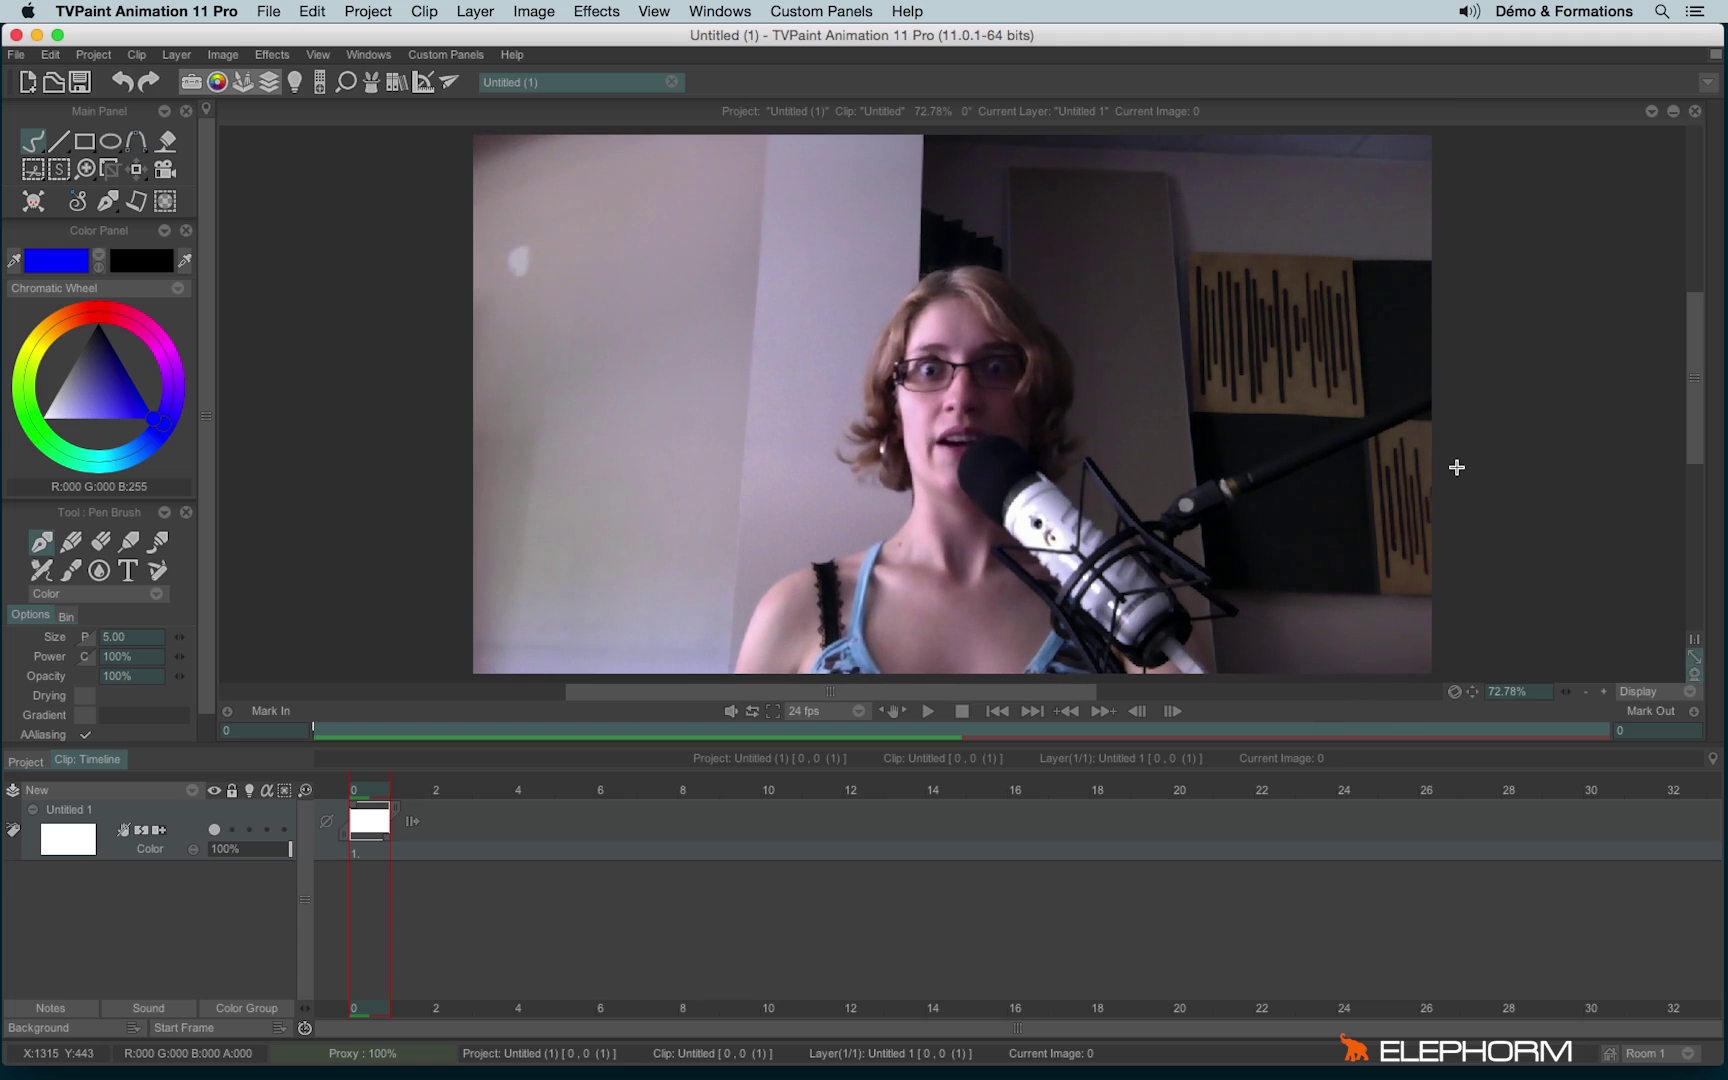
left_click(1692, 674)
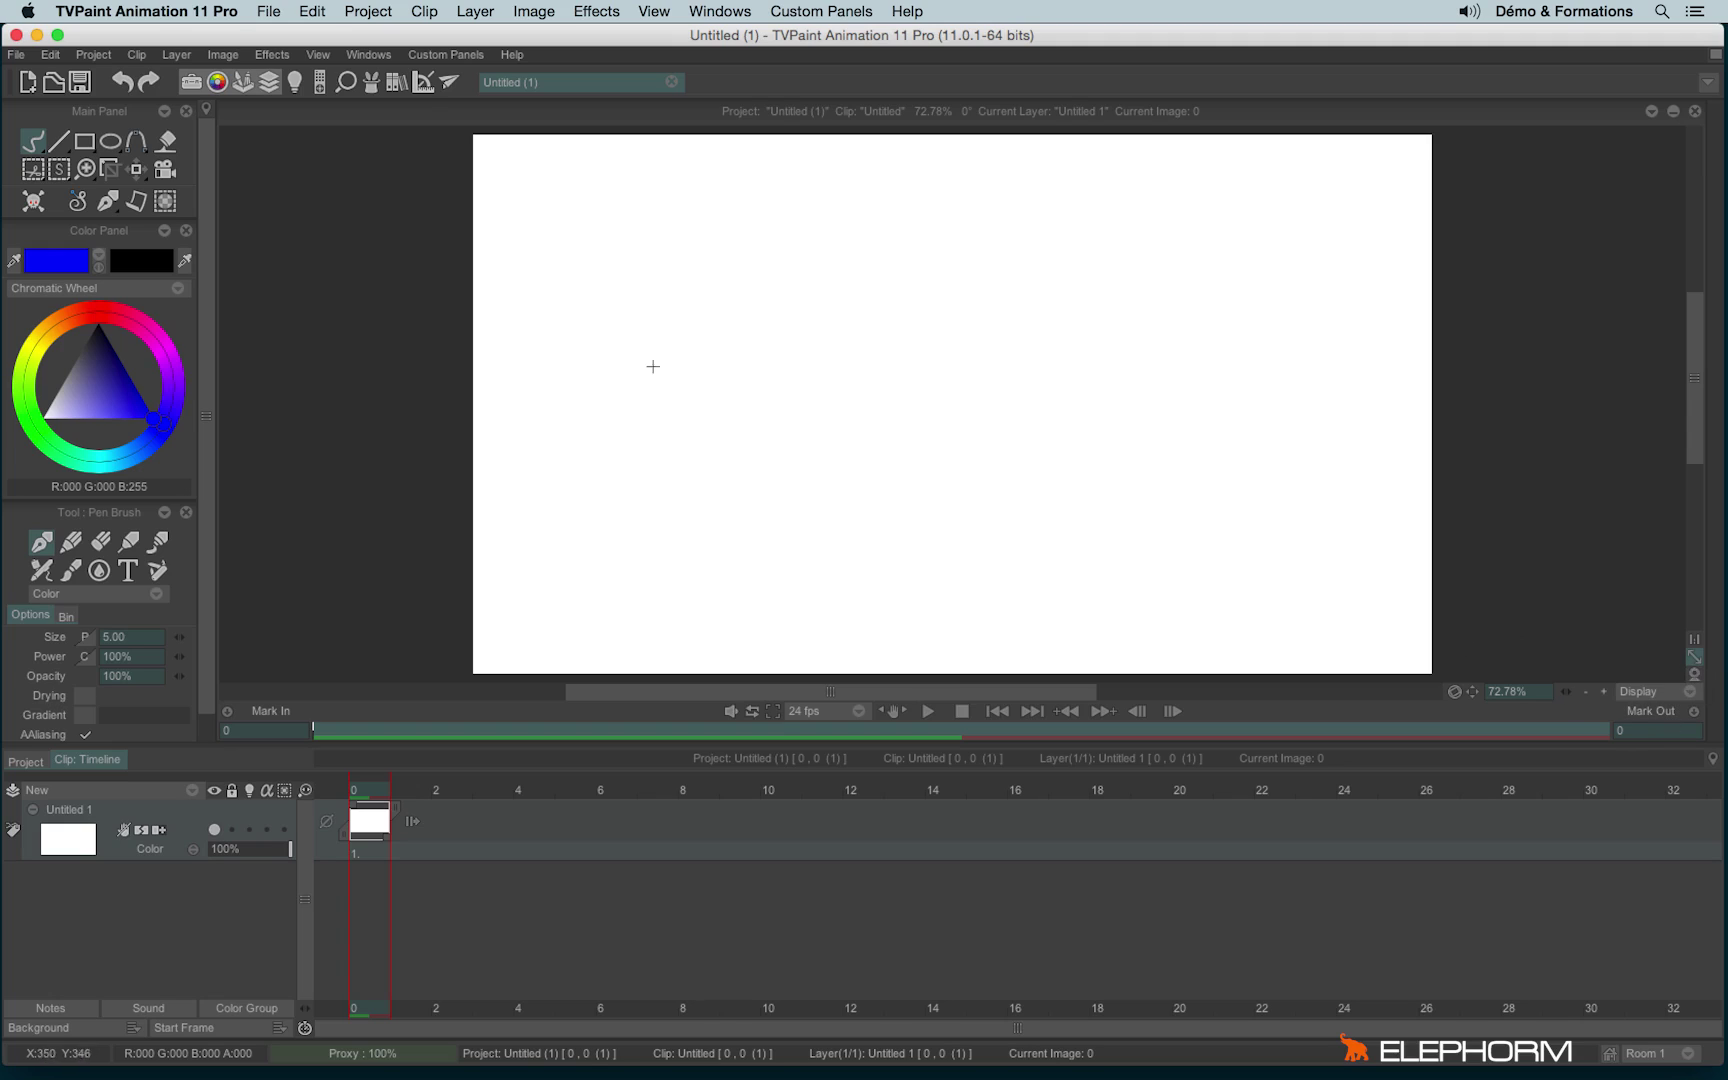
- Open Video In Settings, move the panel aside, and keep the FaceTime camera as input device
left_click(367, 56)
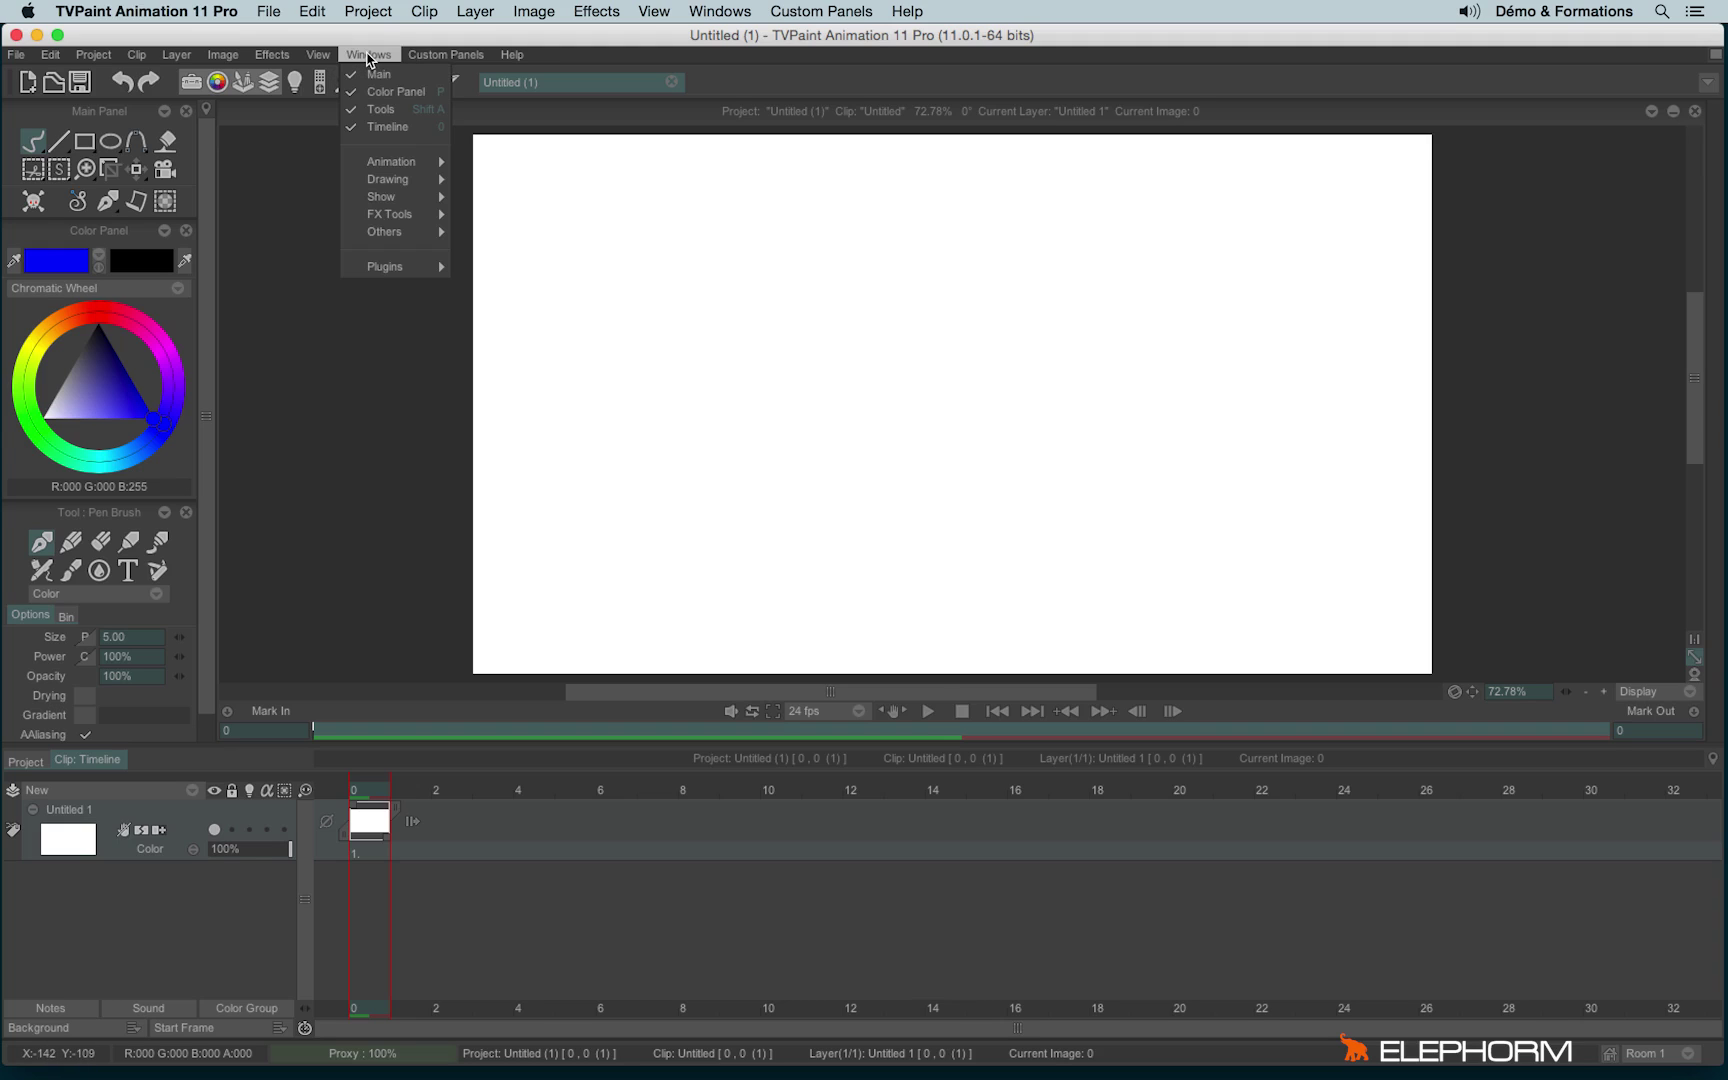
mouse_move(392, 162)
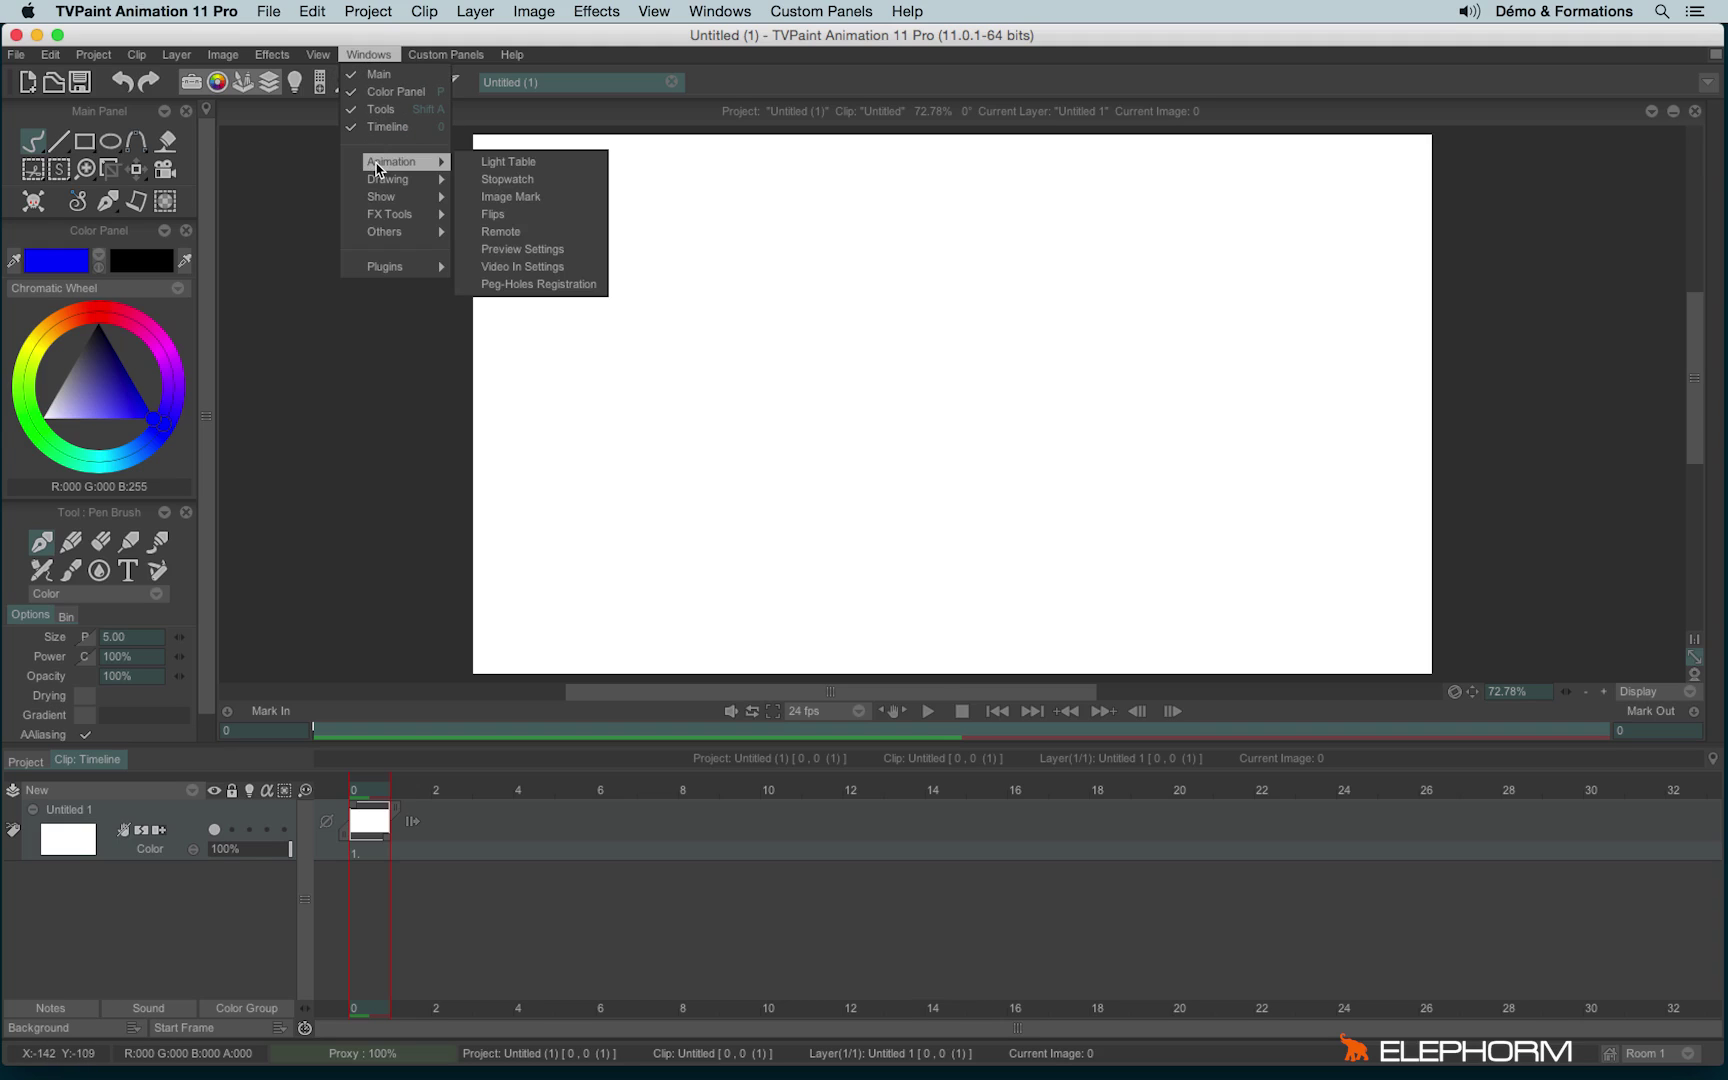
left_click(598, 270)
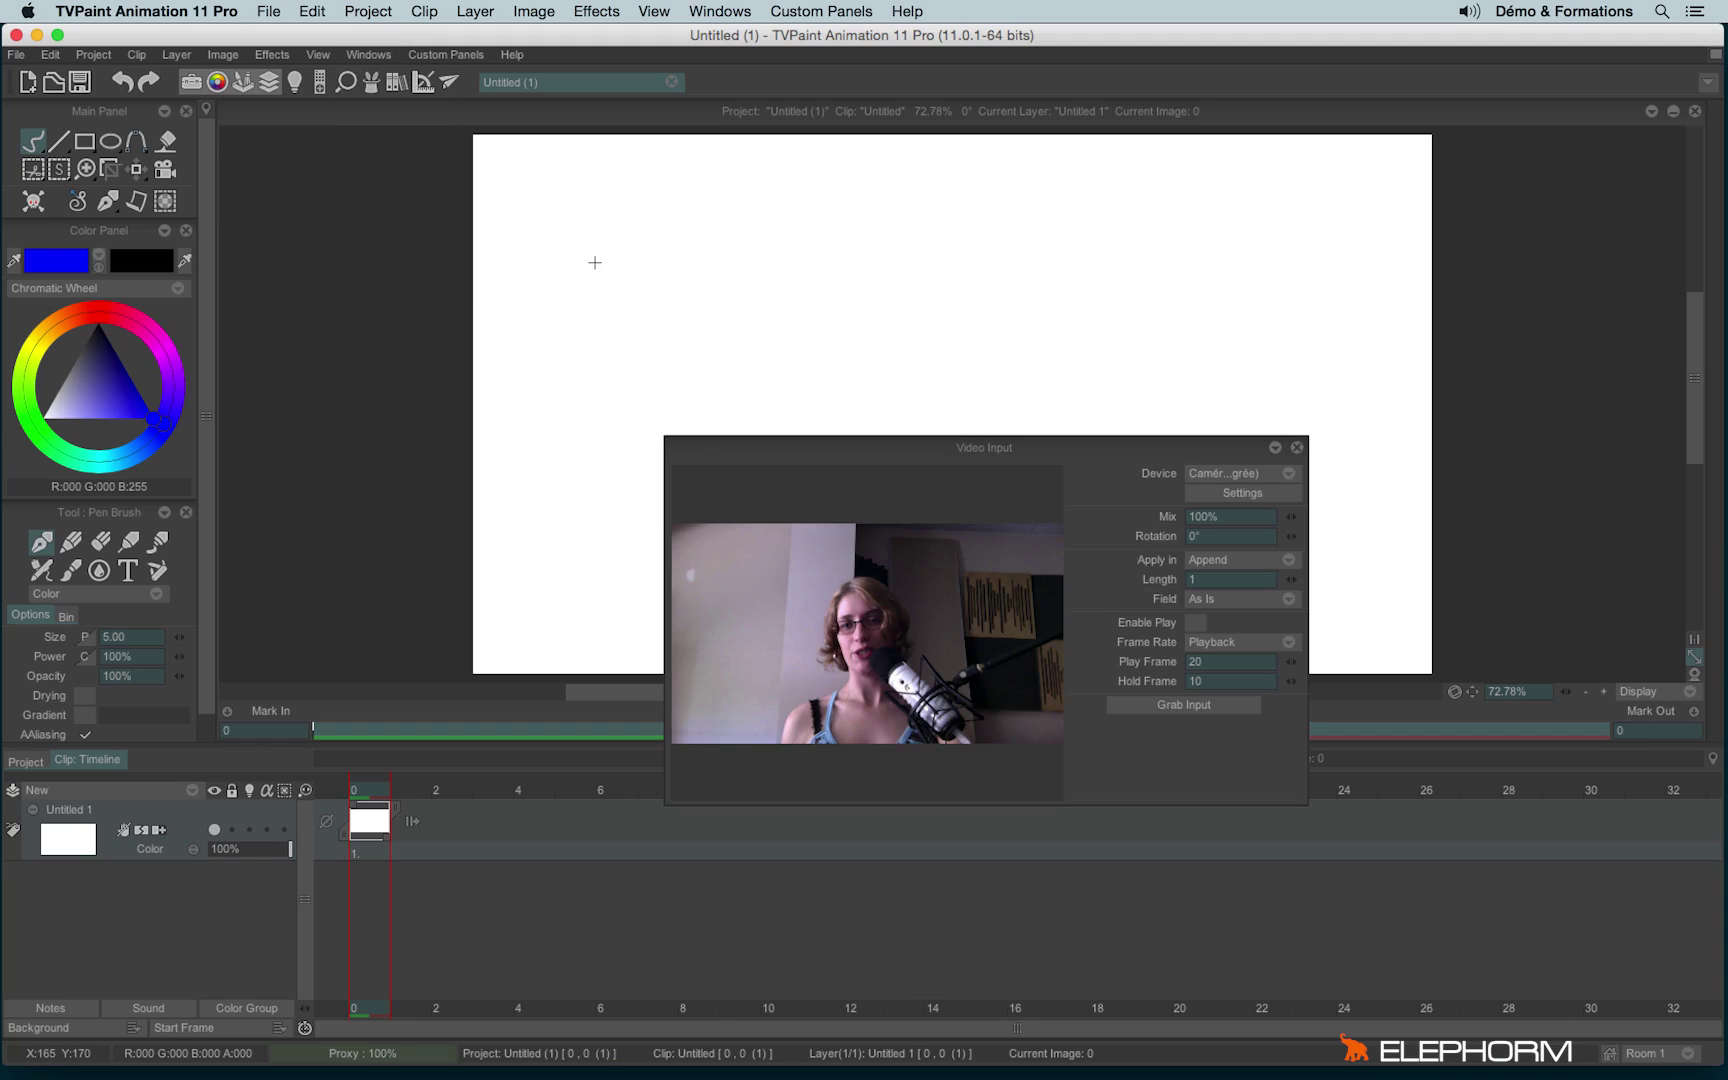
left_click_drag(883, 456, 463, 150)
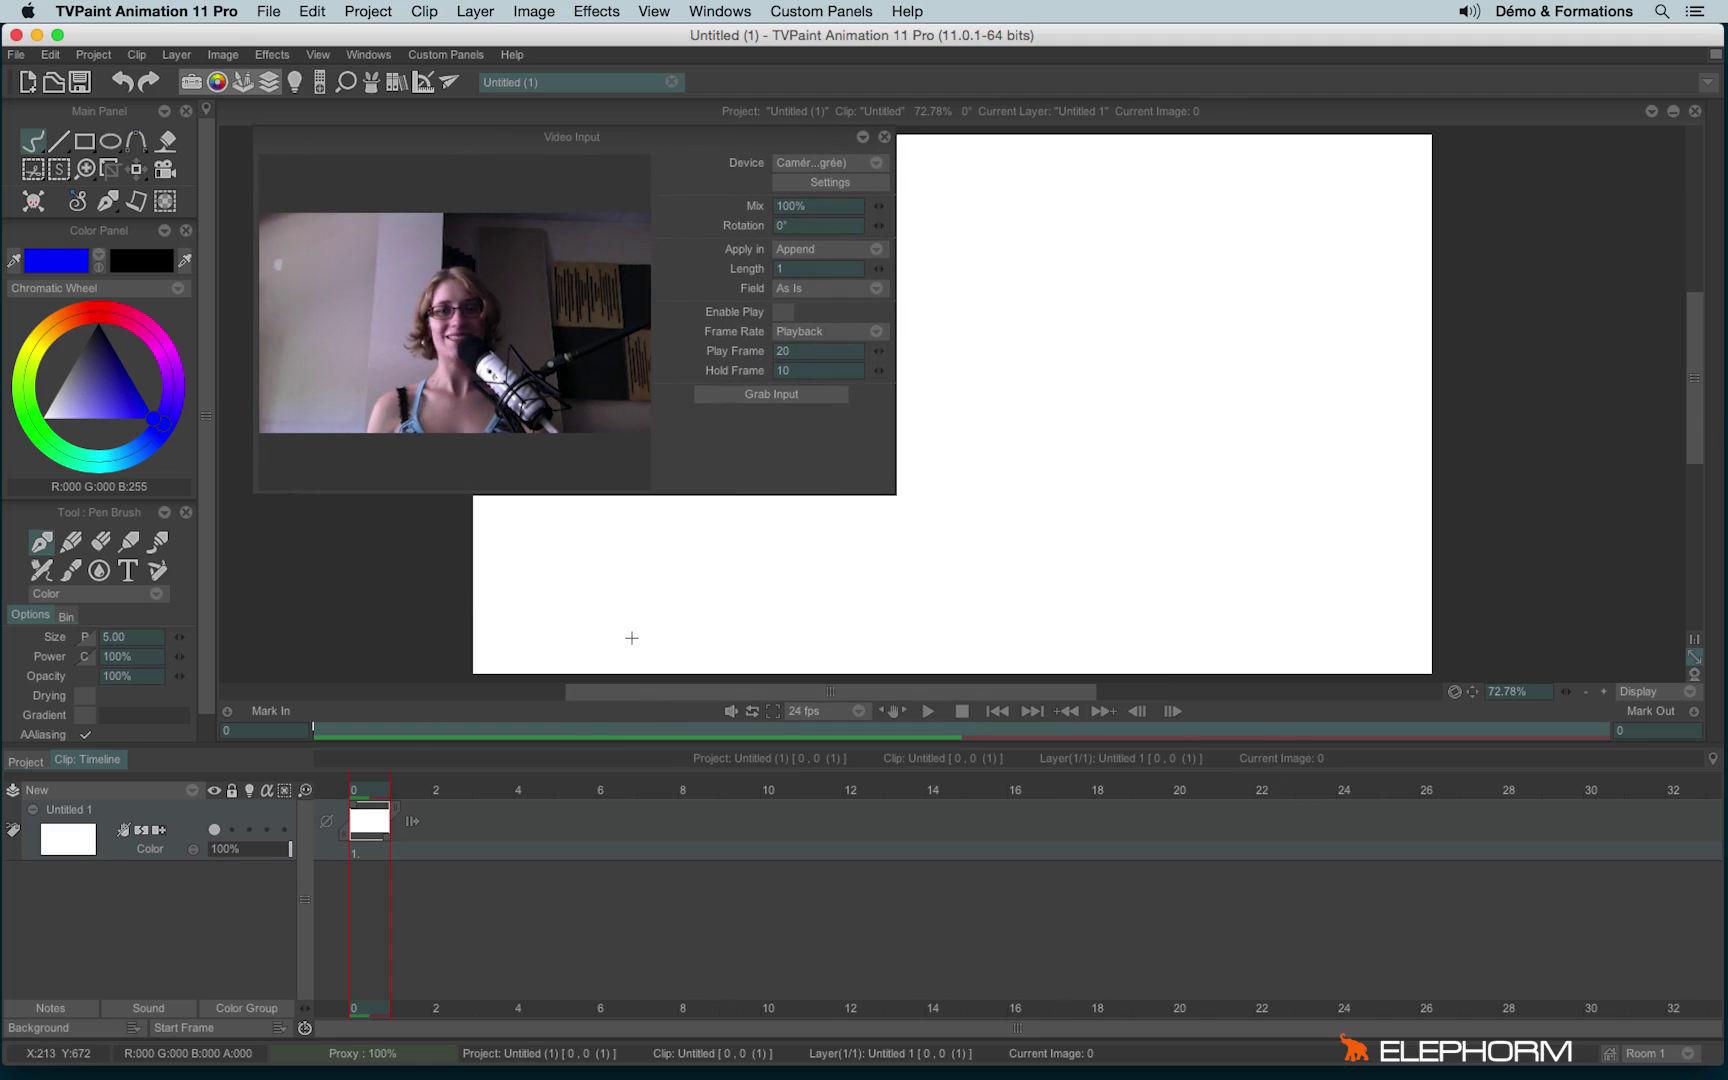
left_click(797, 163)
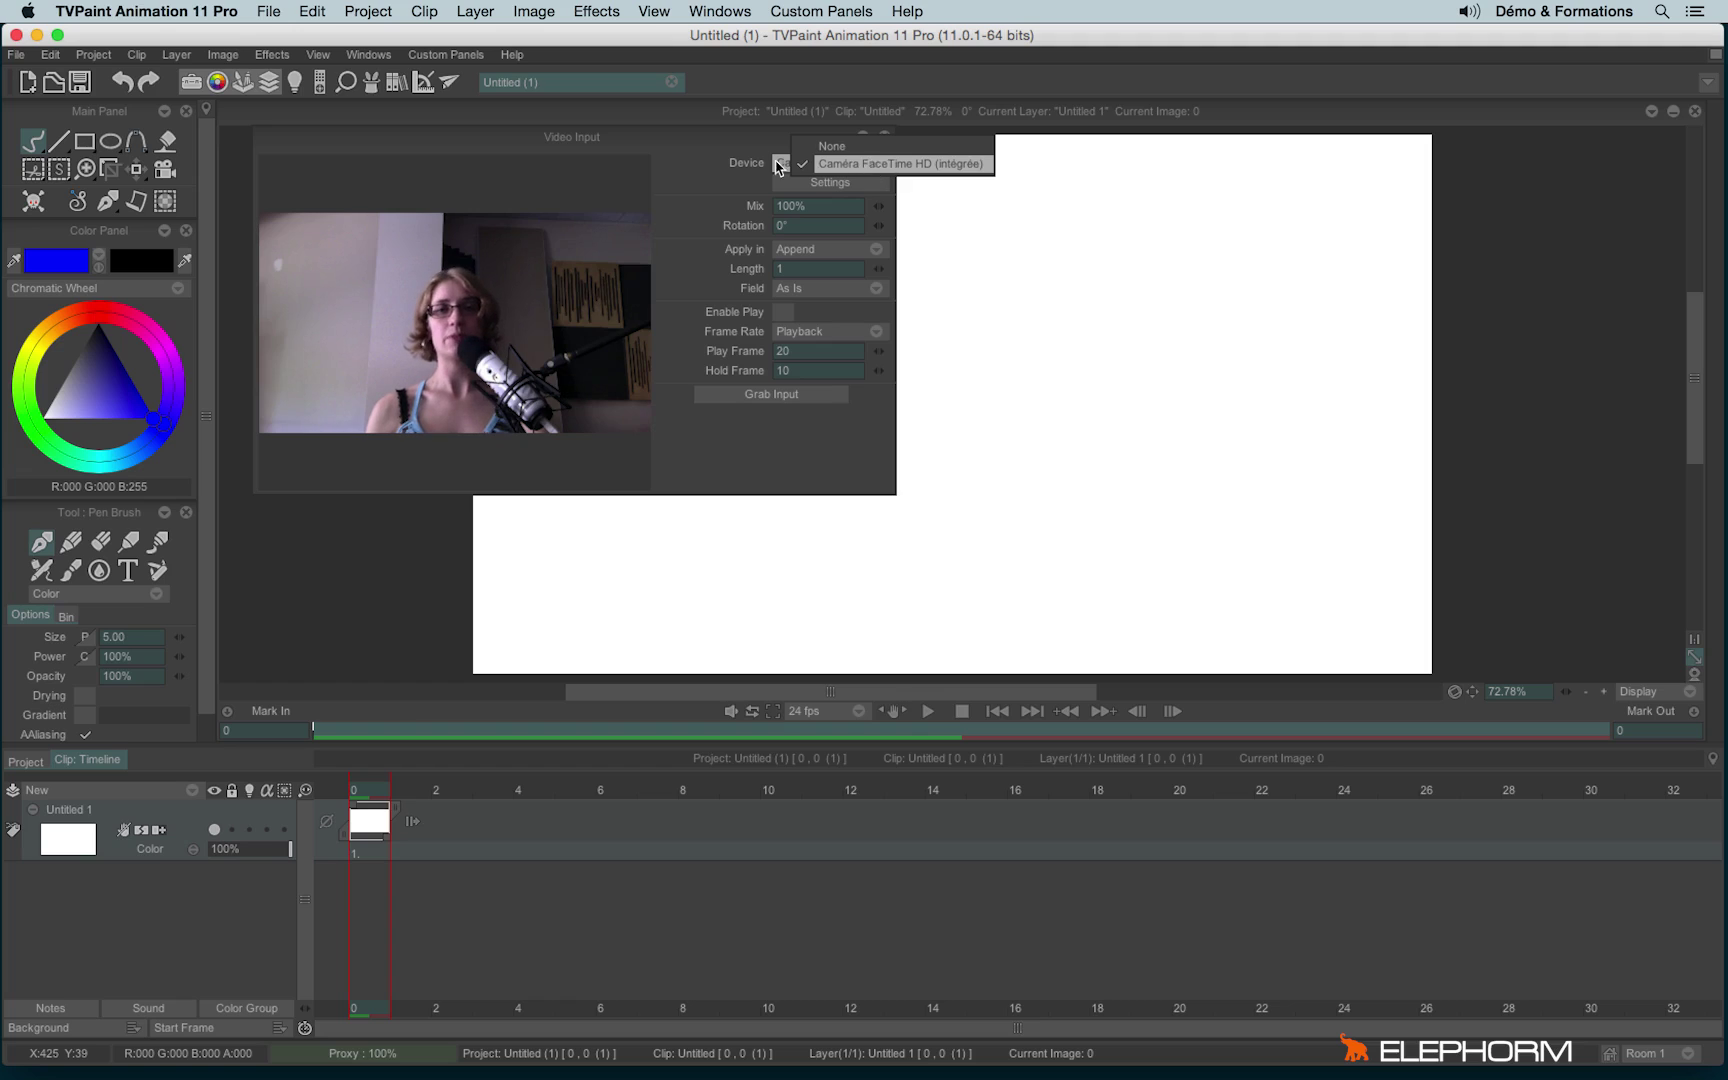
left_click(706, 172)
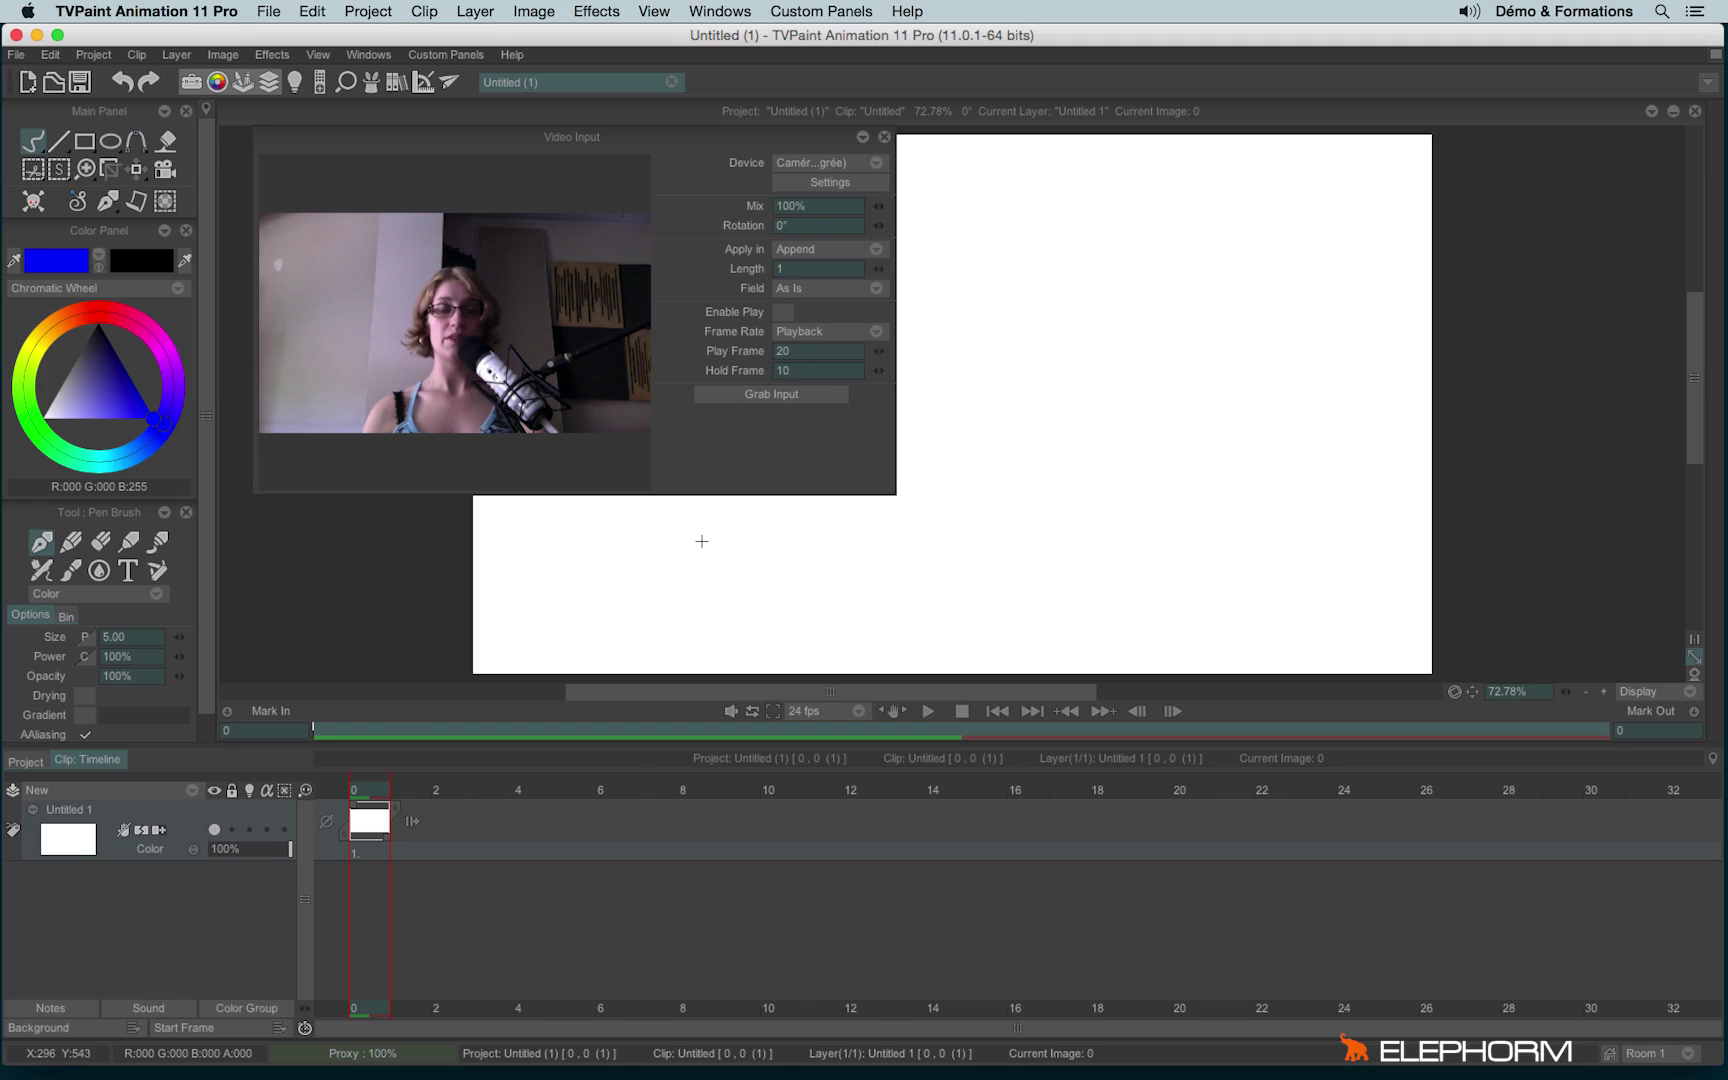
- Grab ten webcam frames into the layer's timeline
left_click(725, 400)
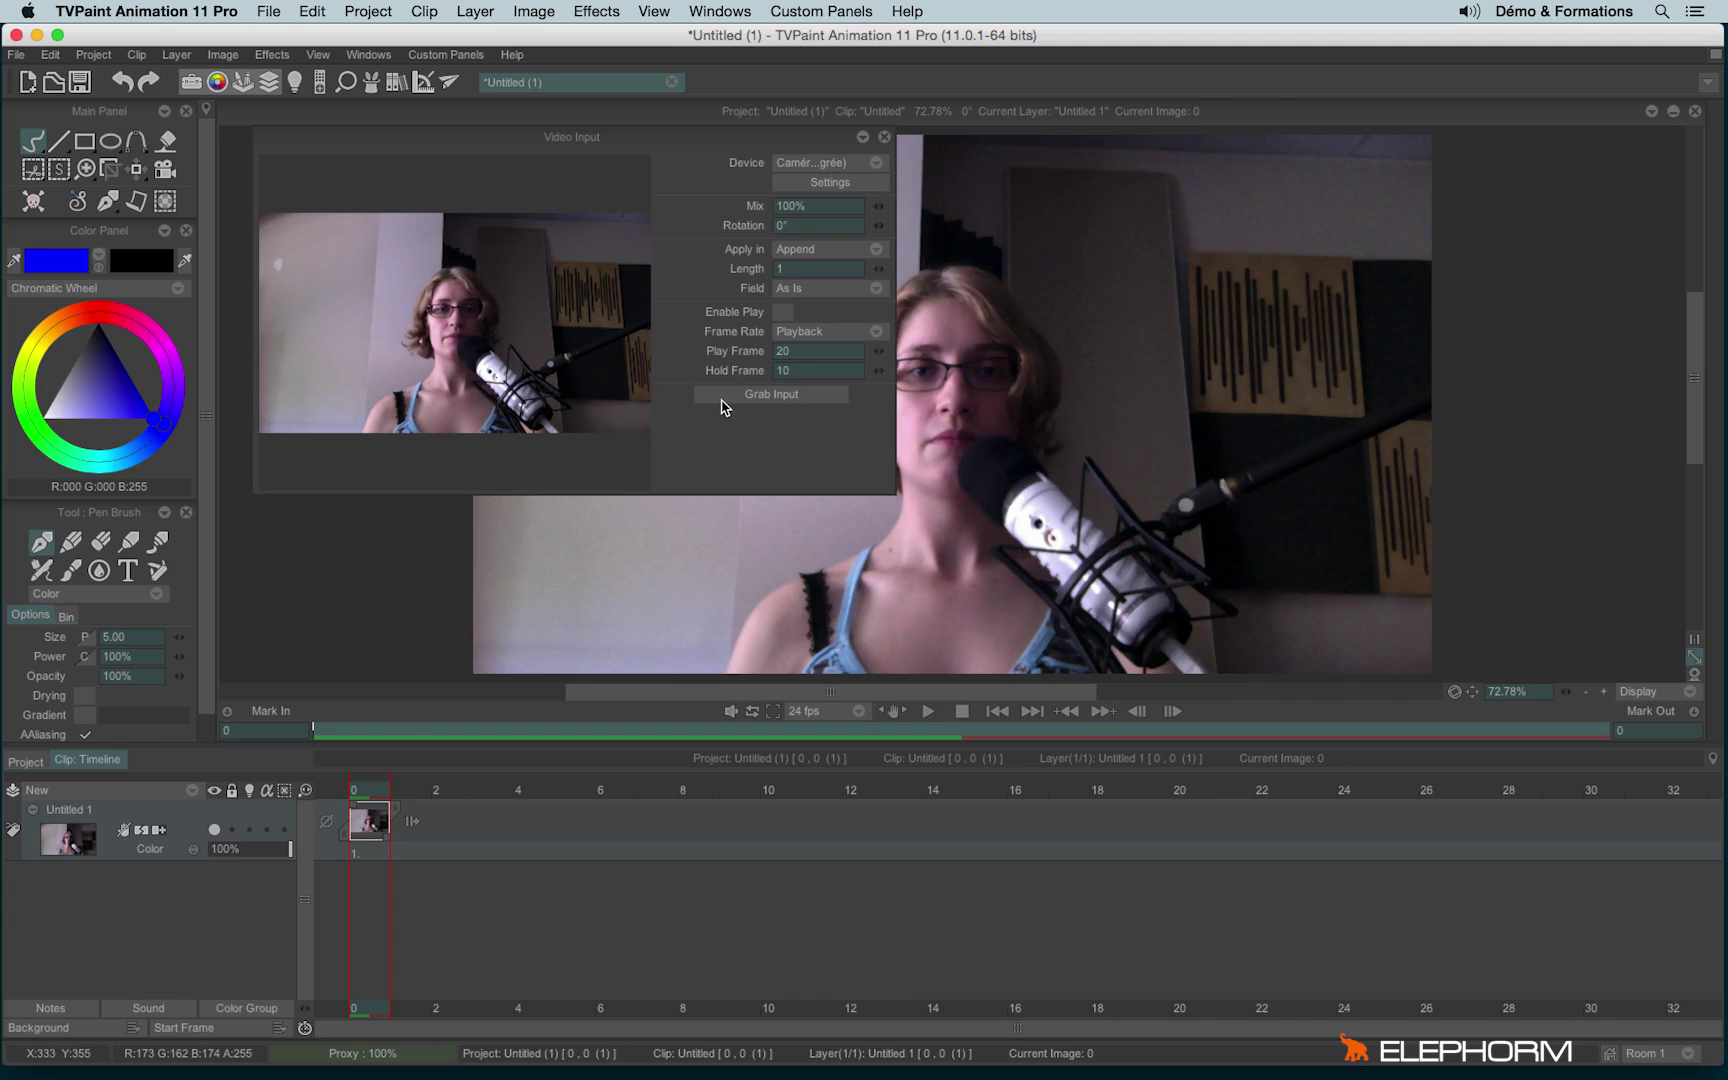
left_click(726, 400)
left_click(727, 399)
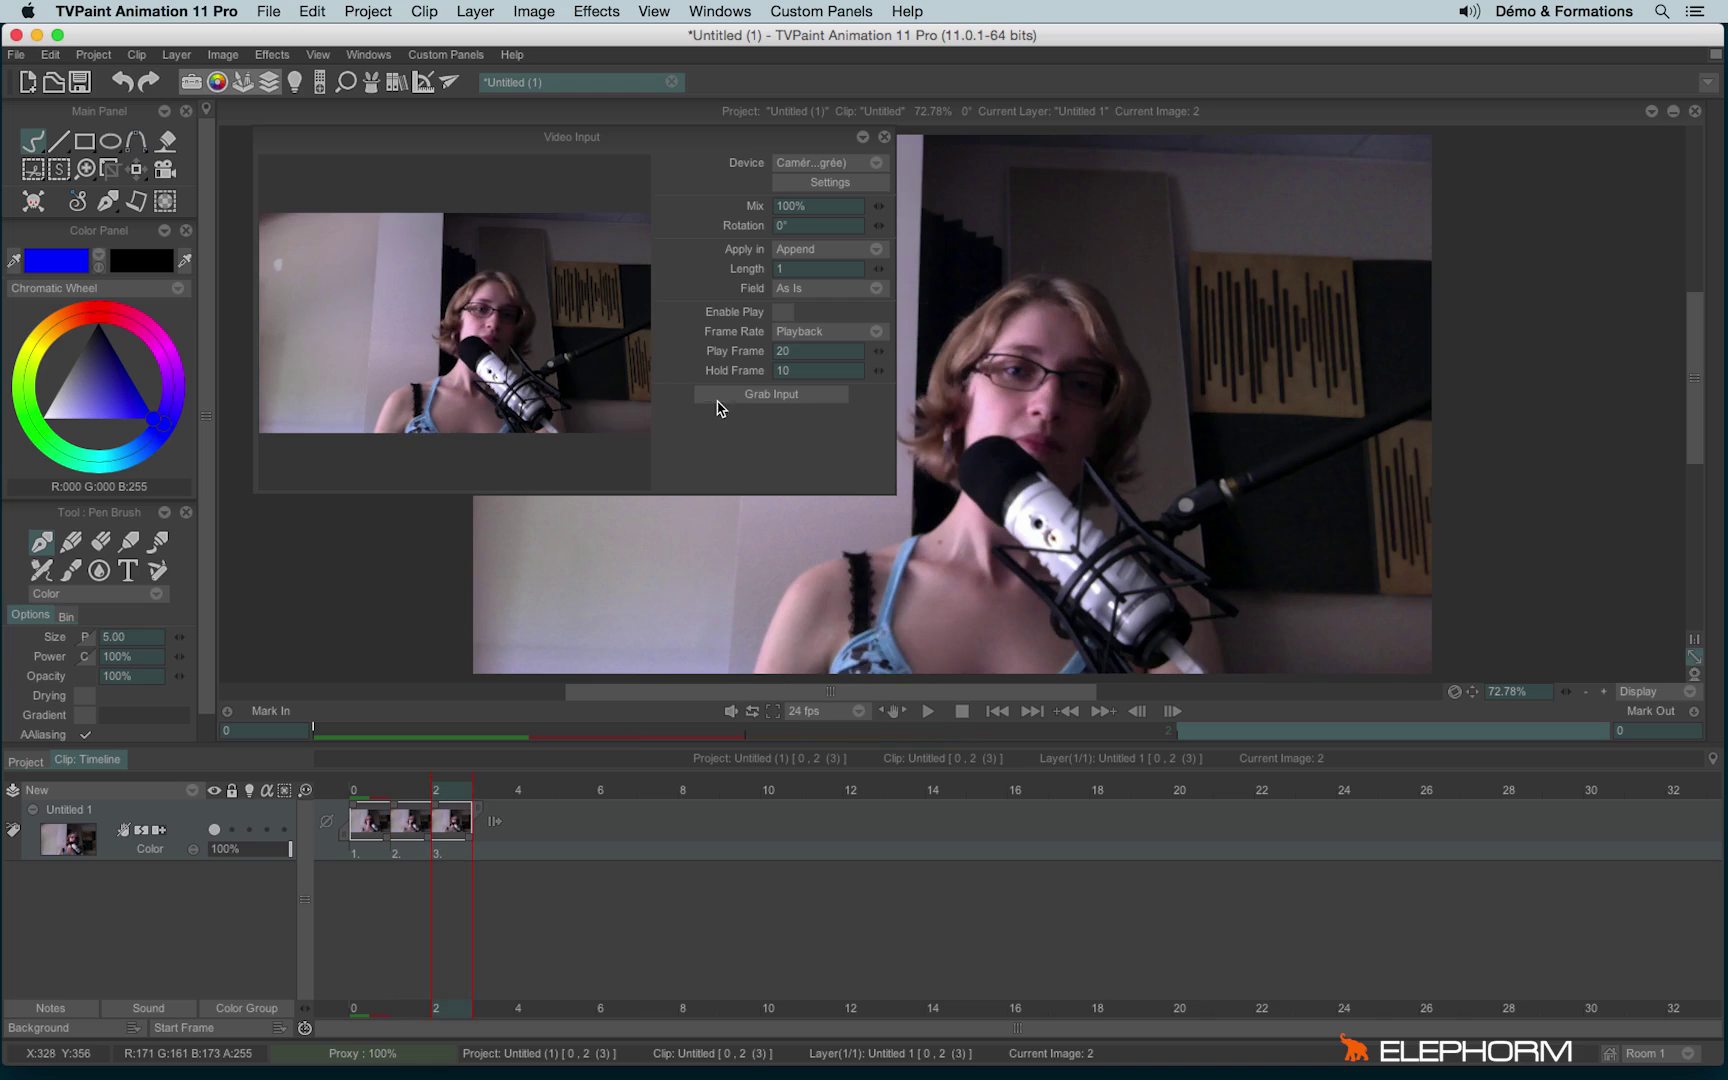
left_click(727, 399)
left_click(727, 401)
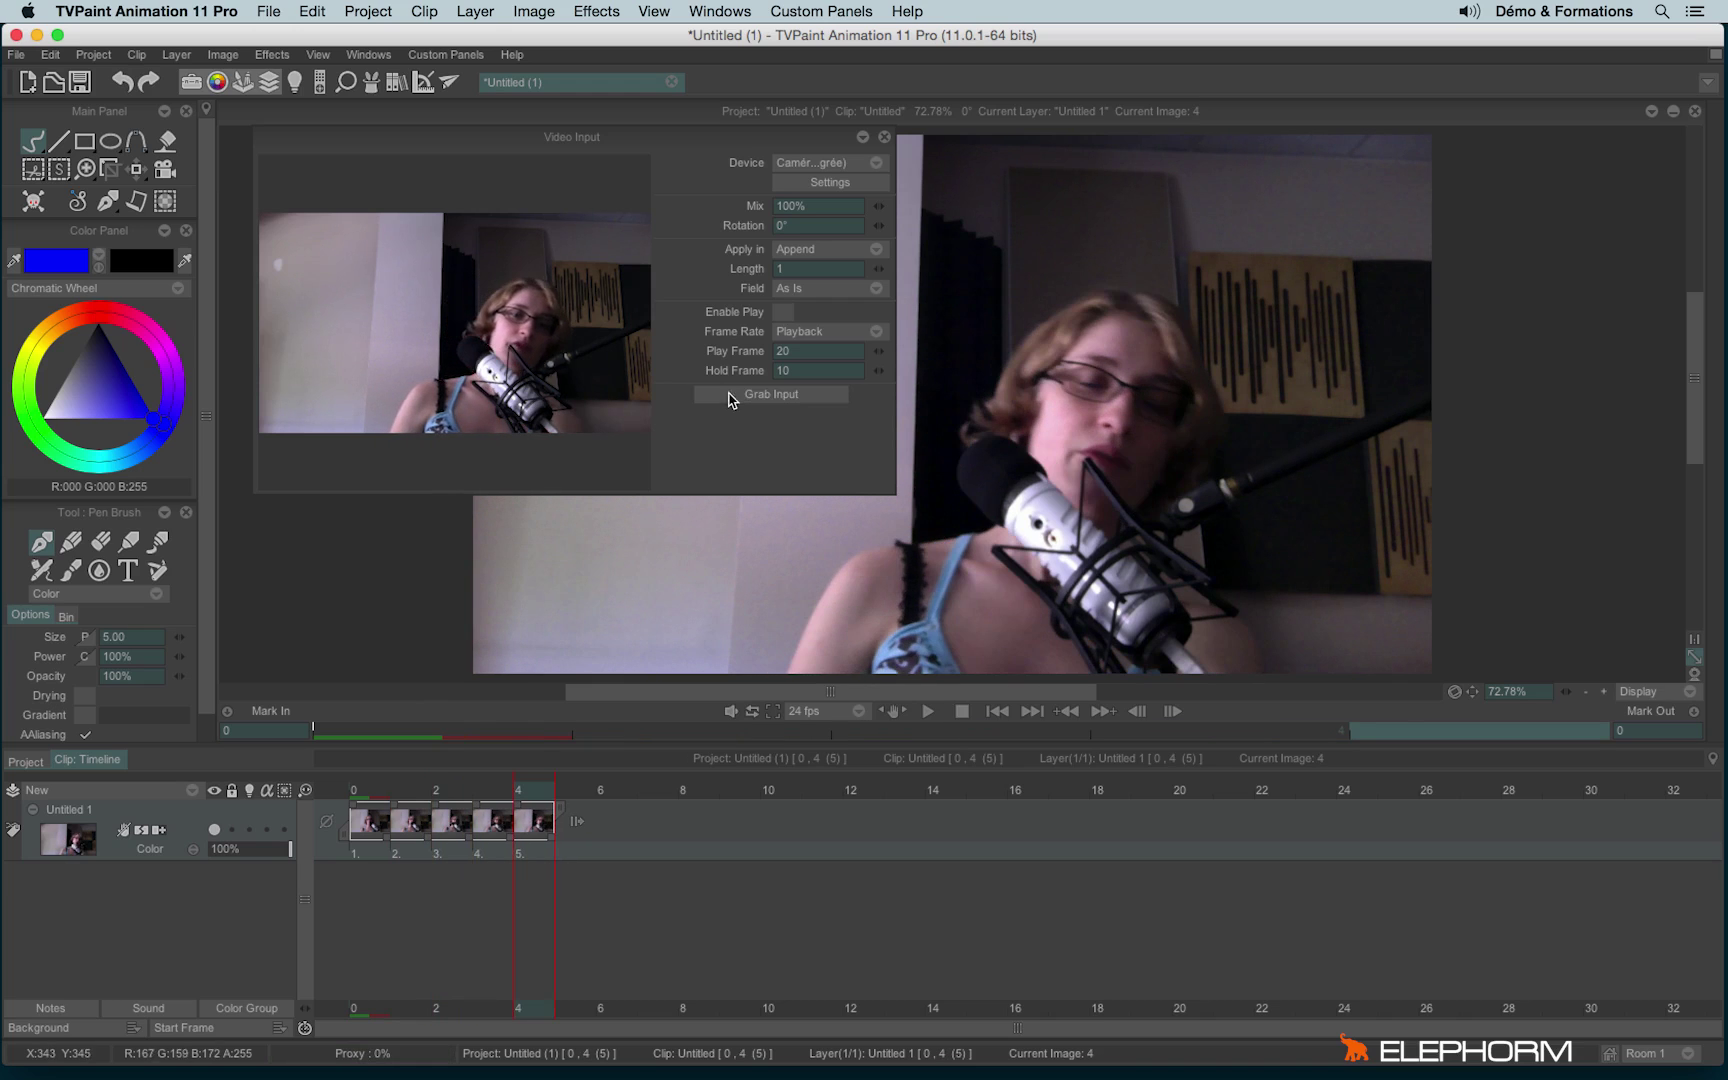
left_click(729, 400)
left_click(735, 401)
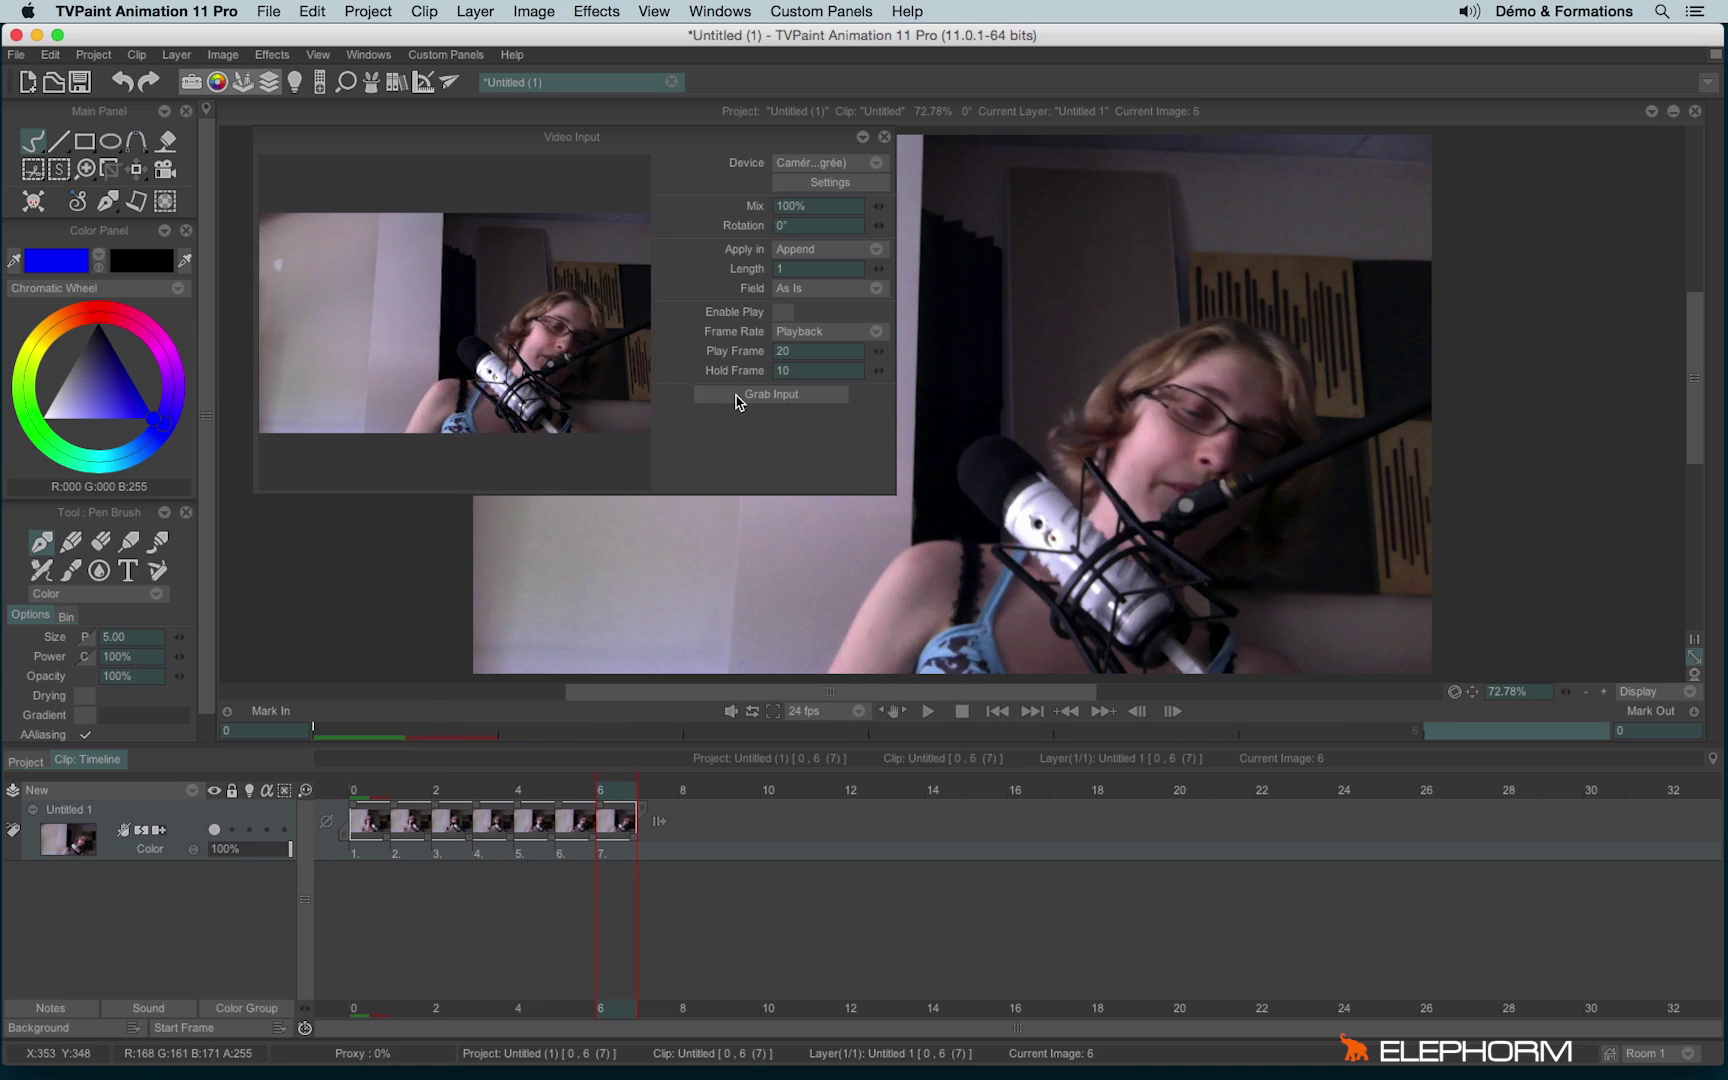
left_click(740, 400)
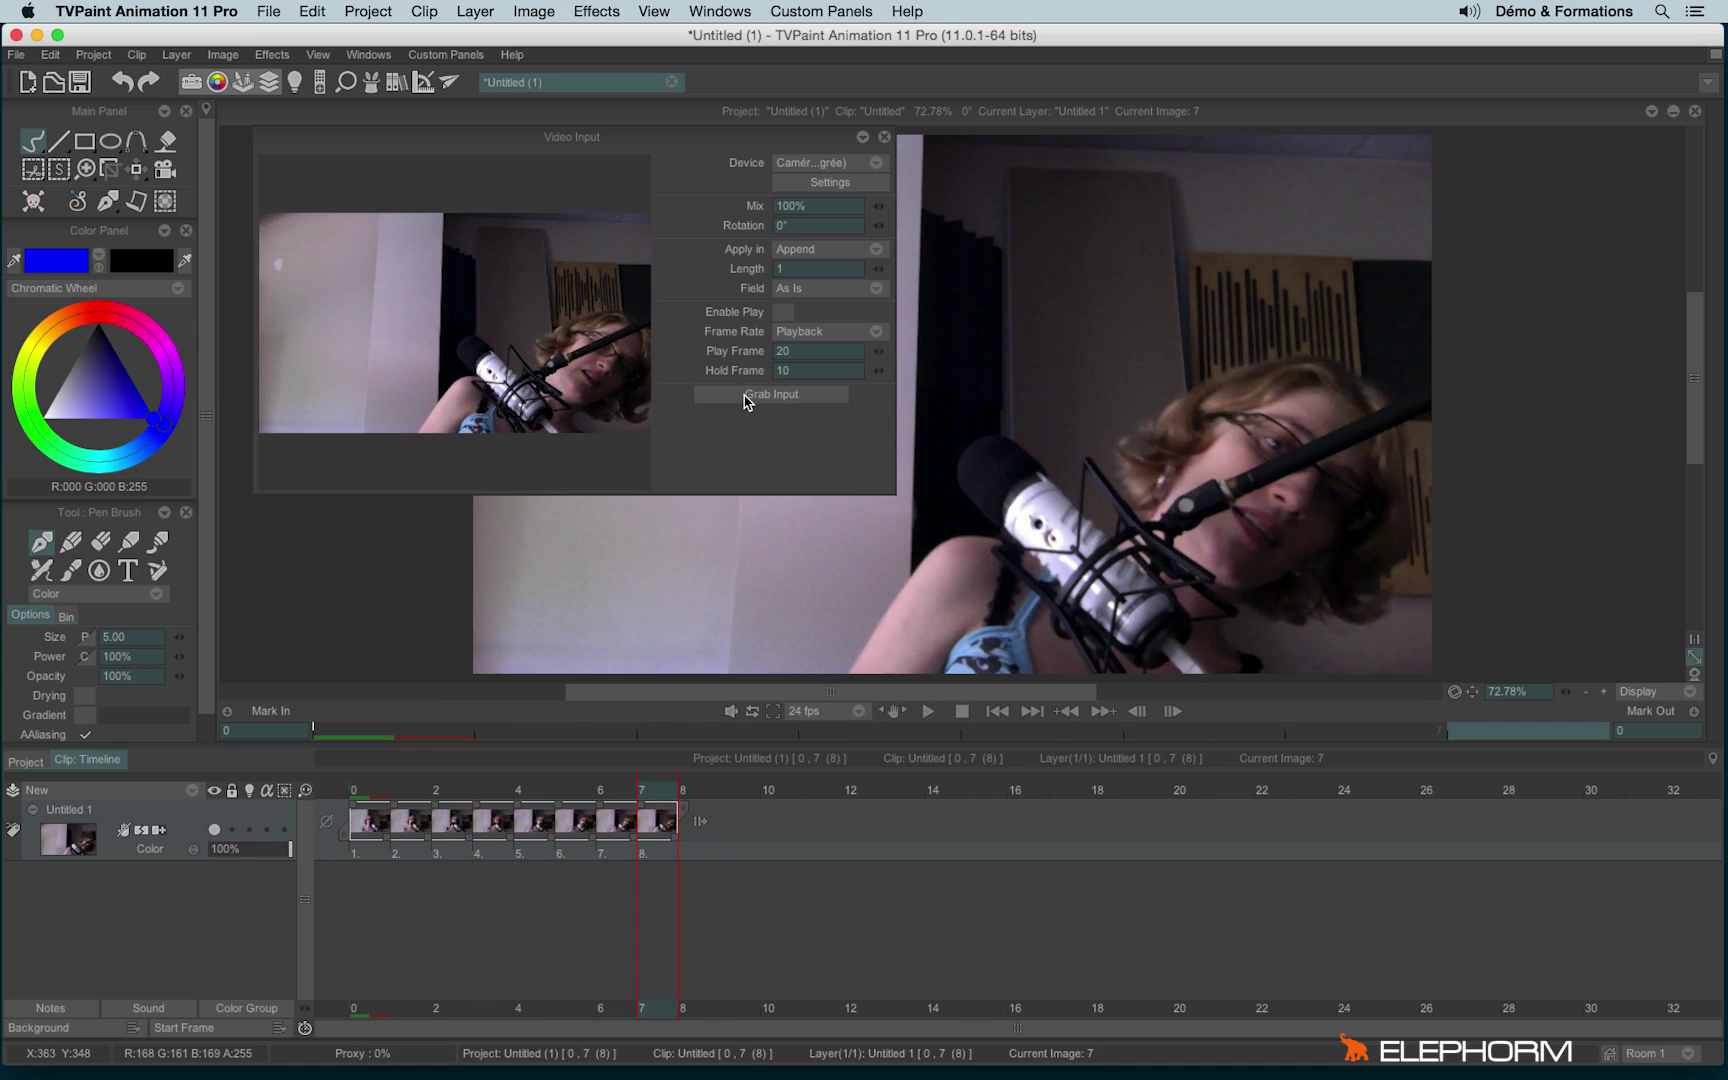
left_click(745, 401)
left_click(745, 398)
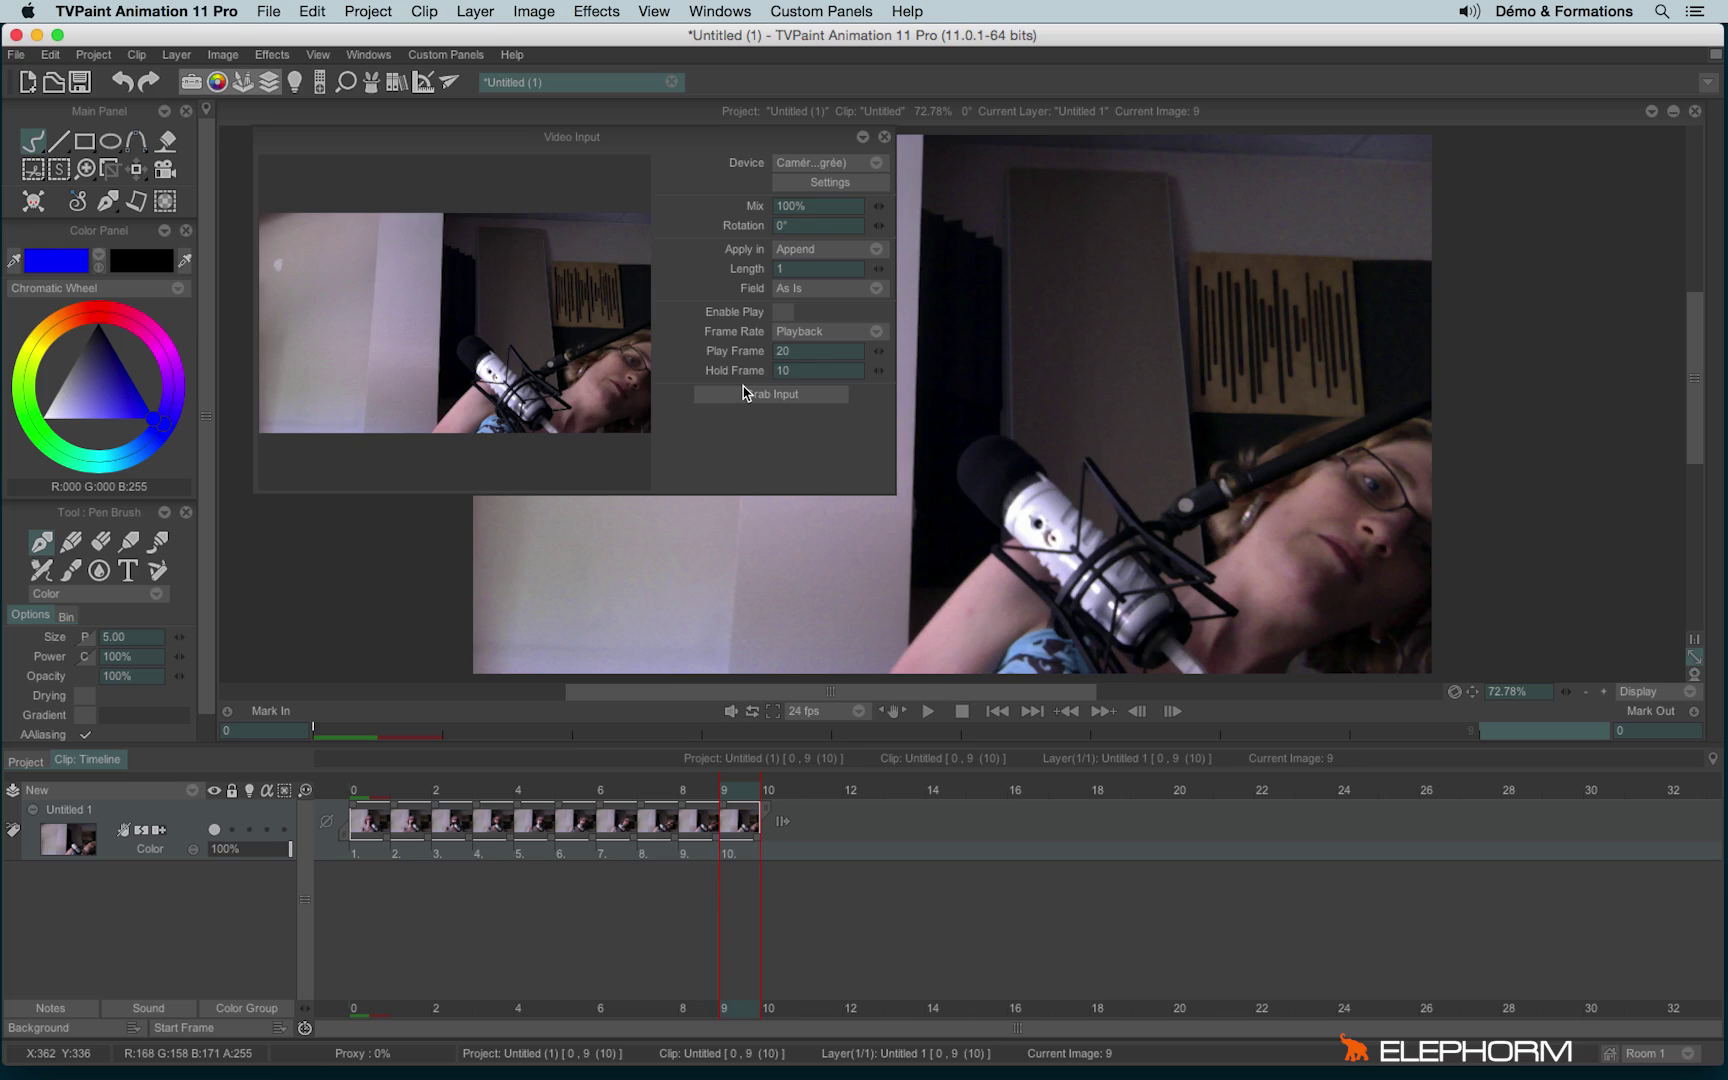
- Close the video input panel and play back the ten captured frames
left_click(884, 137)
left_click(928, 711)
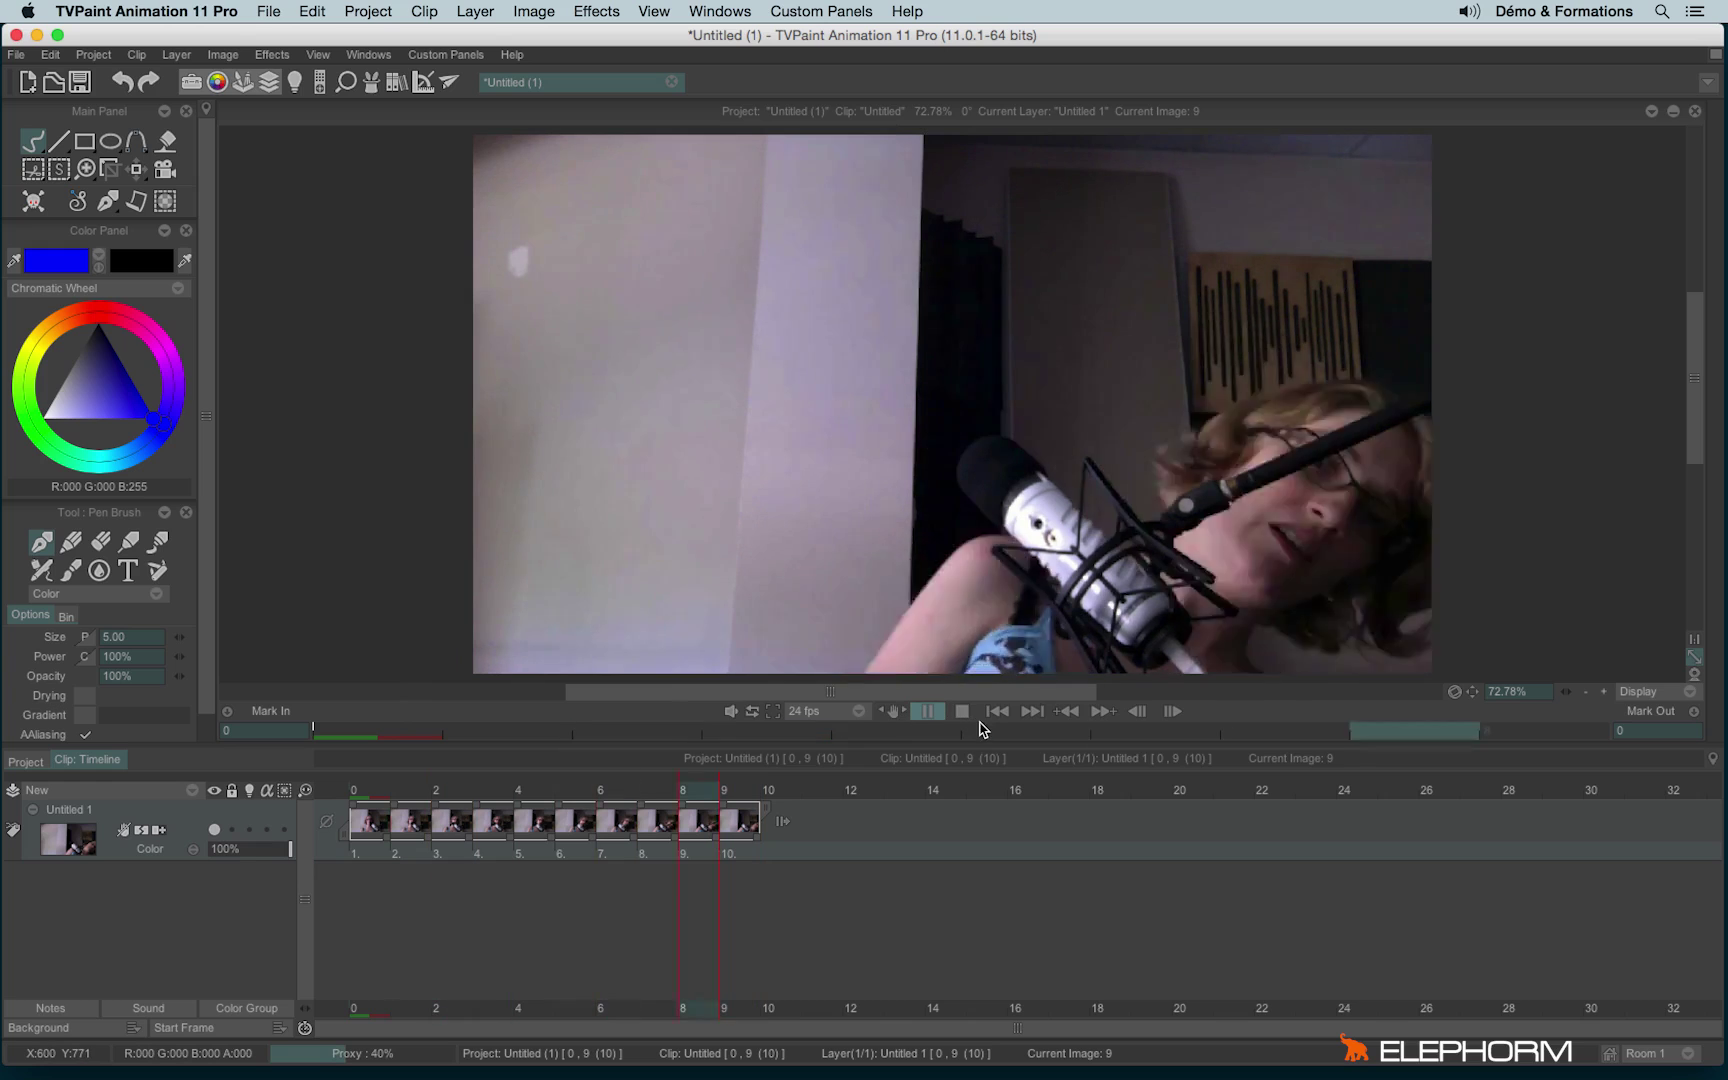
left_click(961, 712)
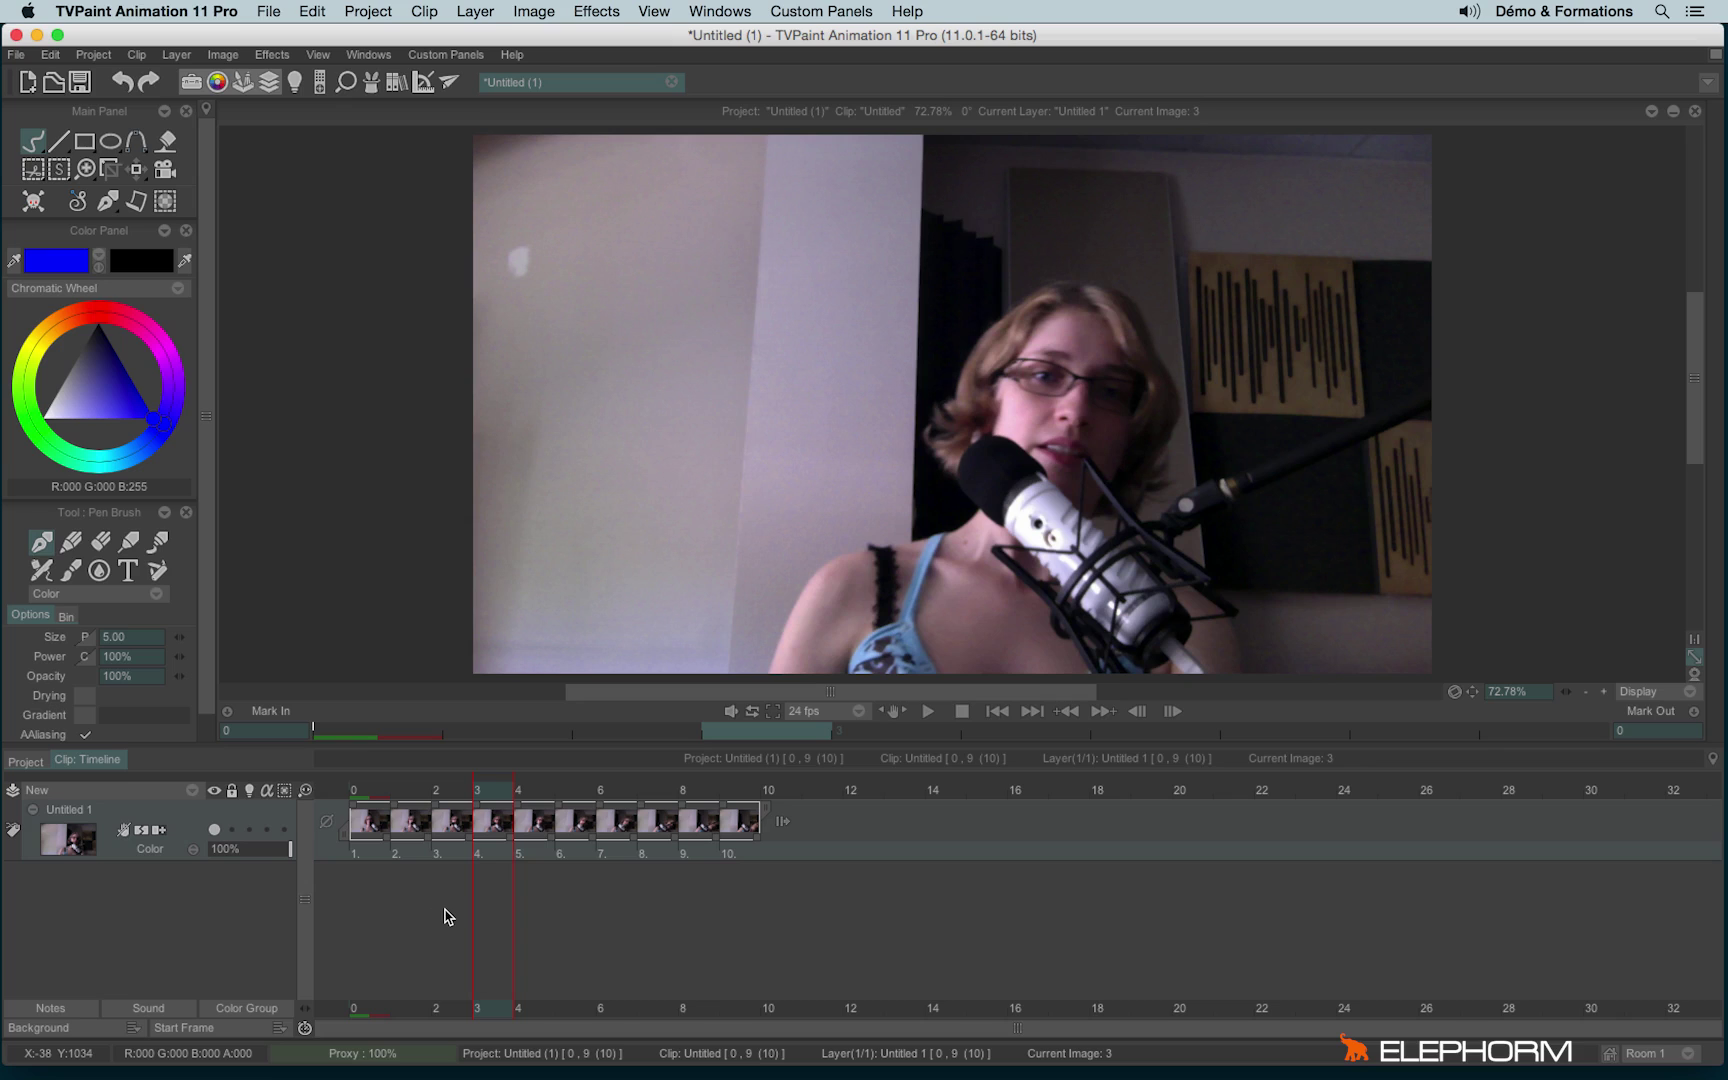
- Preview the scanned ball frames, then load the sequence starting at 001.png into Import Footage
key("super+o")
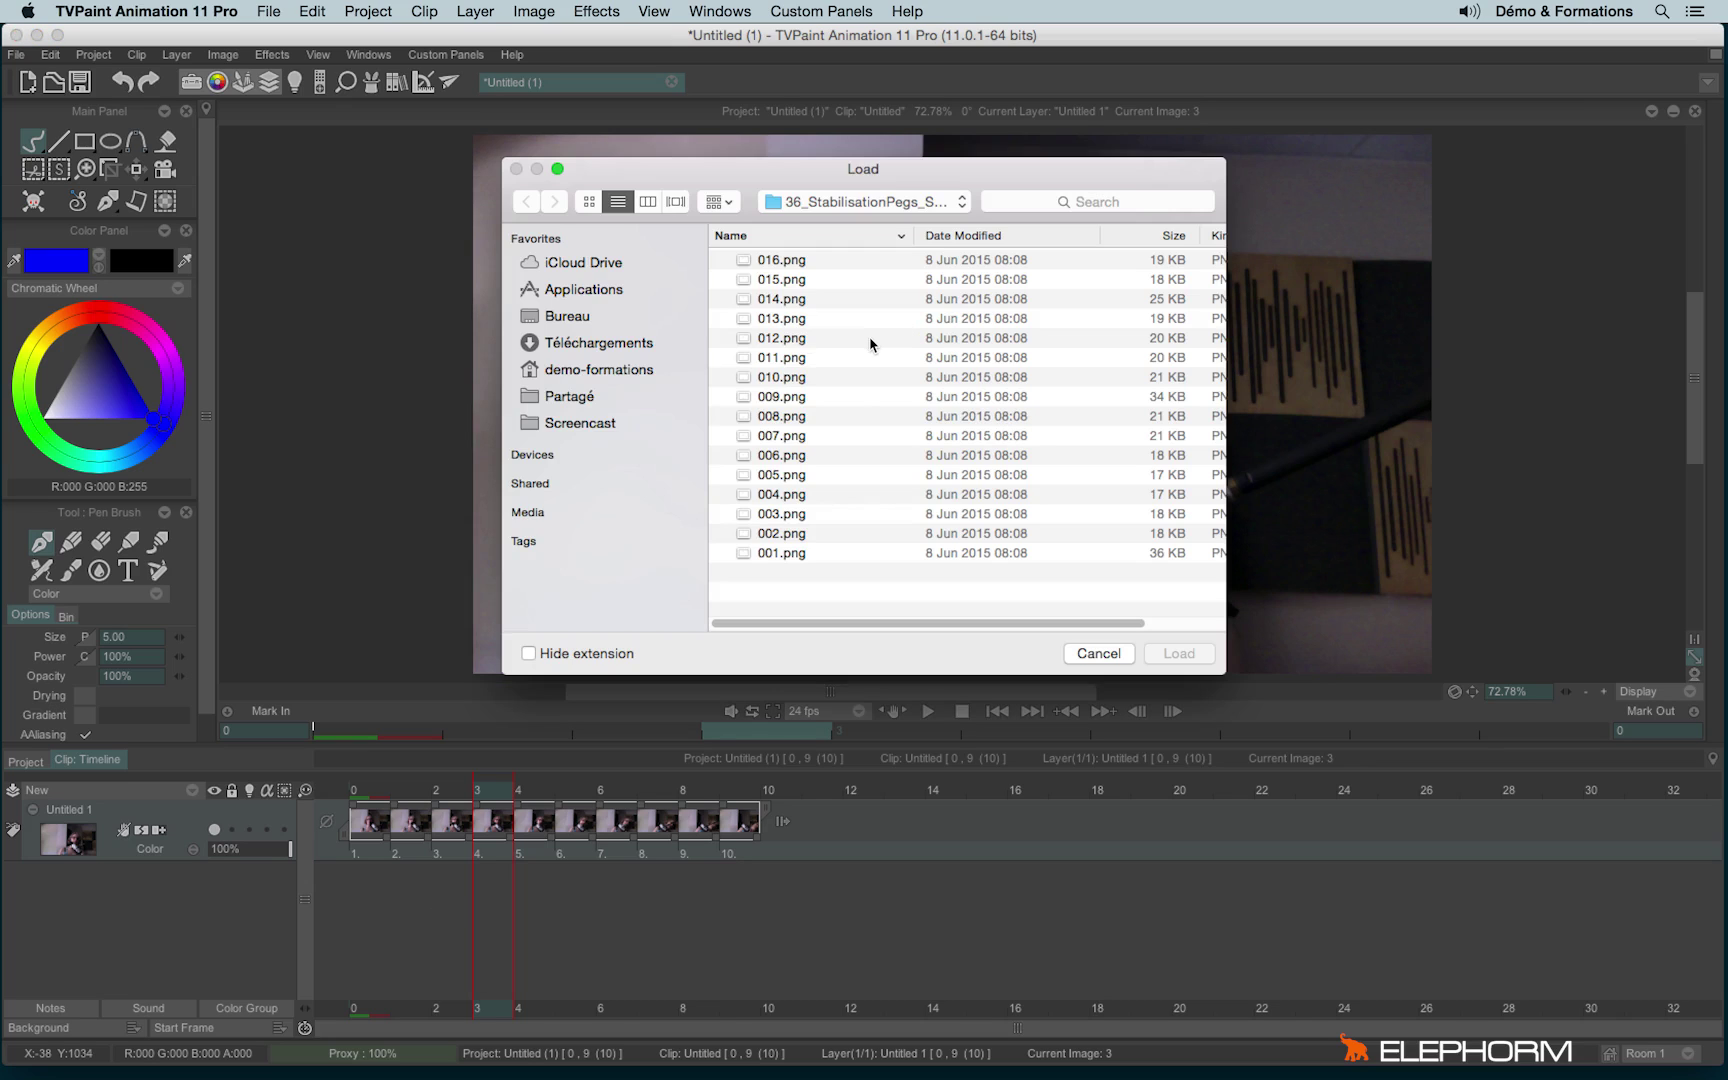
left_click(790, 555)
key("space")
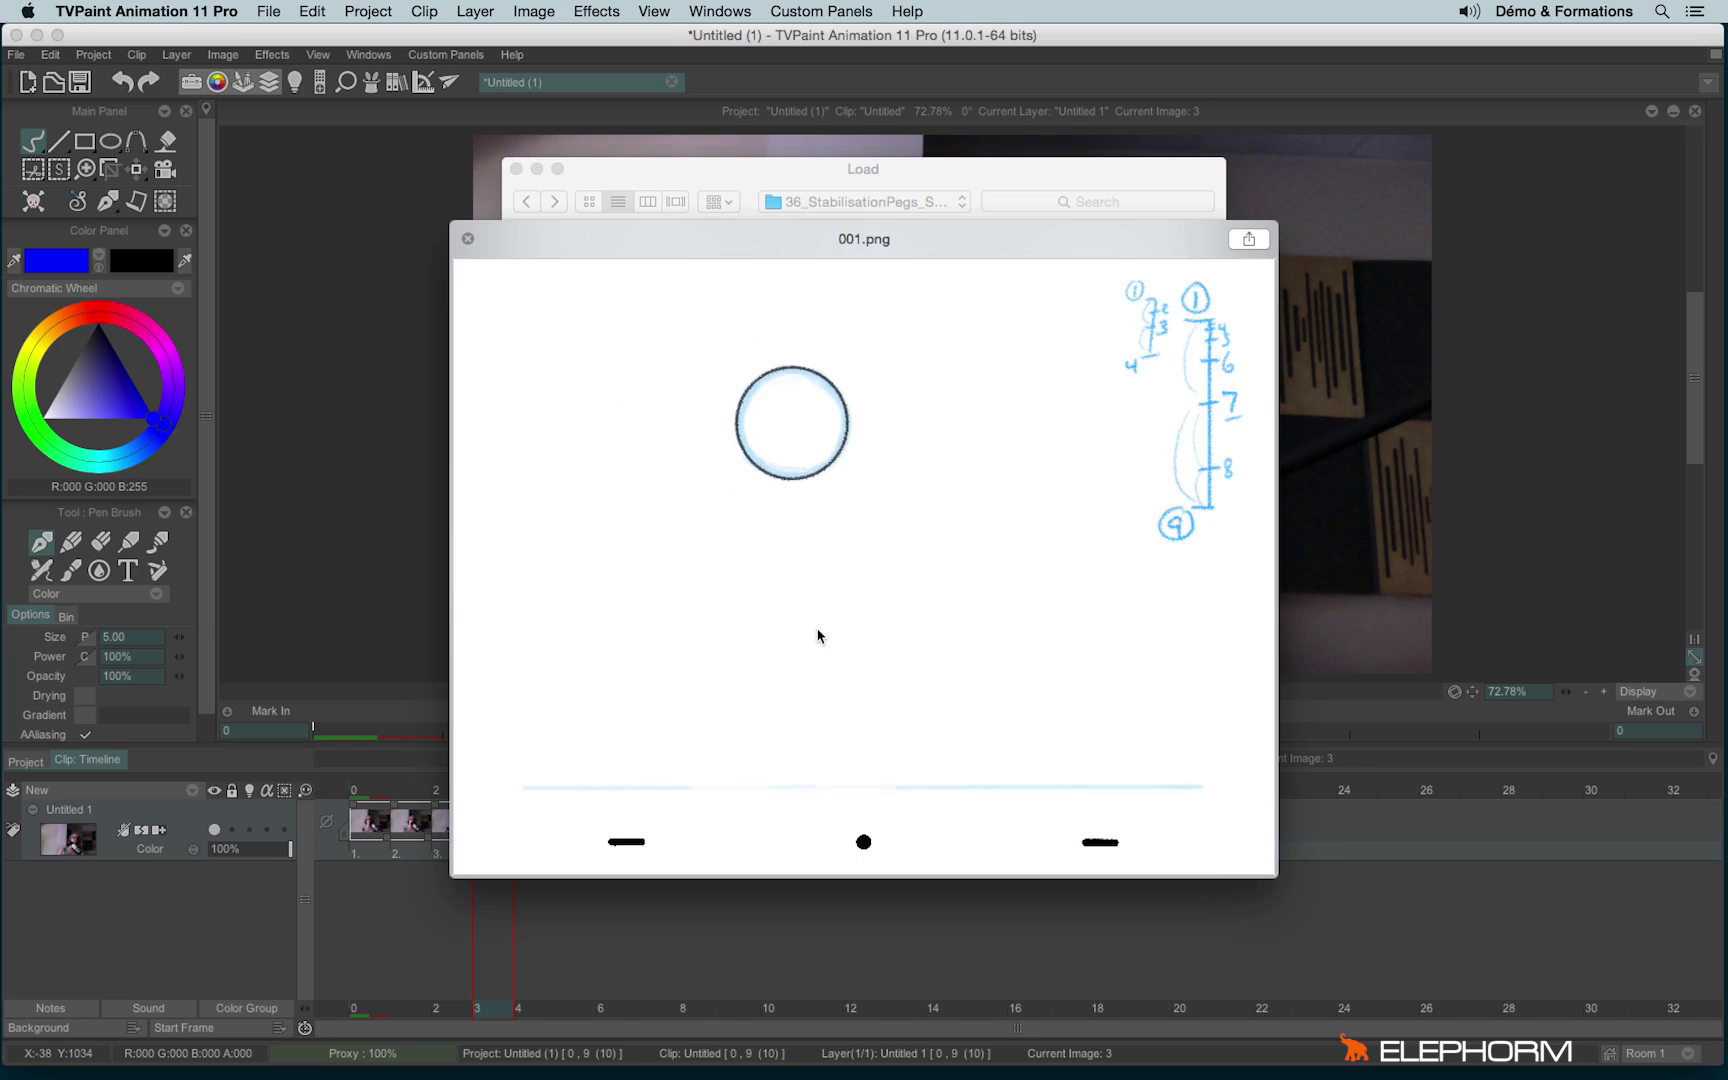
key("Down")
key("Down")
key("Down")
key("Down")
key("Down")
key("Down")
key("Down")
key("Down")
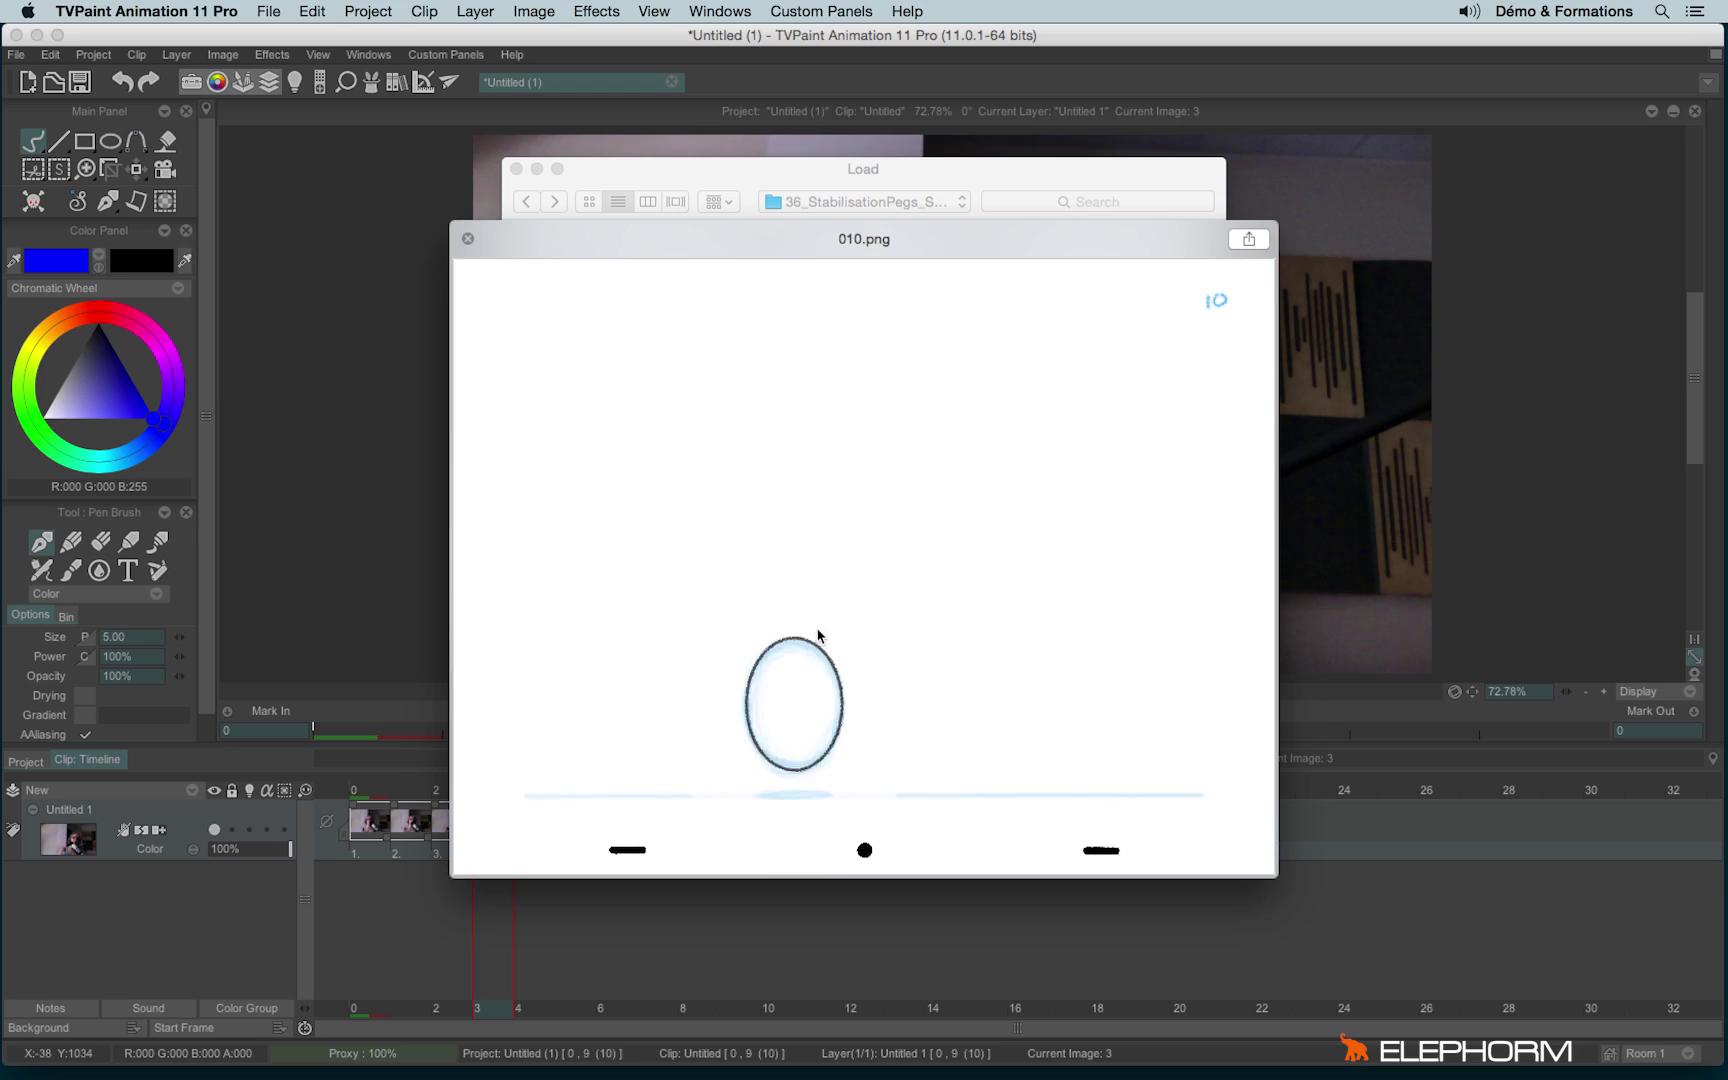
key("Down")
key("Down")
key("Down")
key("space")
left_click(774, 556)
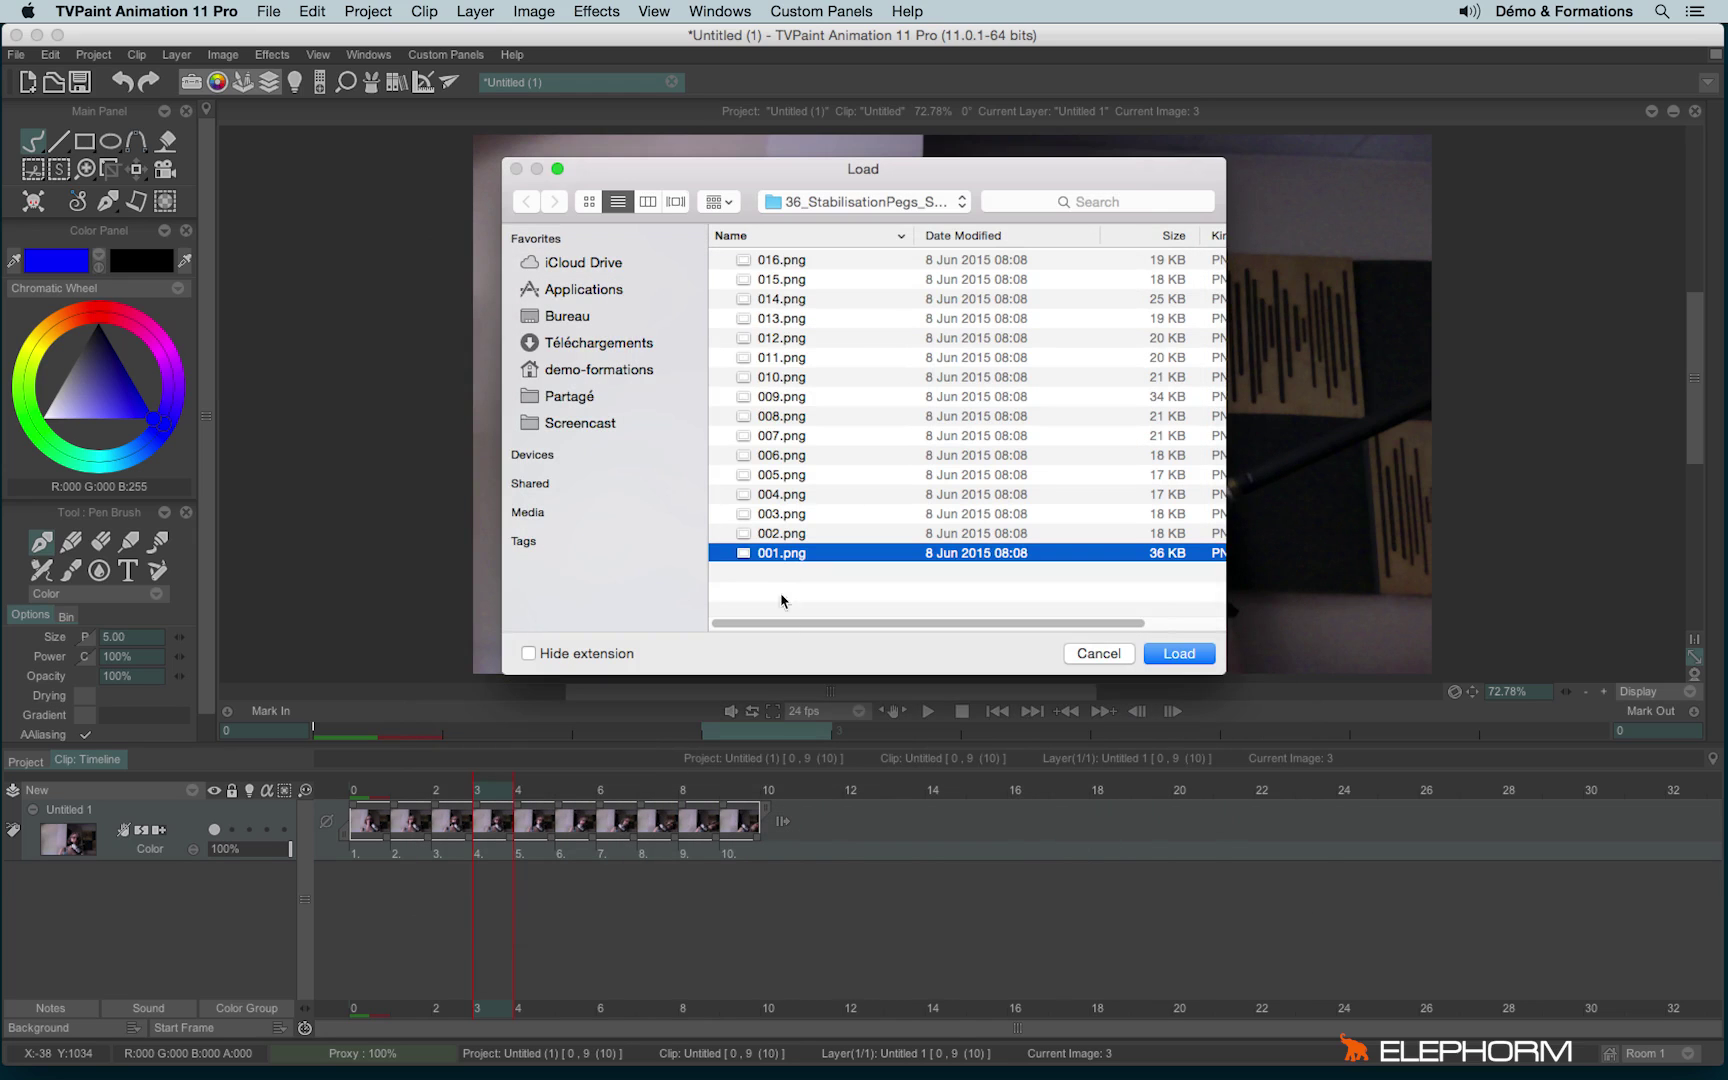
left_click(1178, 656)
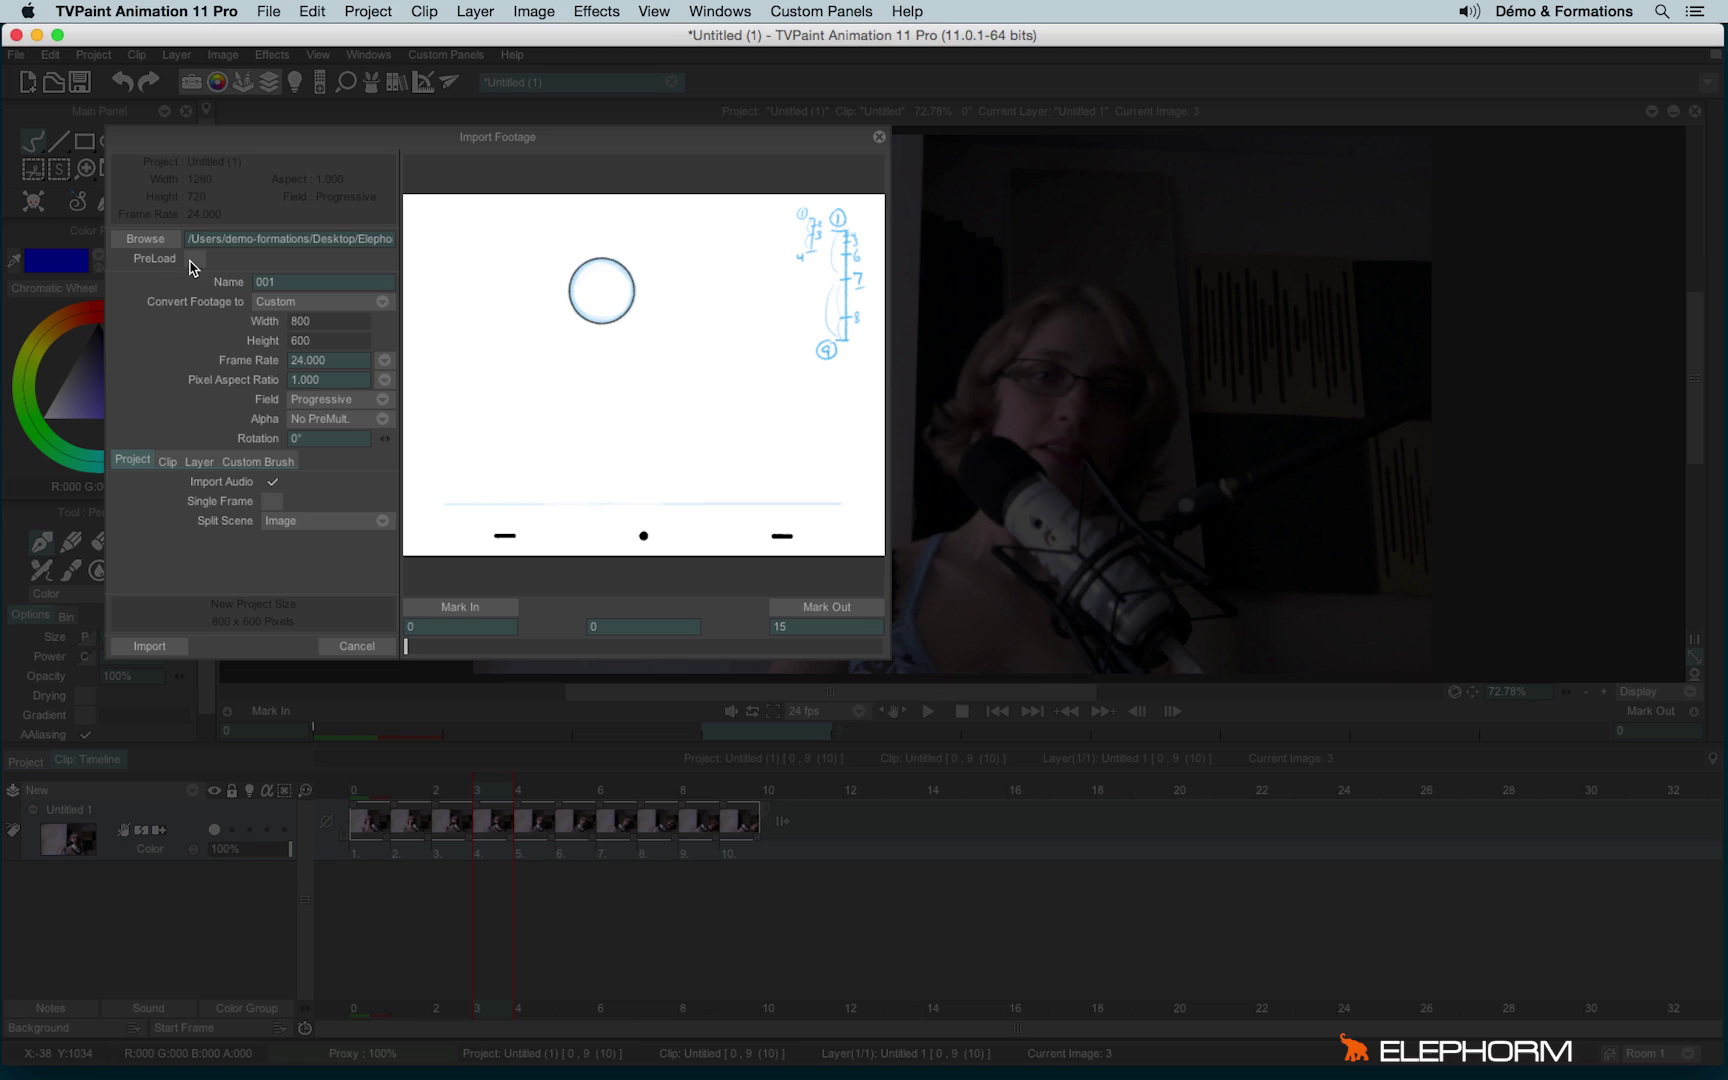
- Import the scans as a new project with PreLoad on and Import Audio off
left_click(195, 259)
mouse_move(410, 646)
left_mouse_down()
mouse_move(797, 645)
mouse_move(340, 645)
left_mouse_up()
left_click(272, 482)
left_click(160, 654)
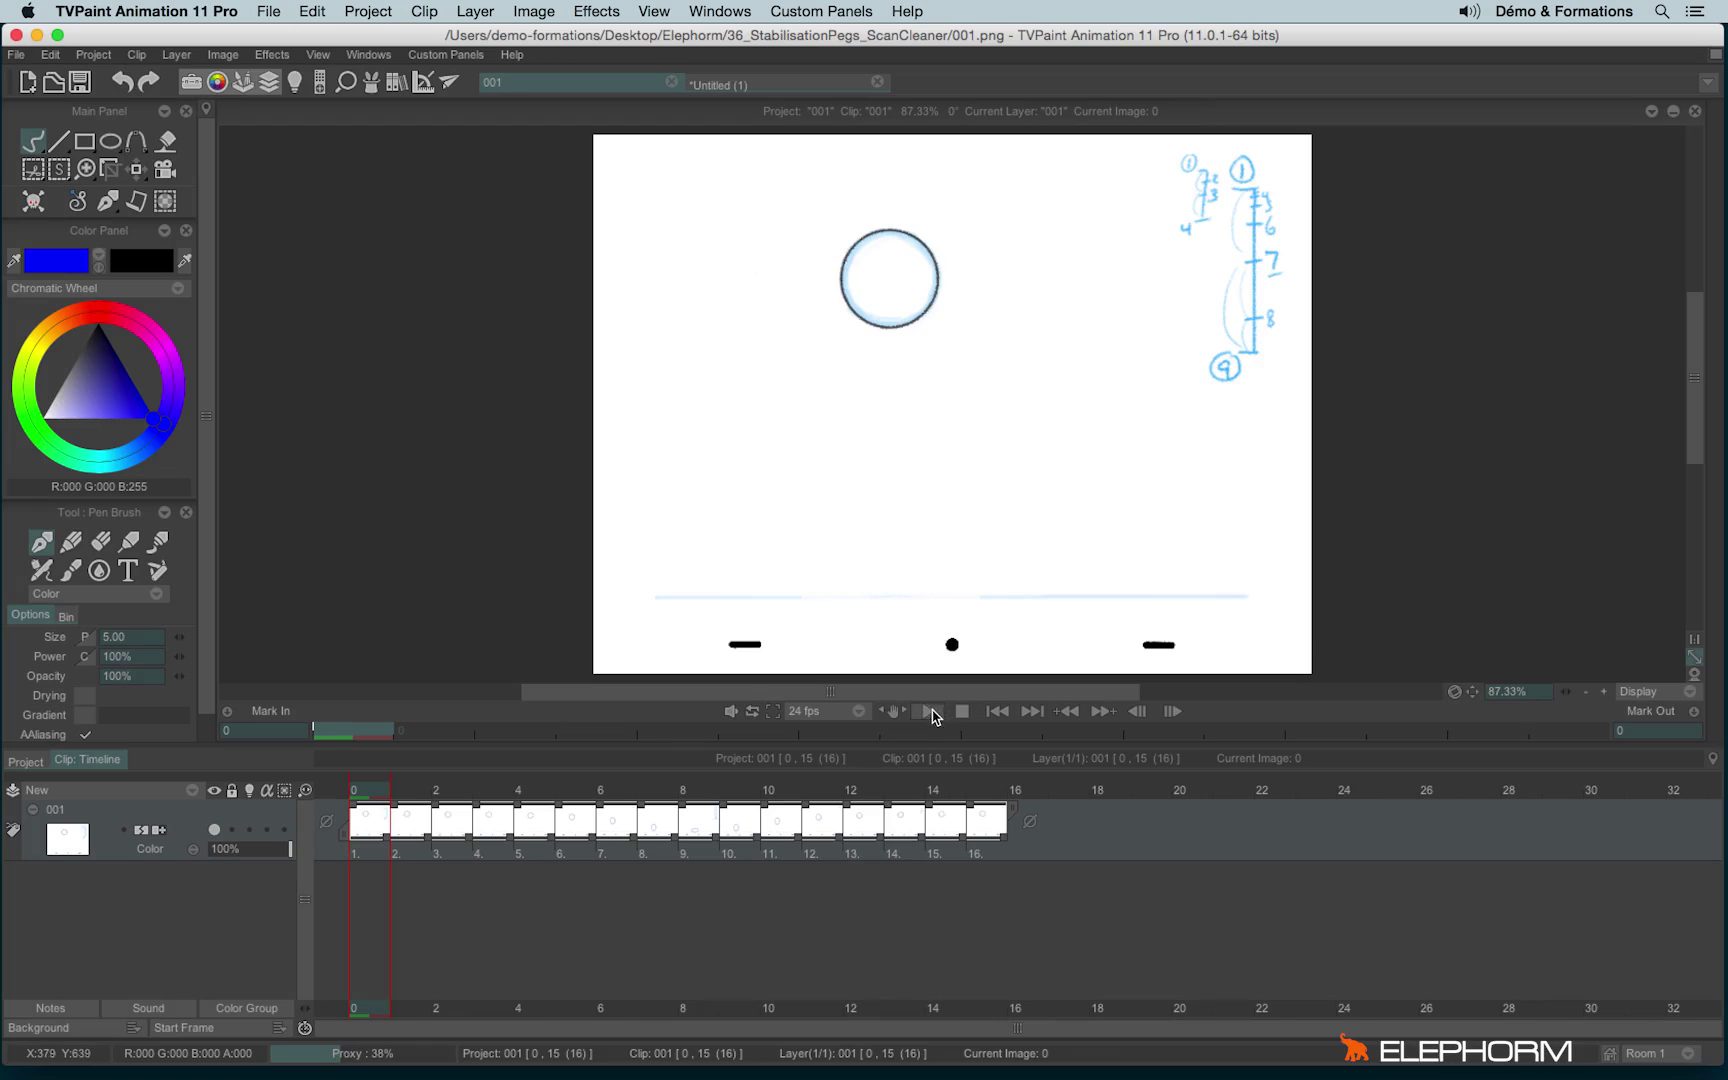
- Play the scanned ball animation and stop on the image where the ball touches ground
left_click(927, 711)
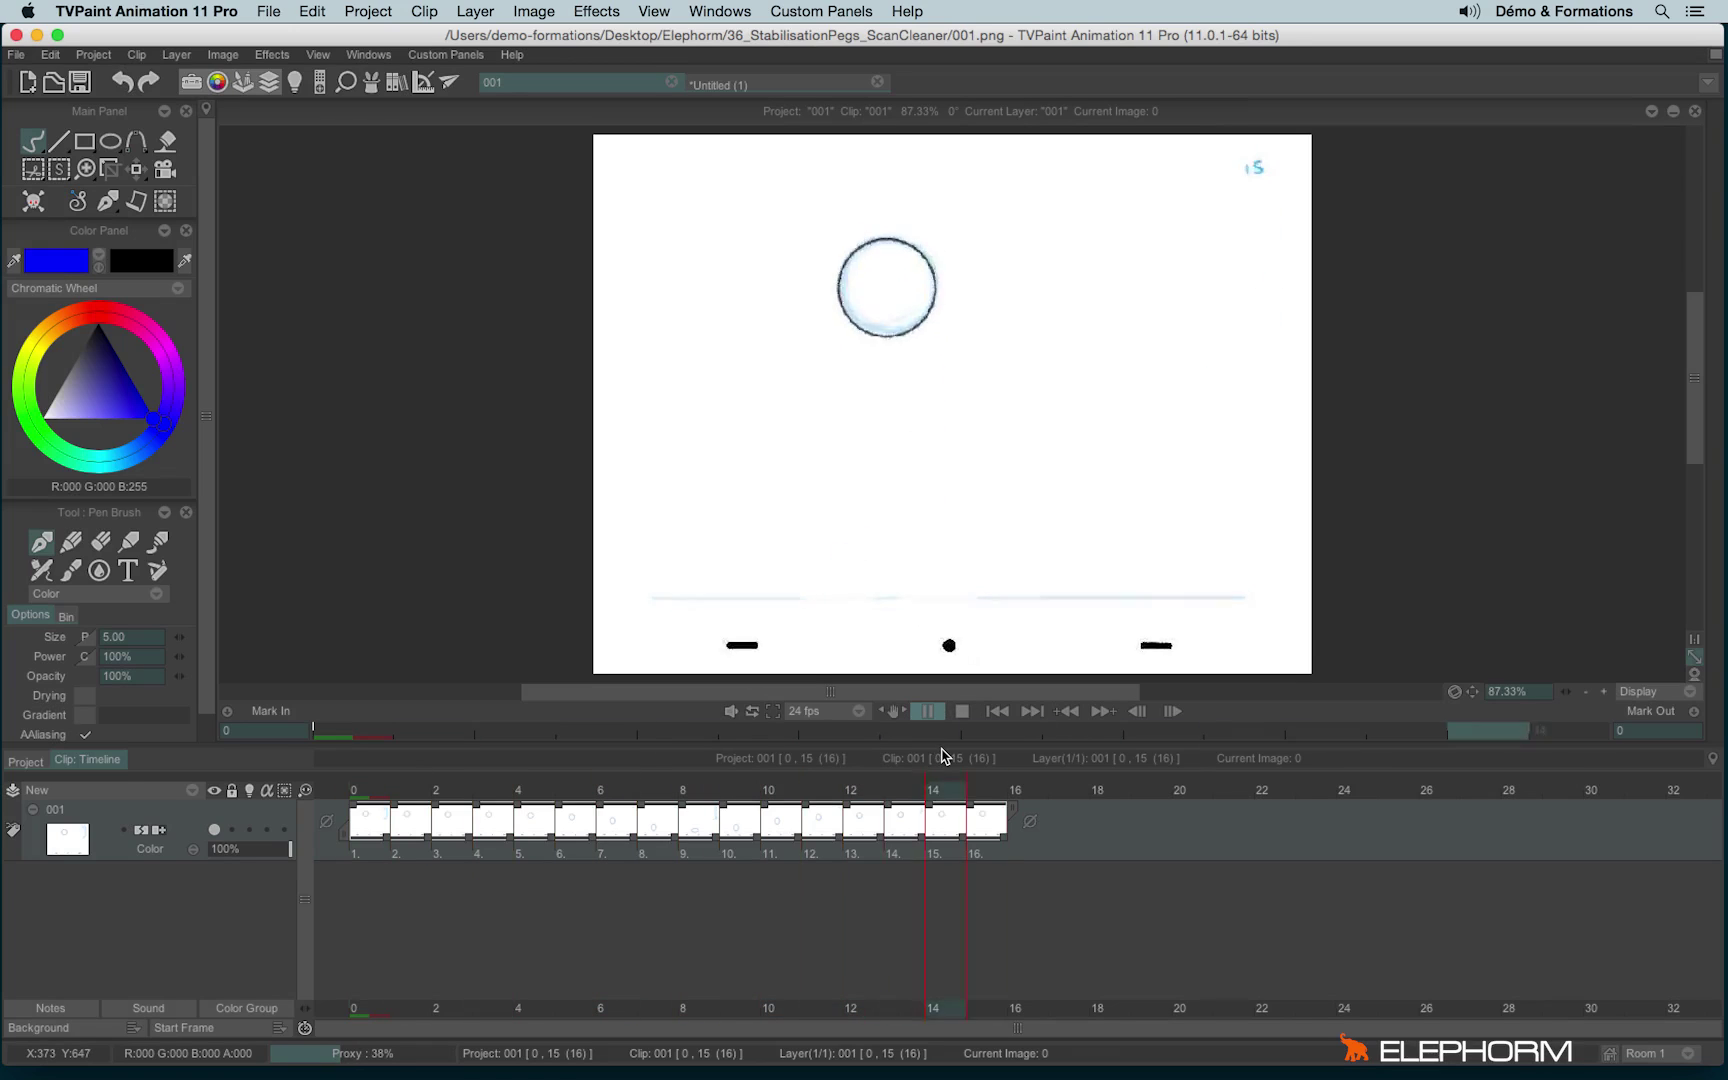
left_click(930, 711)
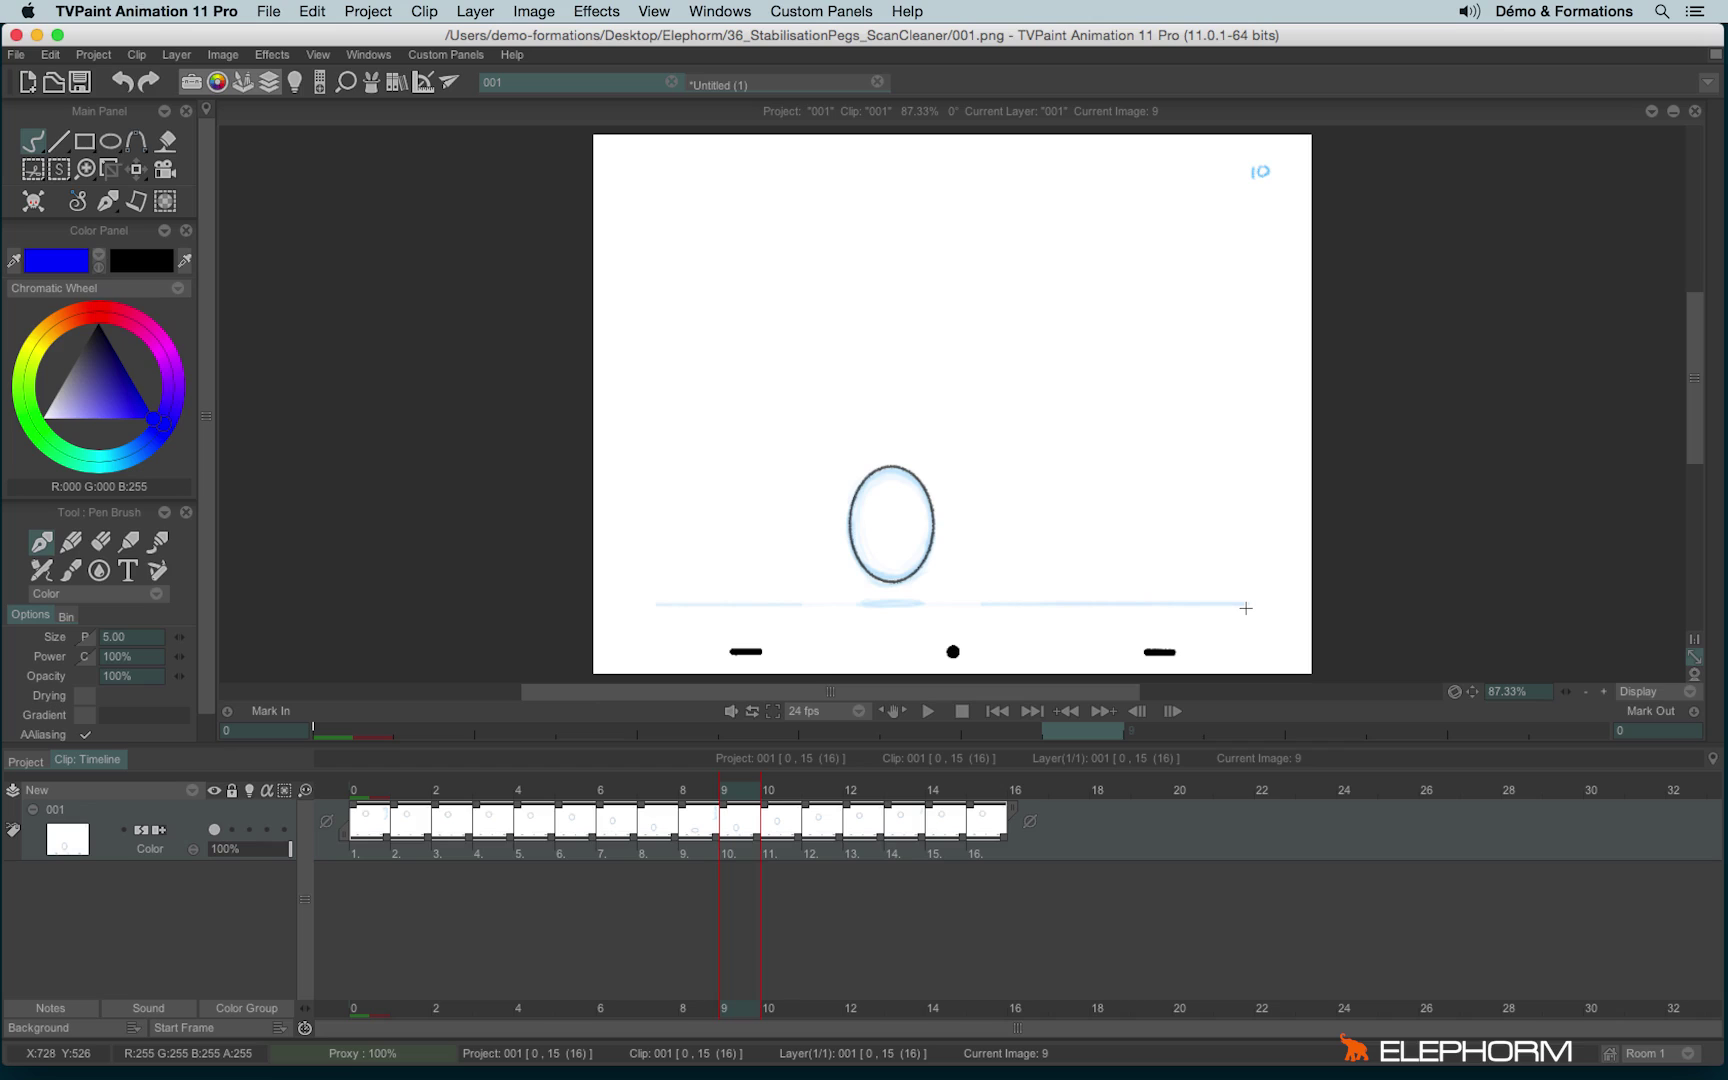
- Open the Peg-Holes Registration panel and move it to the upper left
left_click(369, 57)
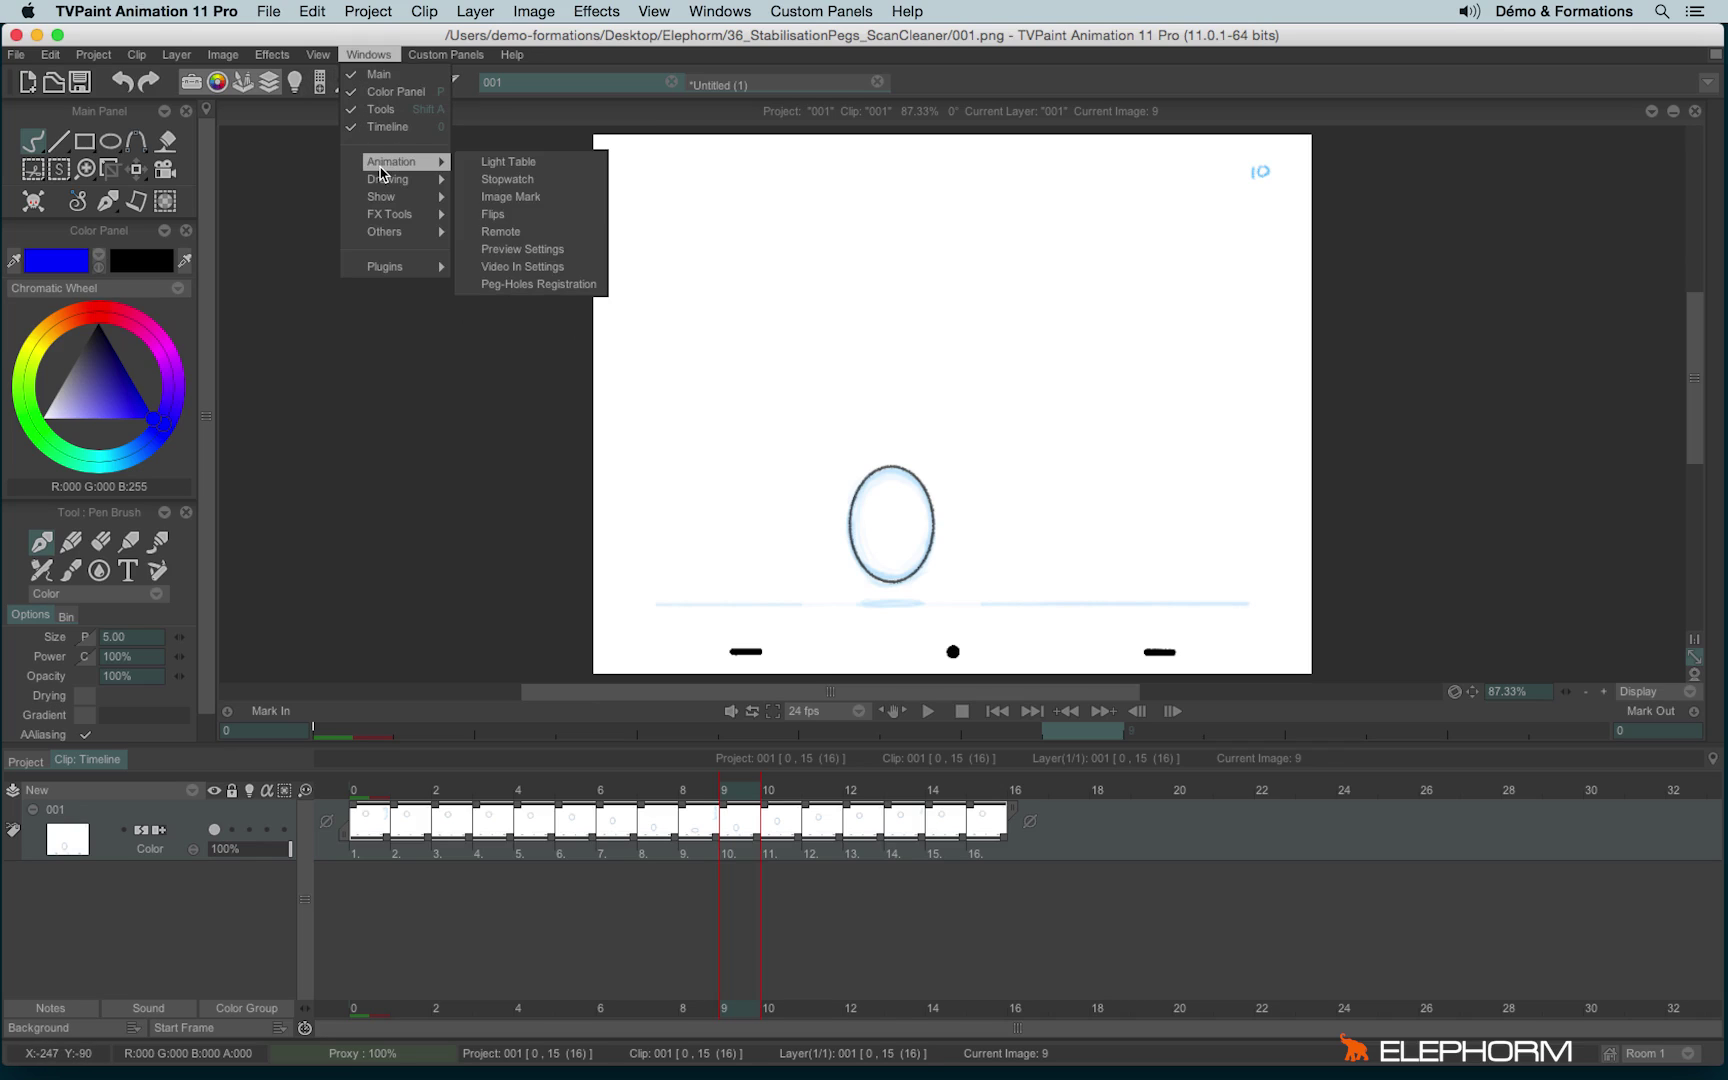
mouse_move(401, 162)
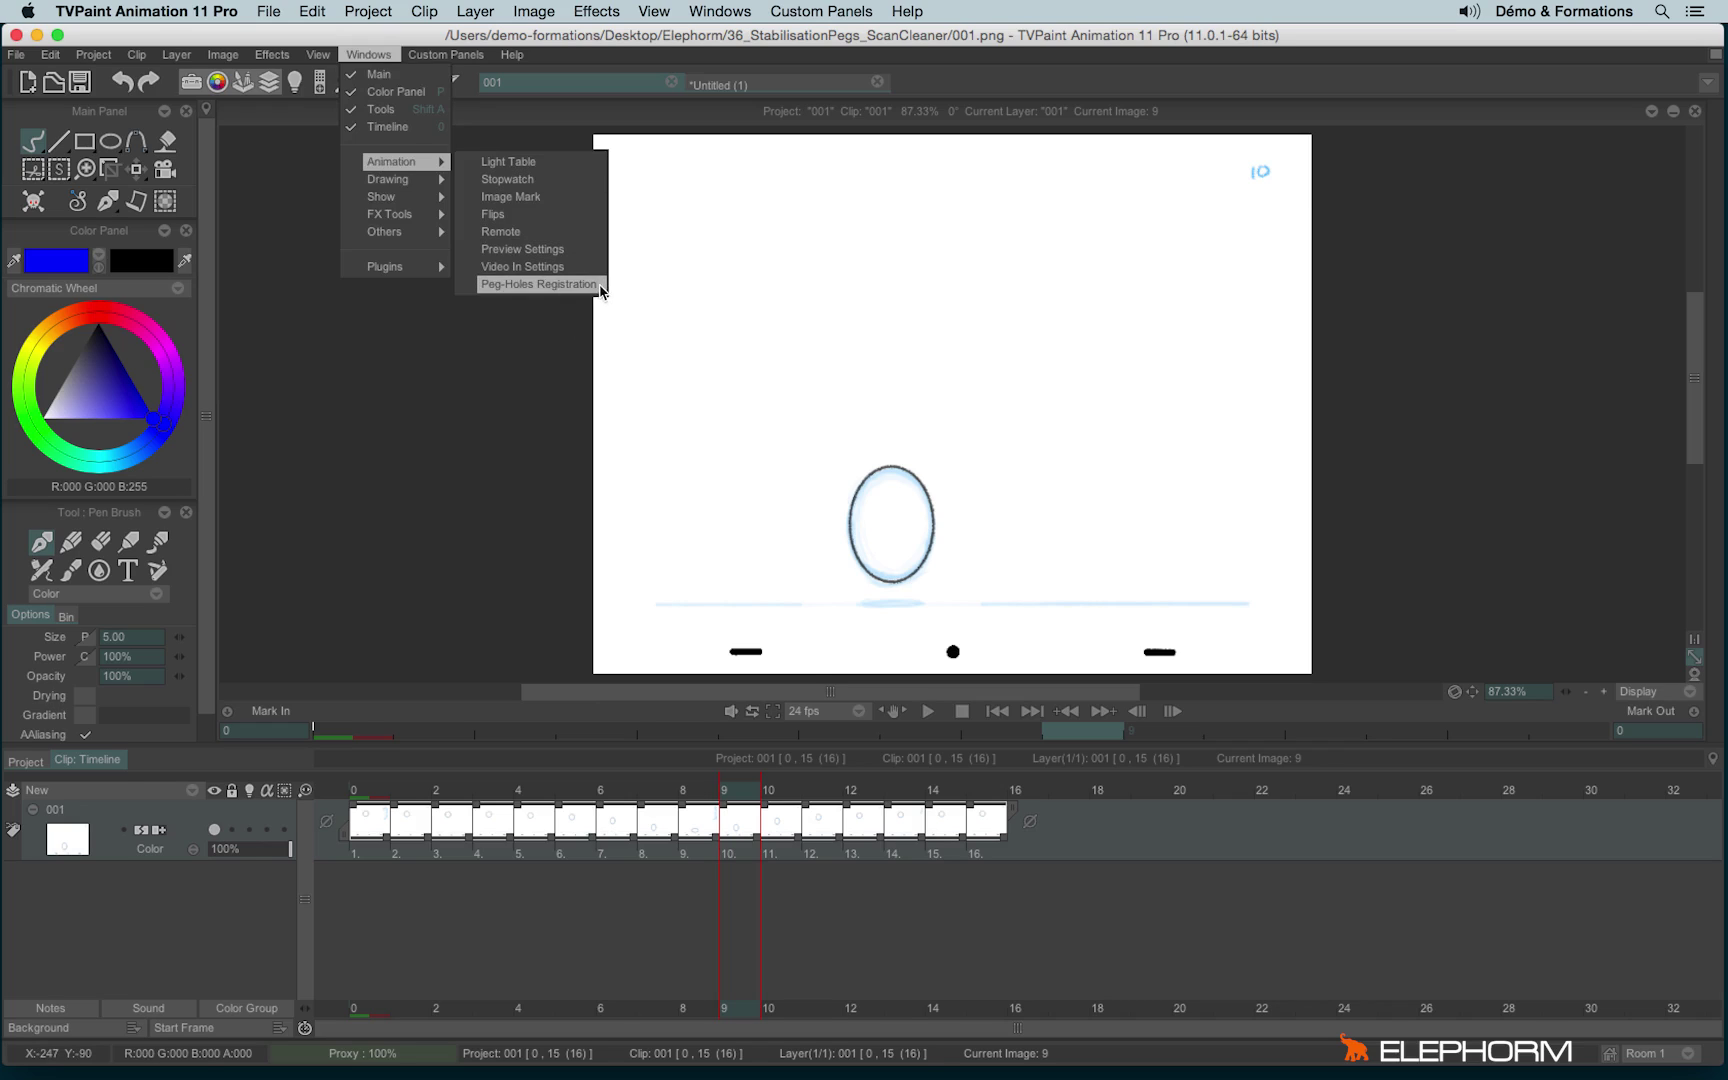
left_click(599, 290)
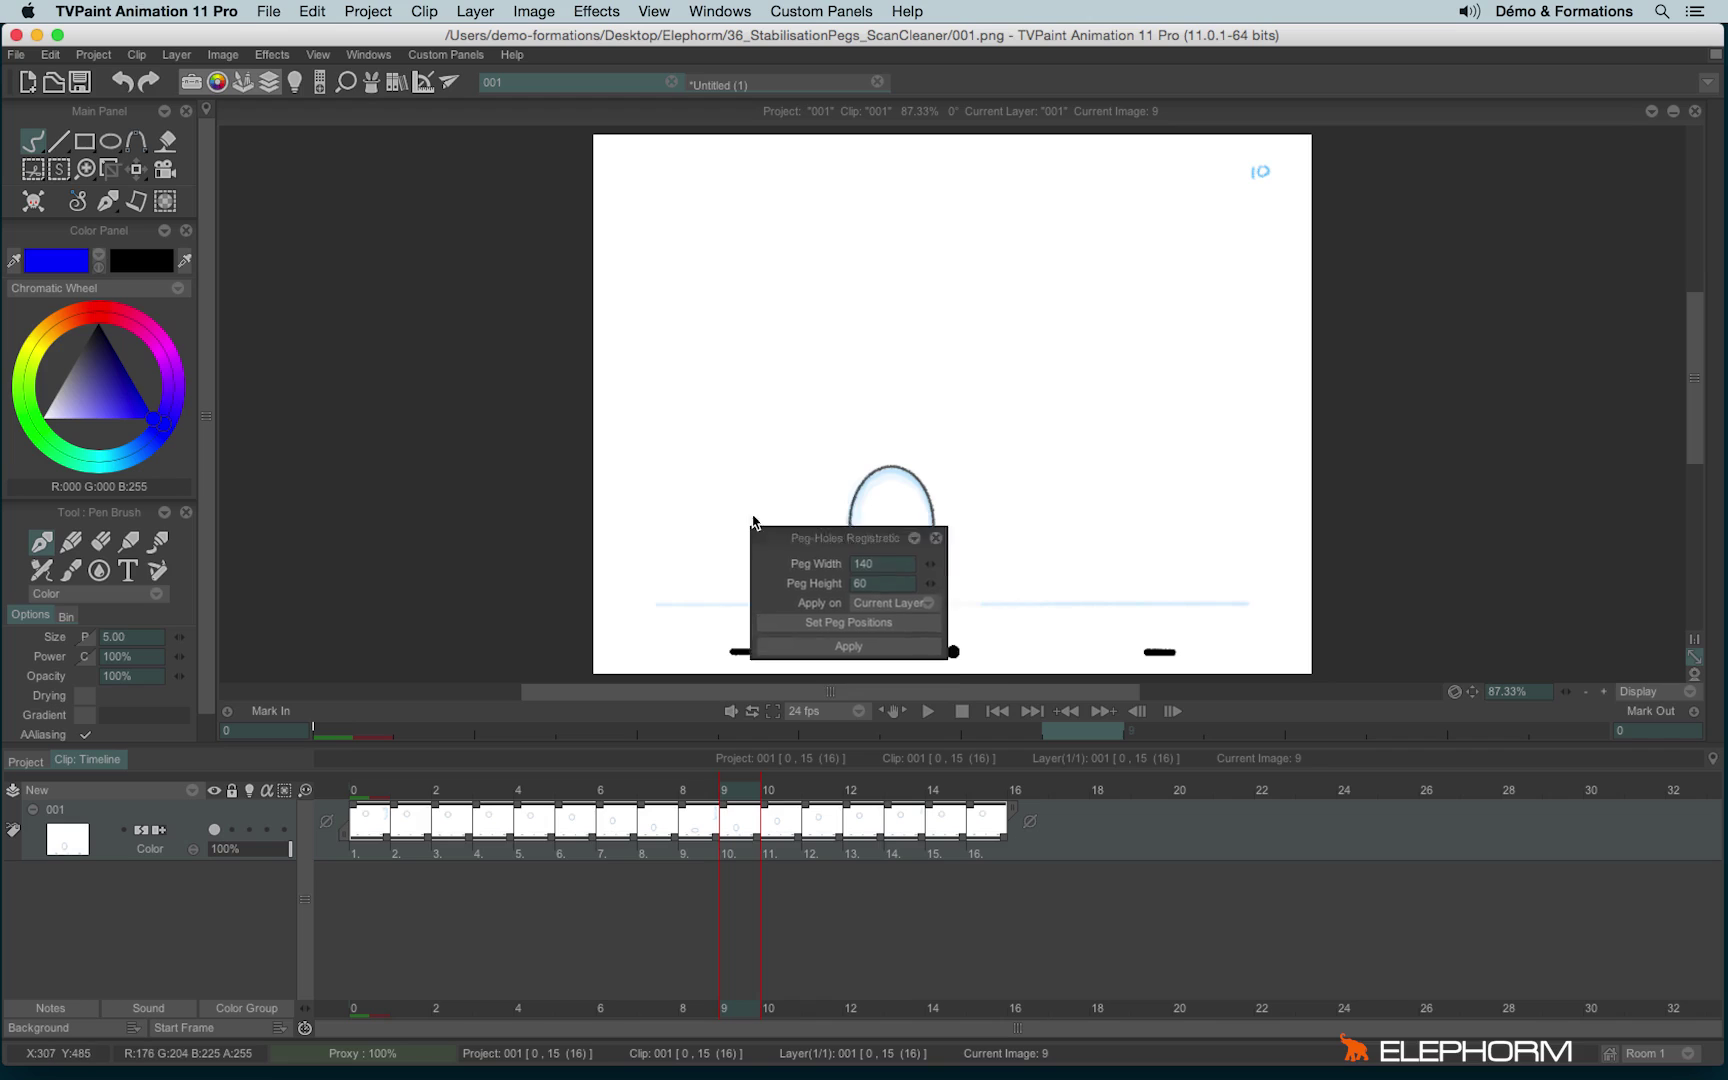
left_click_drag(864, 578, 426, 300)
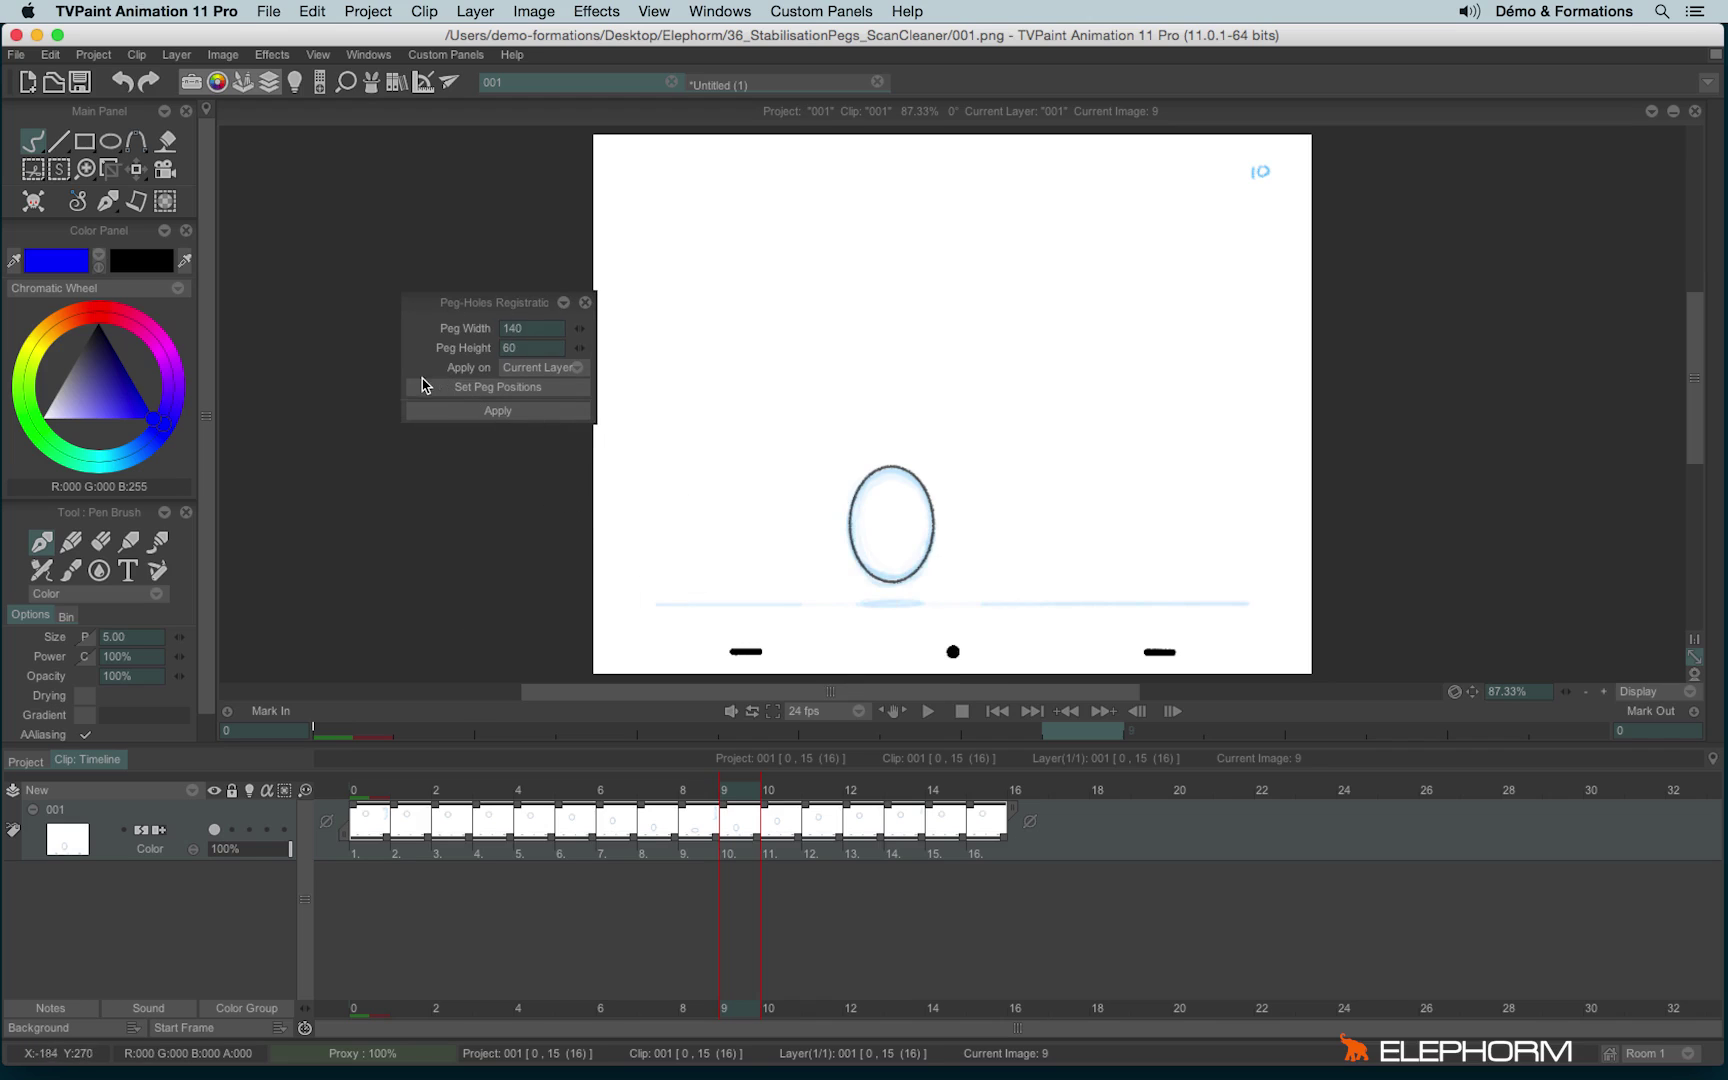
- Place 75 by 39 registration boxes centred on the left and right peg marks
left_click(465, 390)
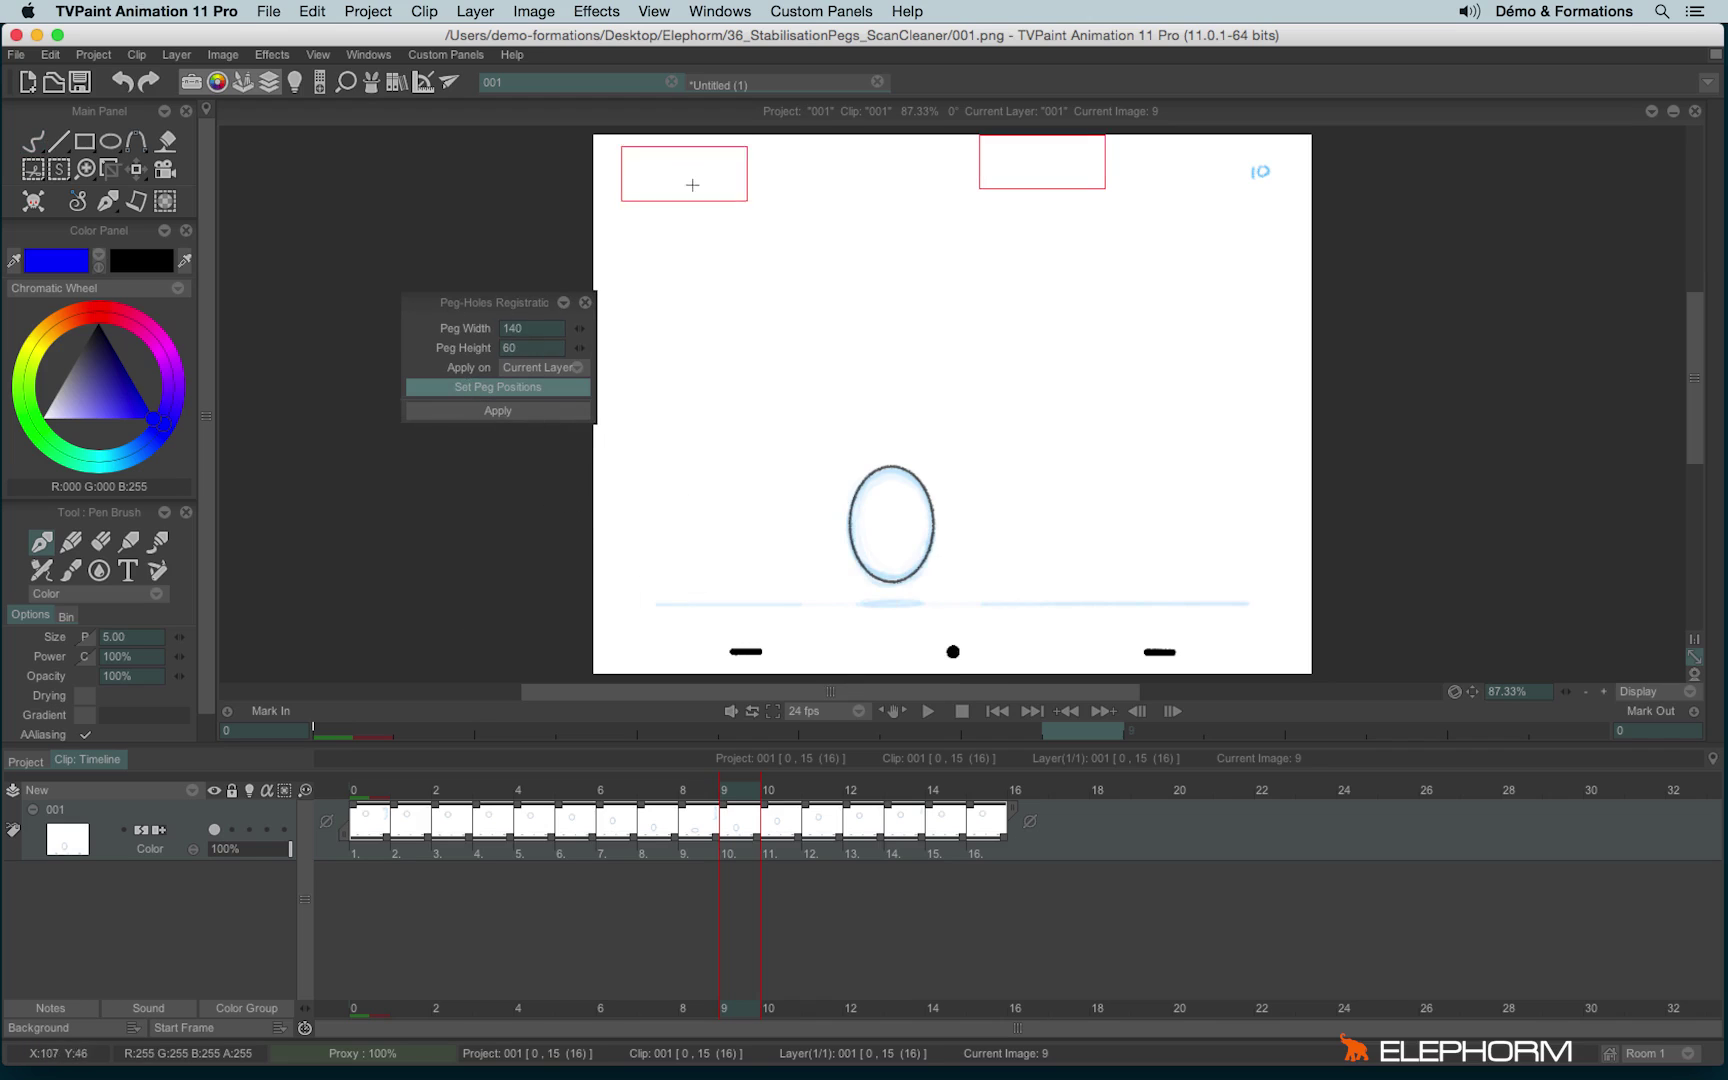
left_click(750, 647)
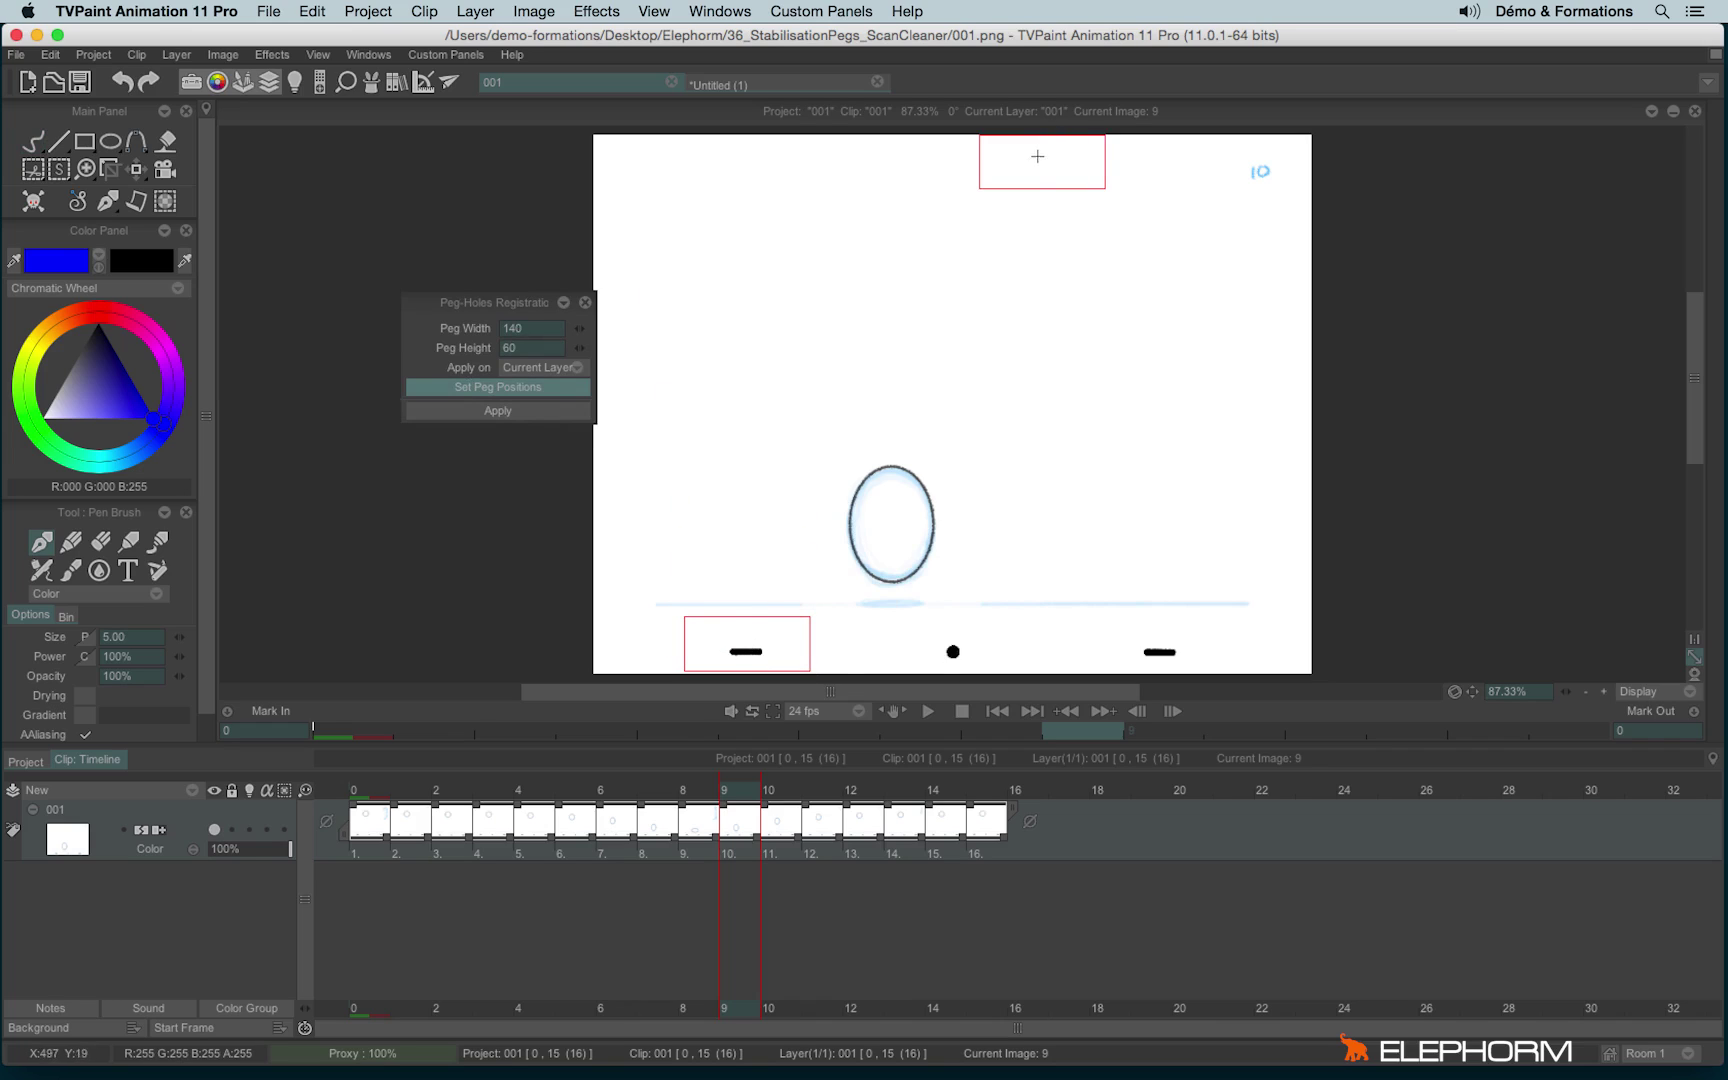
left_click(1153, 648)
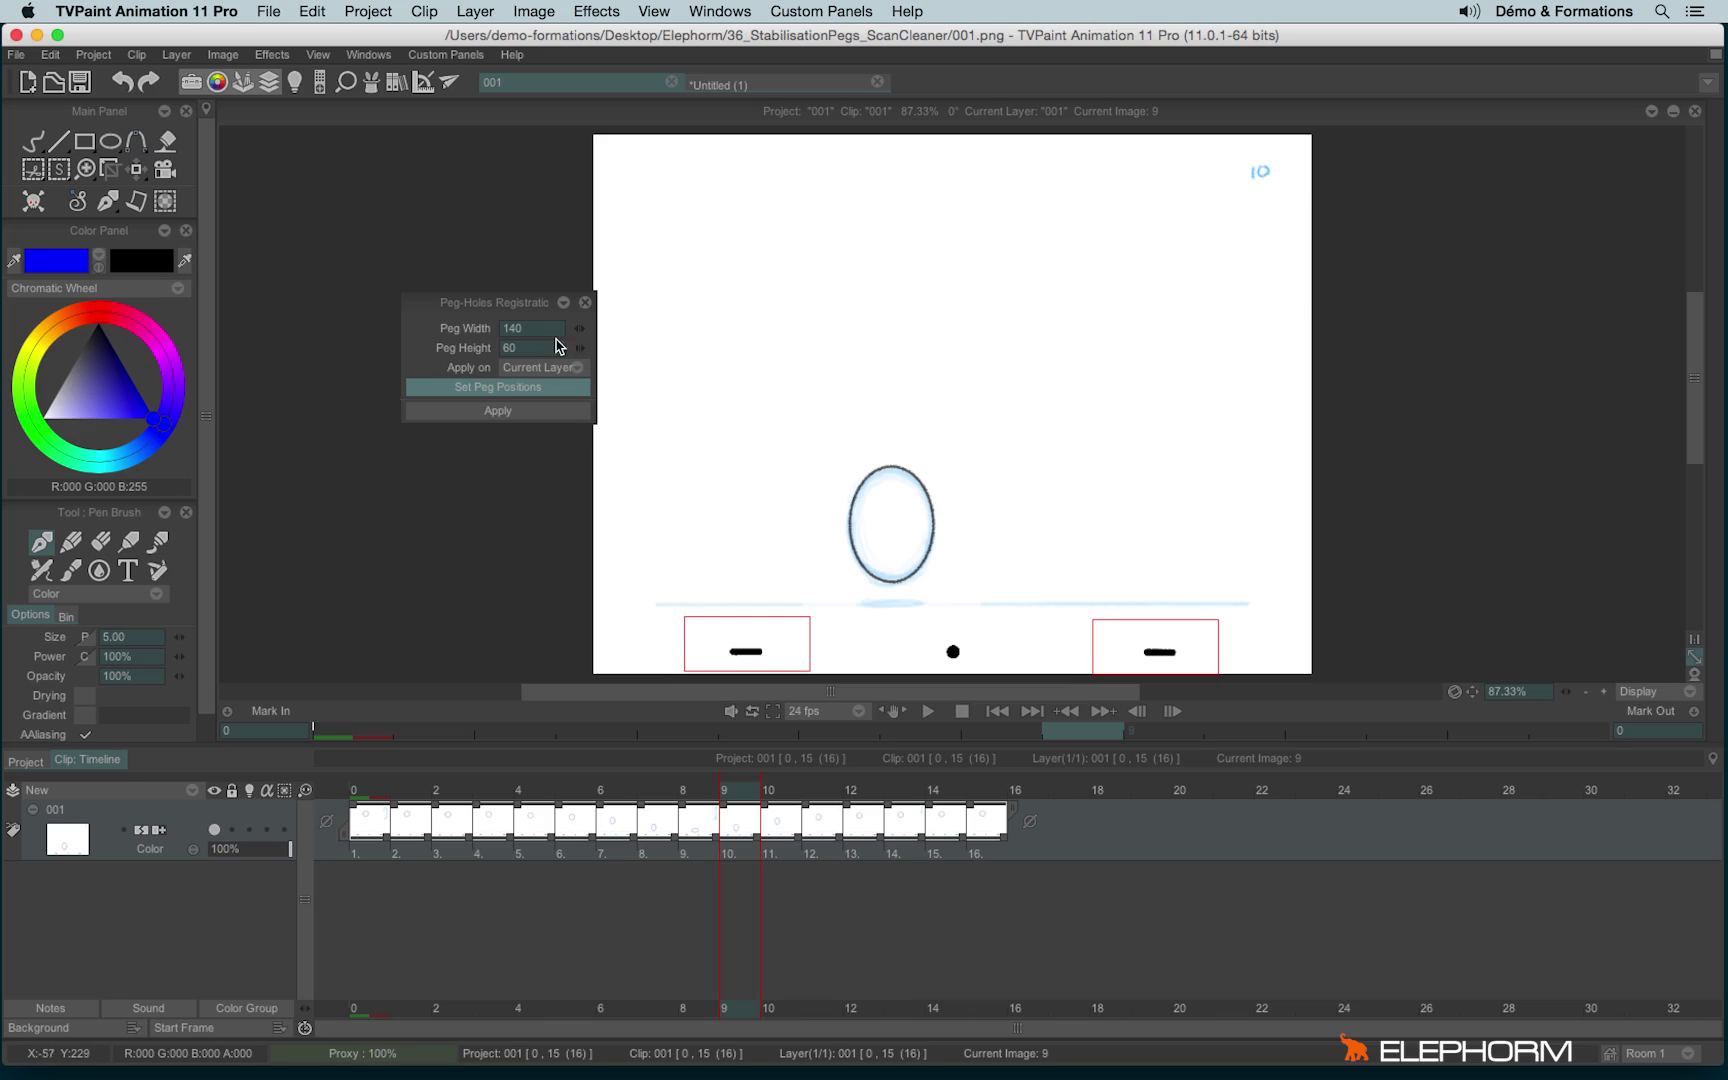
mouse_move(579, 328)
left_mouse_down()
mouse_move(560, 330)
mouse_move(593, 443)
left_mouse_up()
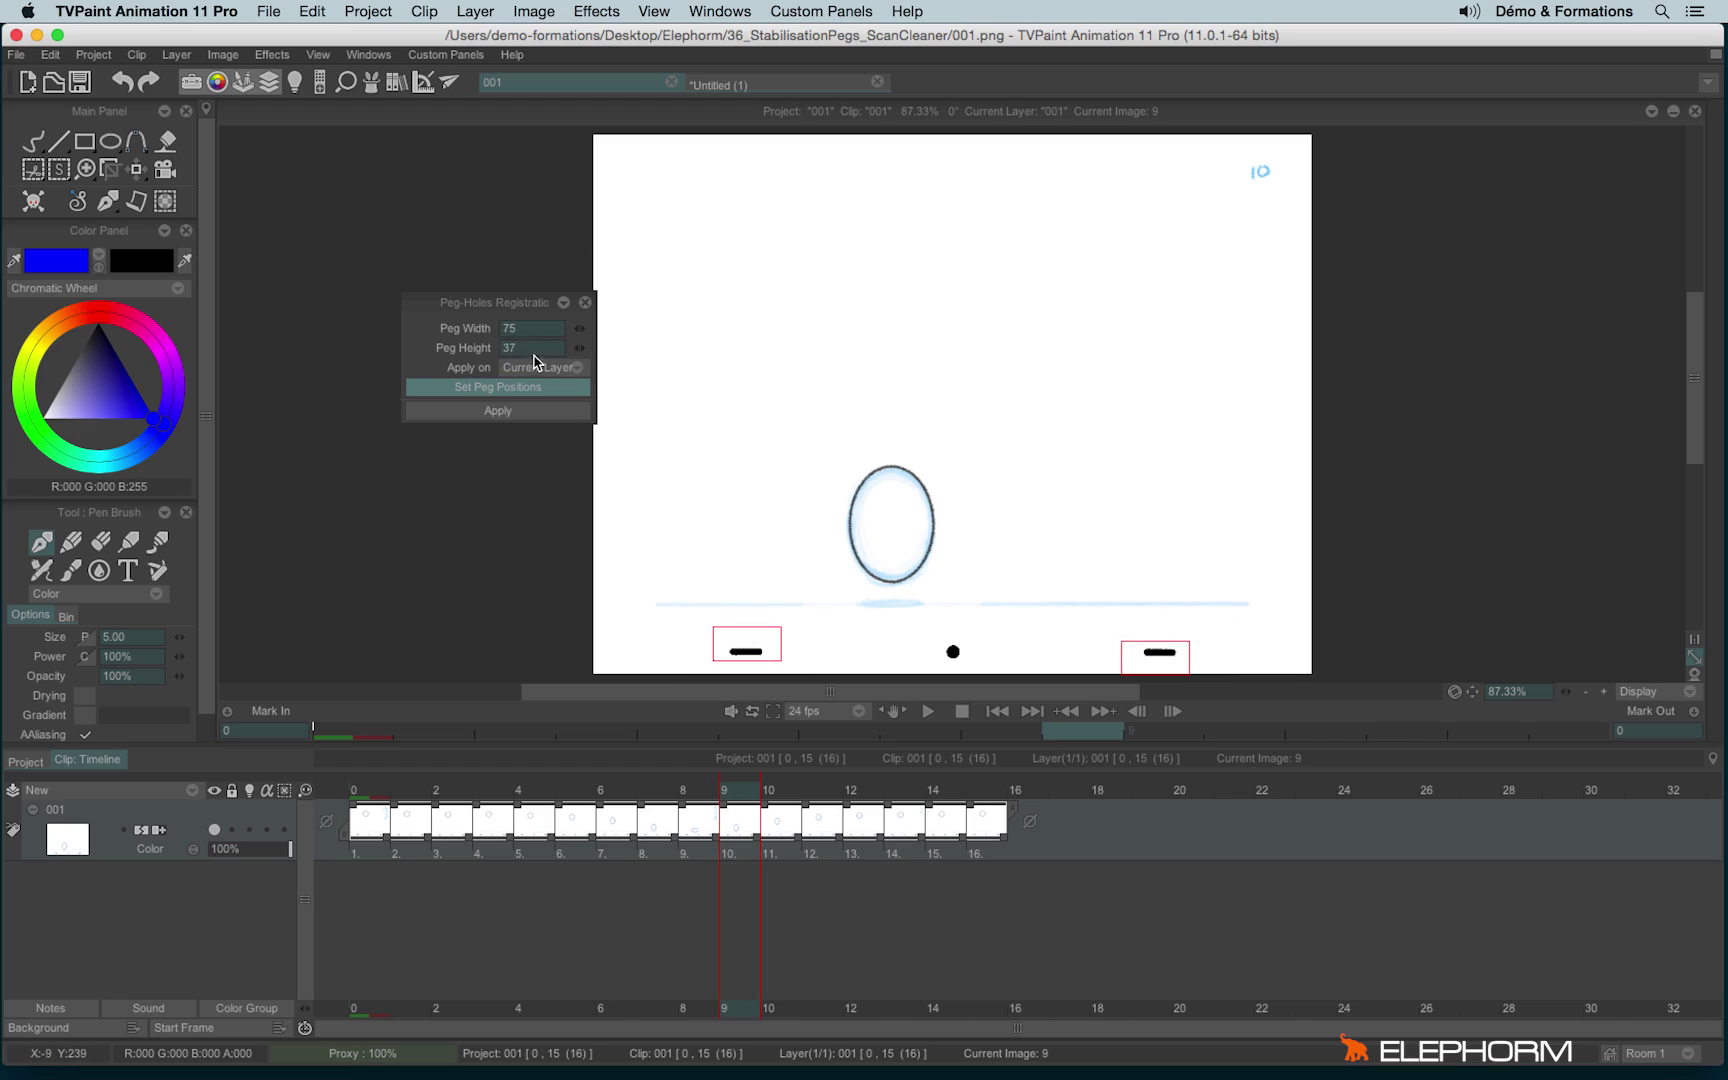
left_click(737, 651)
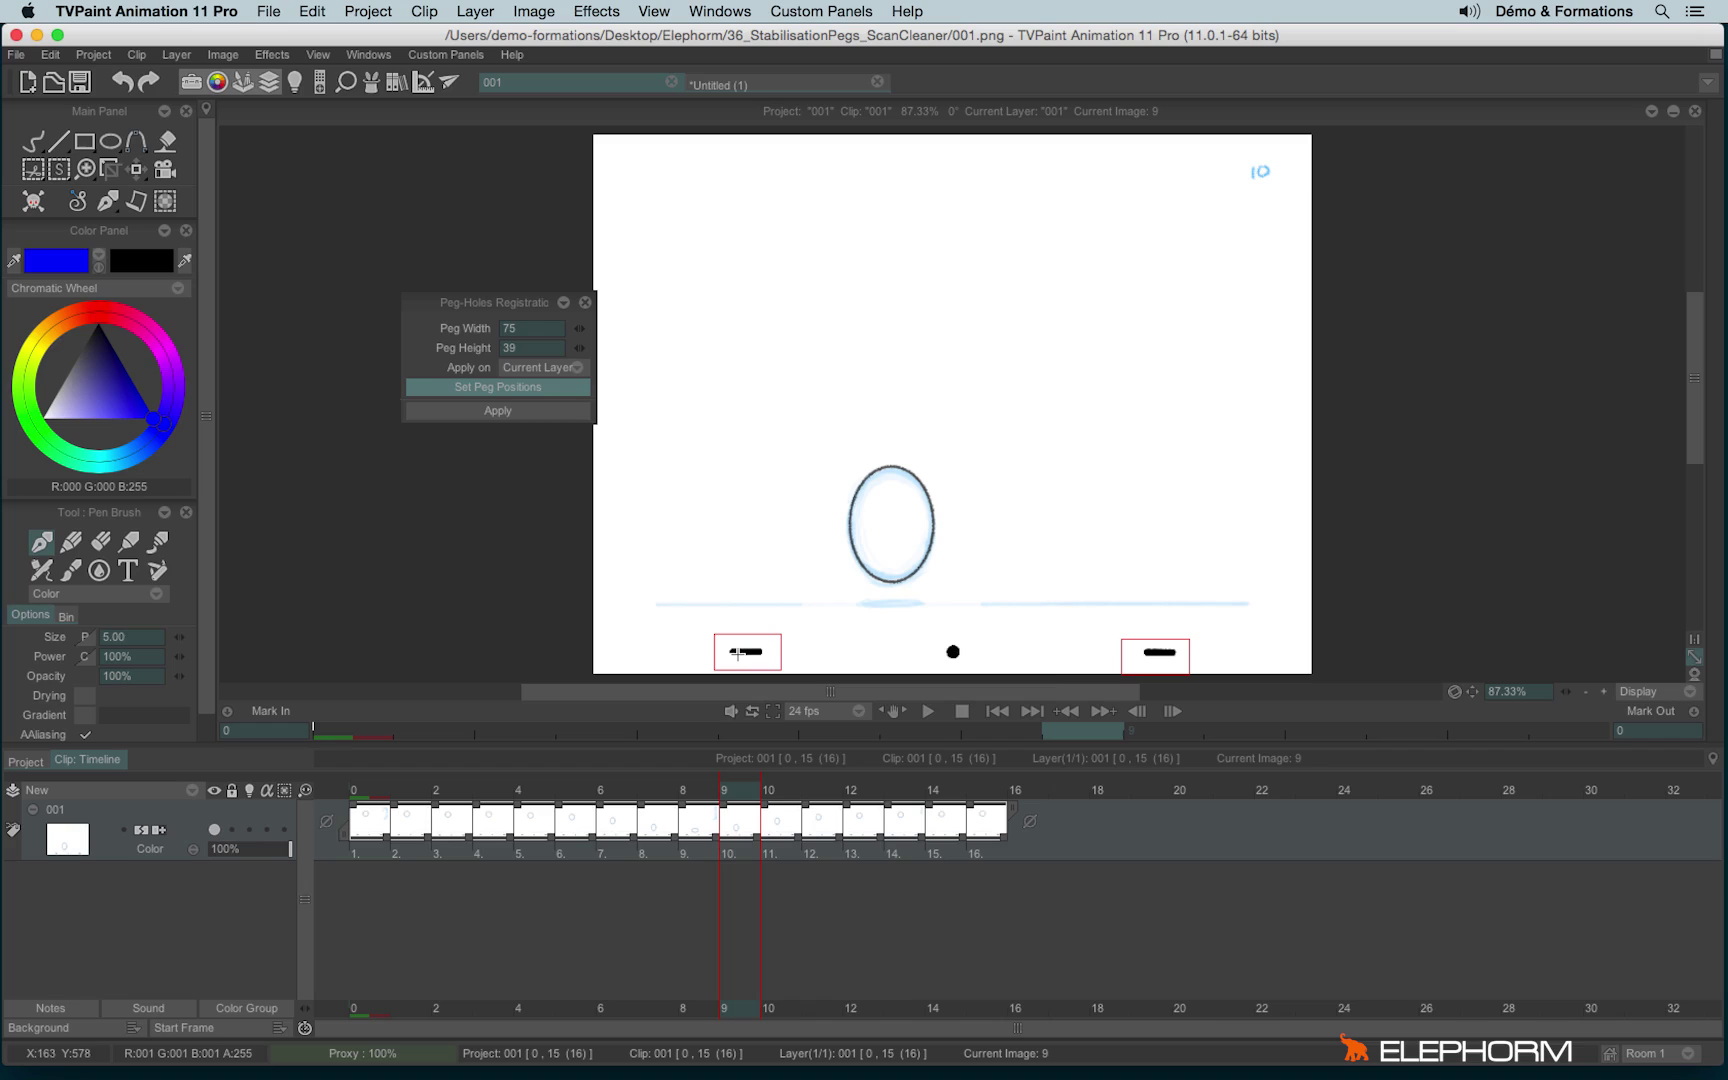
left_click(1157, 652)
- Apply peg-hole registration to all frames of the current layer only
left_click(504, 368)
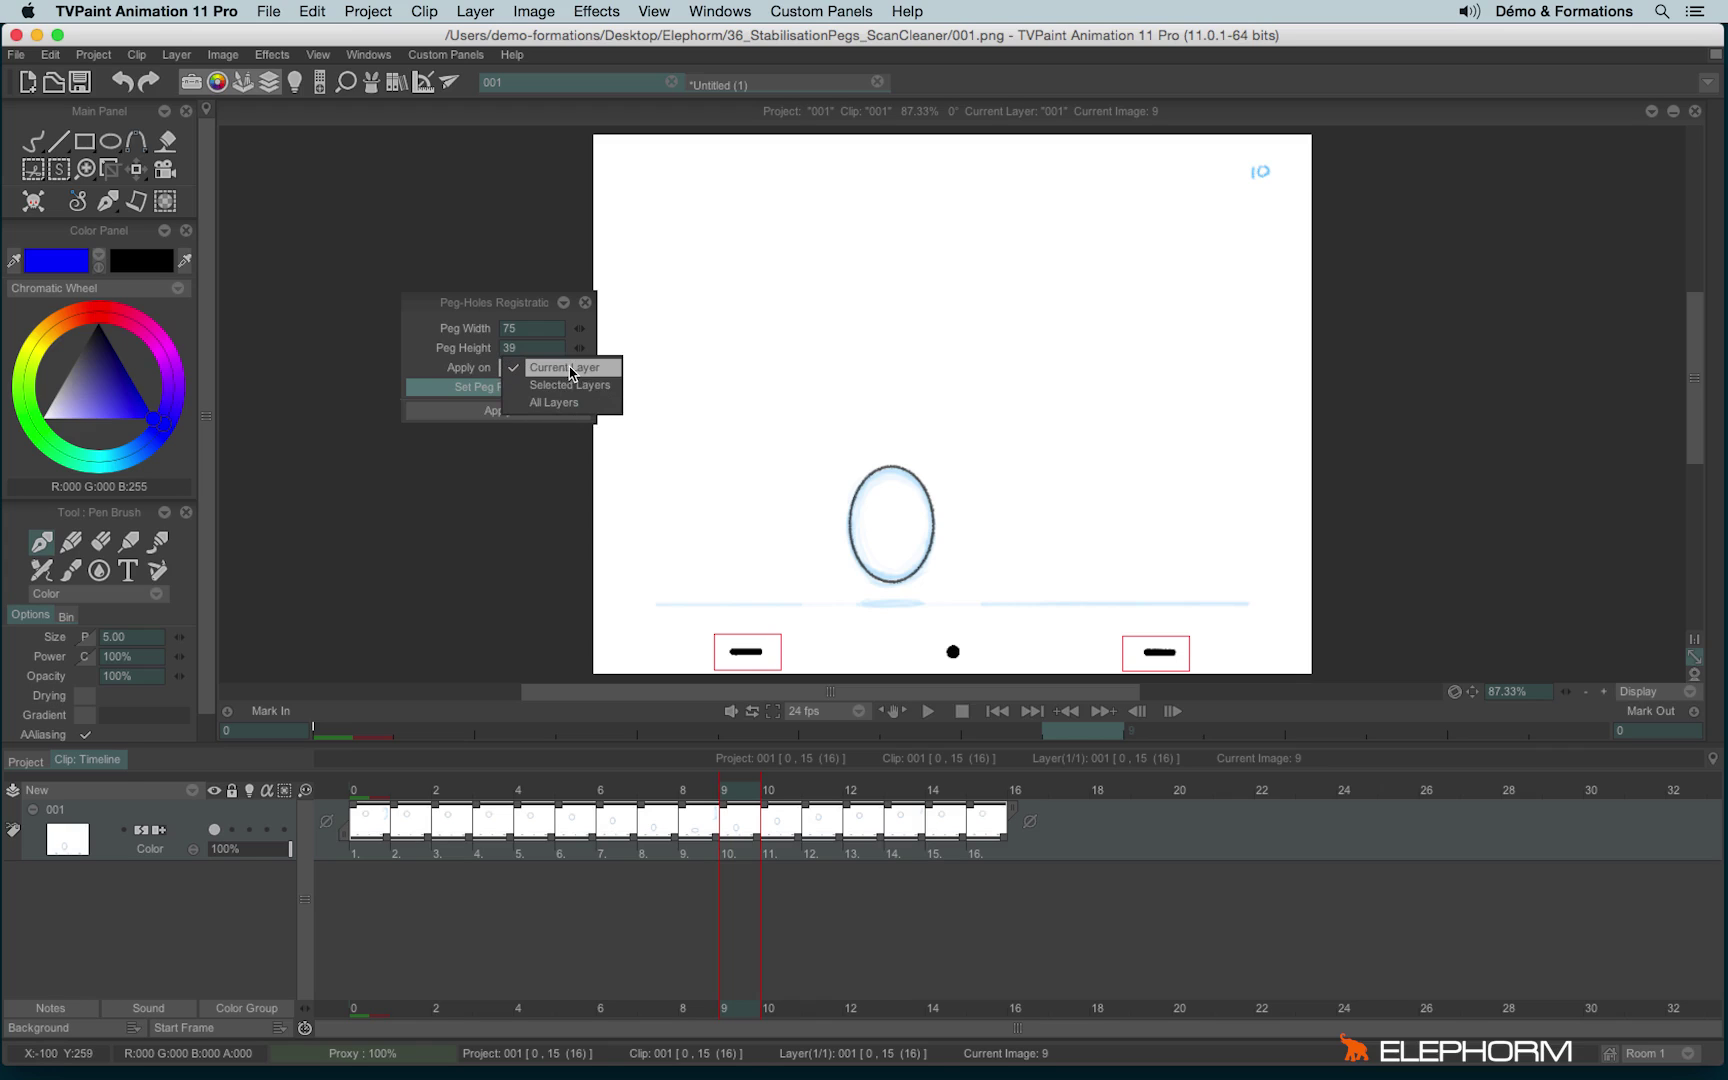
left_click(424, 340)
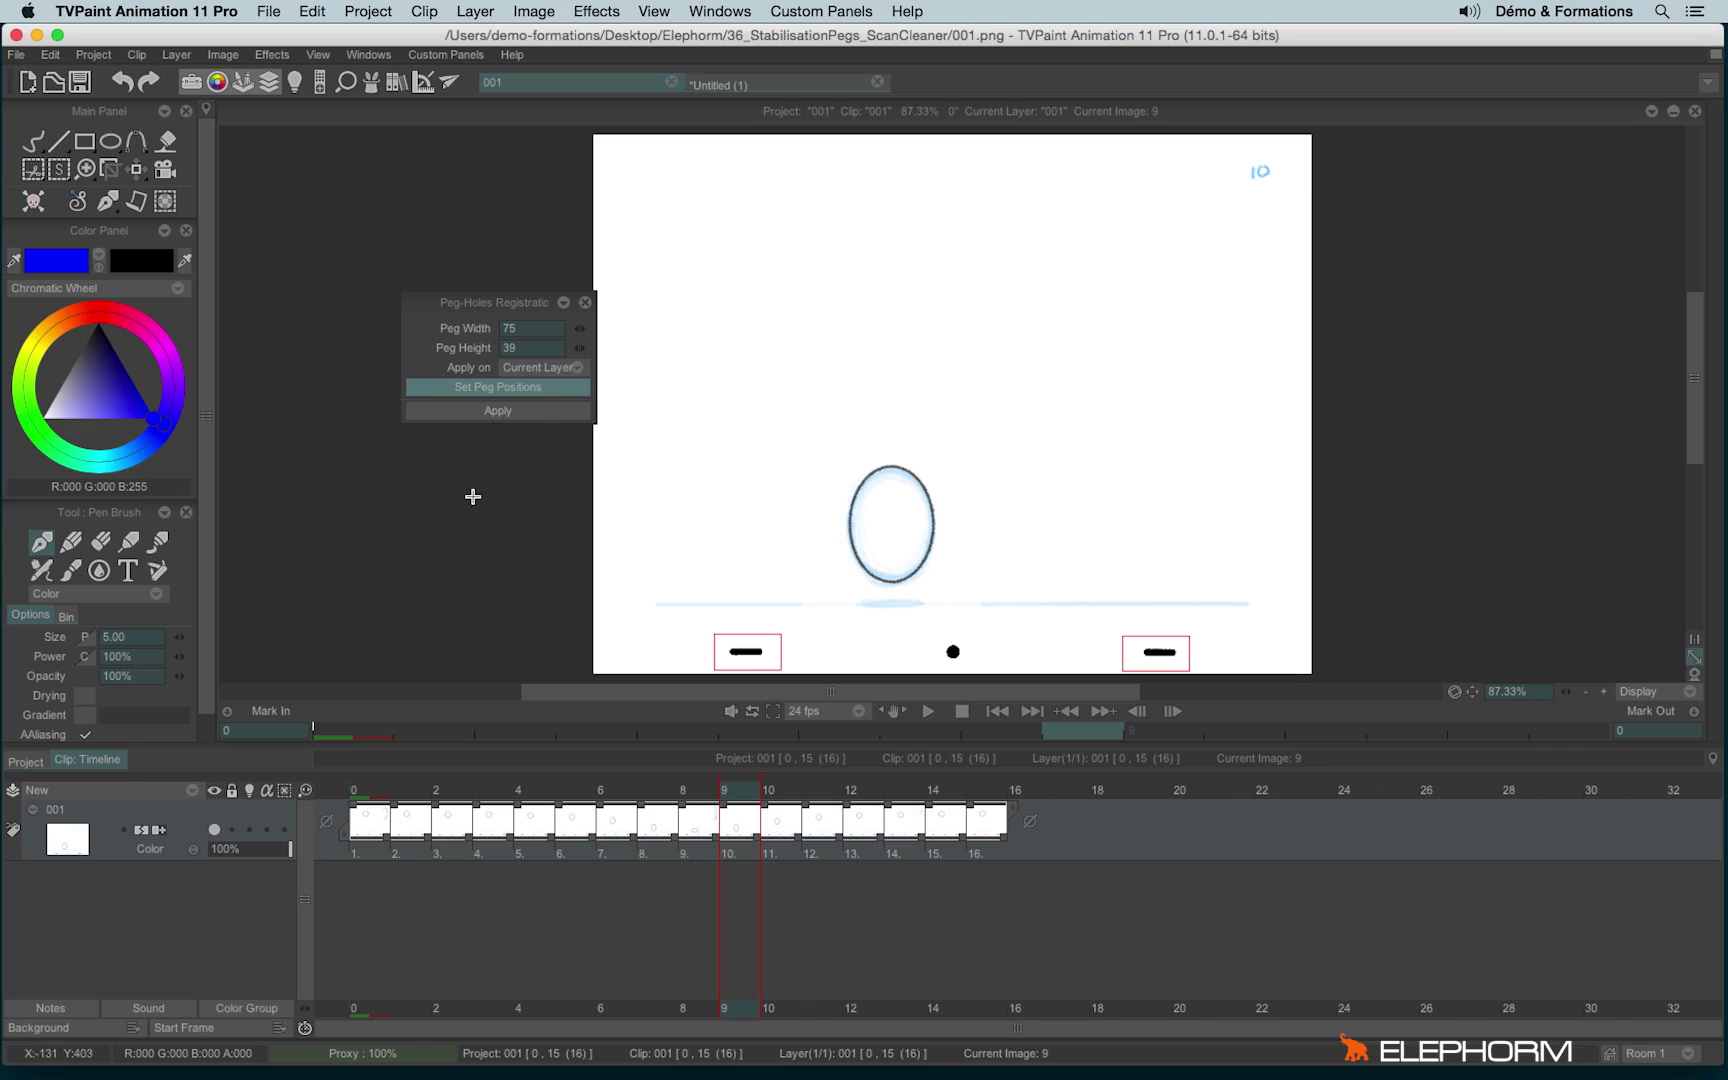
left_click(444, 411)
- Check the stabilised playback, close the registration panel, and open the Background choices
left_click(928, 711)
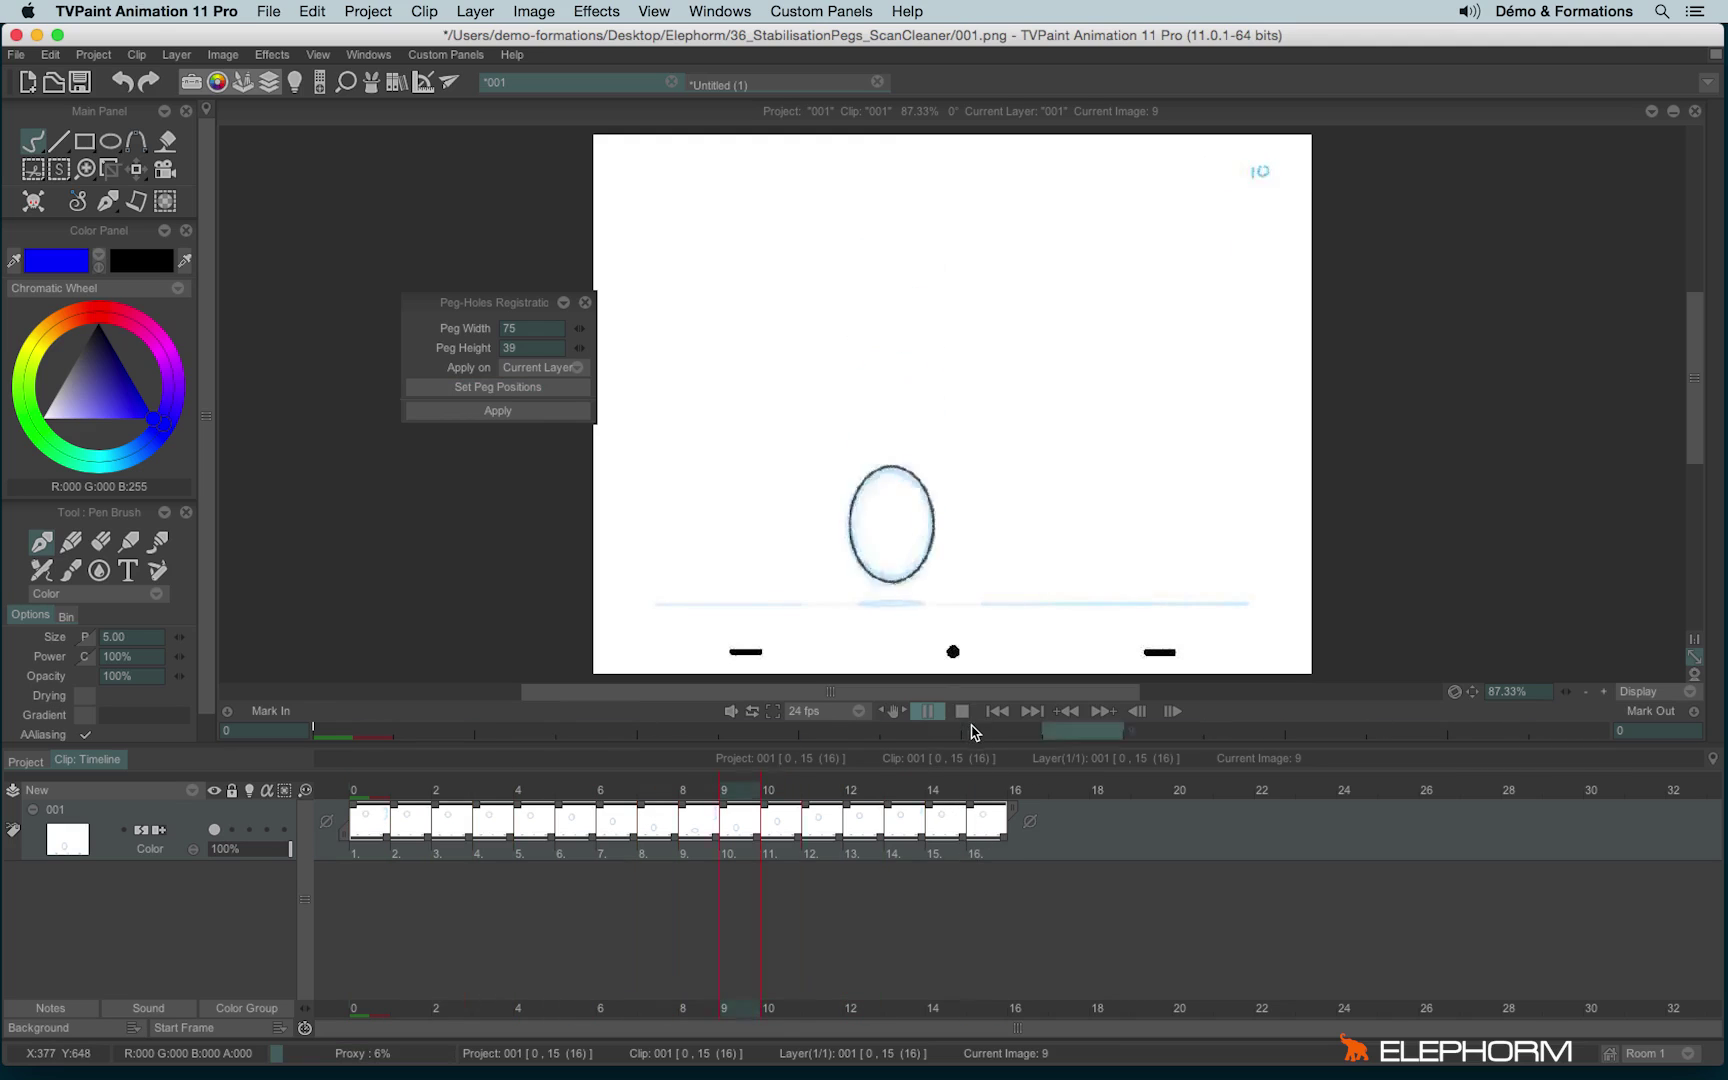
left_click(957, 712)
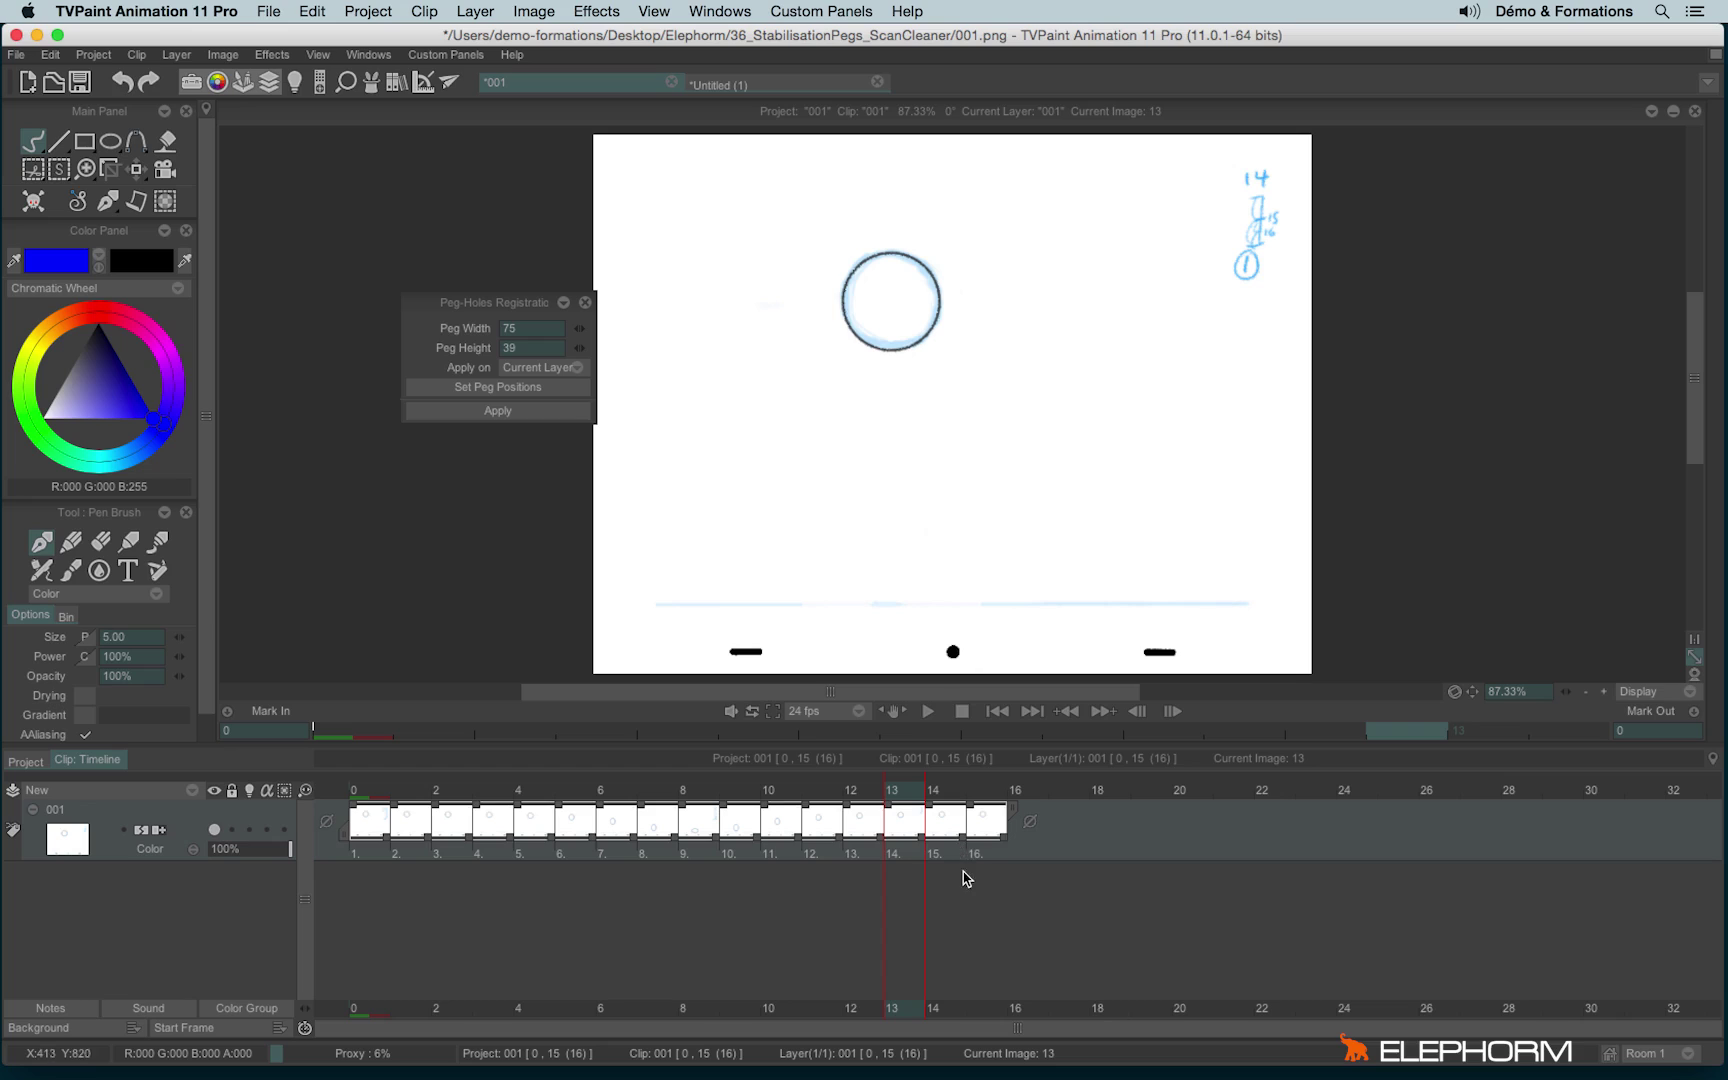
left_click(585, 302)
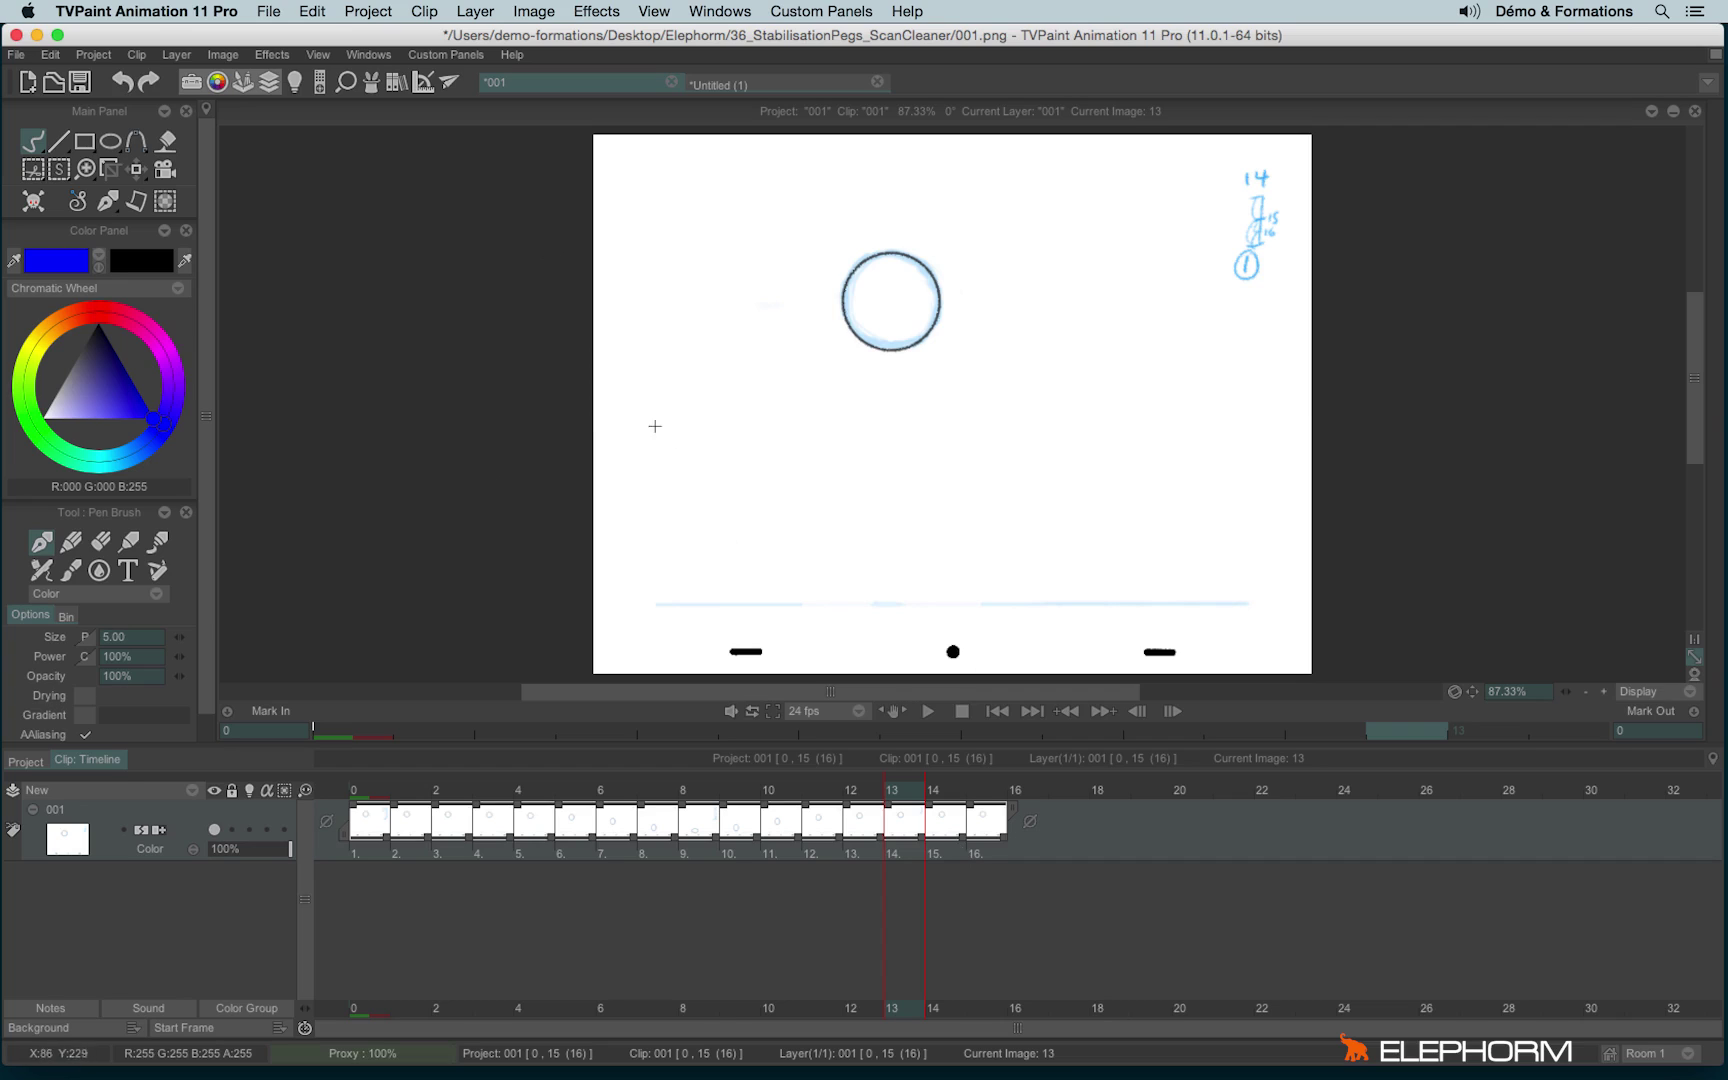
left_click(62, 1030)
- Add a Scan Cleaner Black and White effect to the layer's FX Stack
left_click(371, 88)
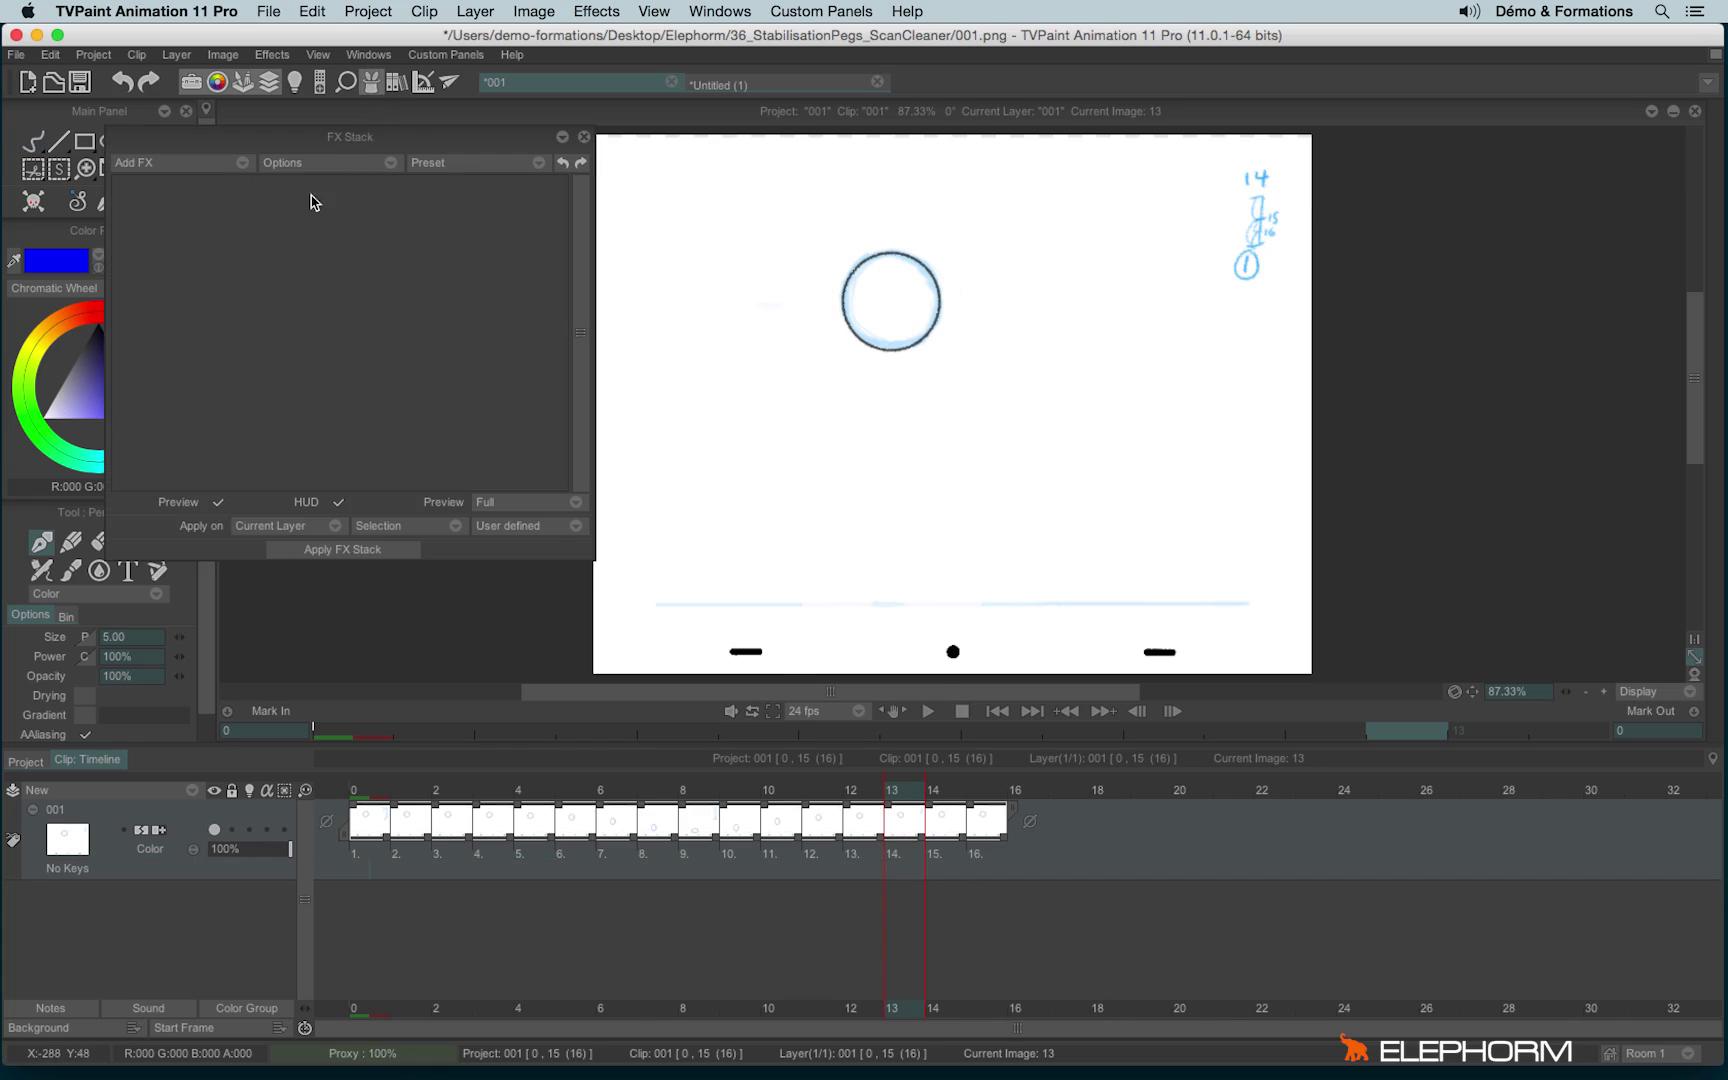
left_click(215, 165)
mouse_move(259, 232)
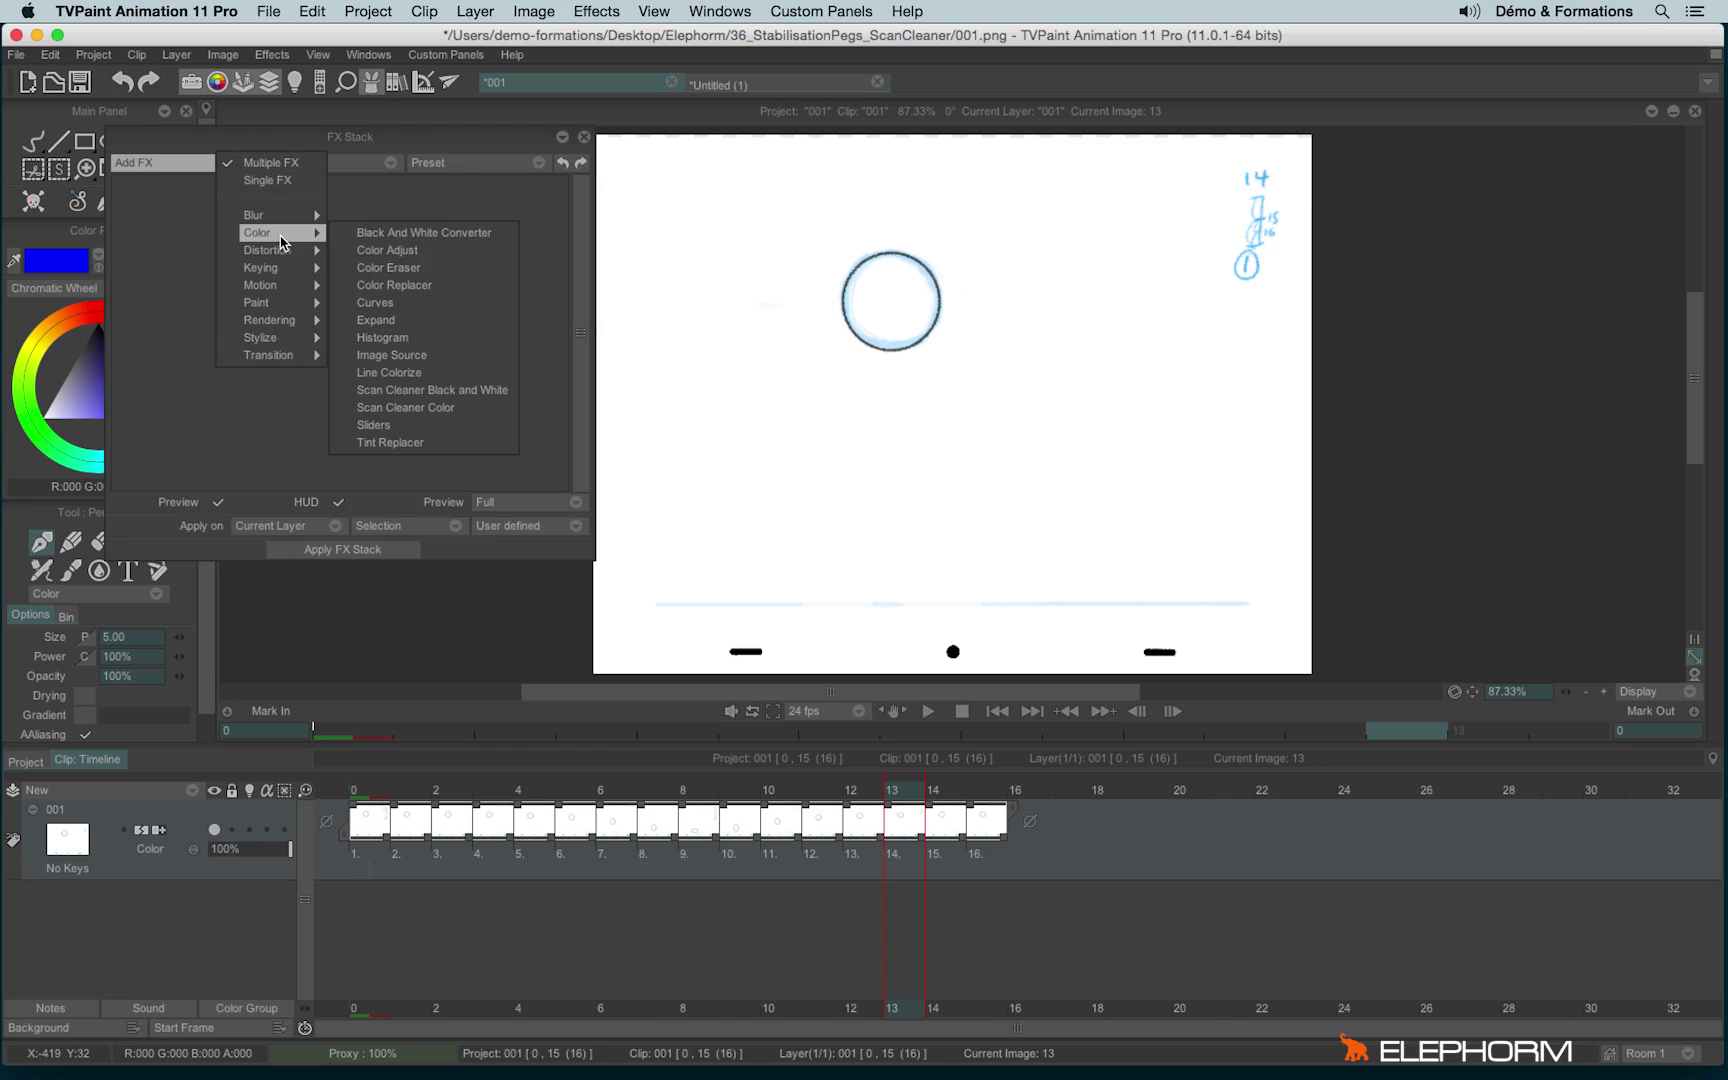
left_click(507, 400)
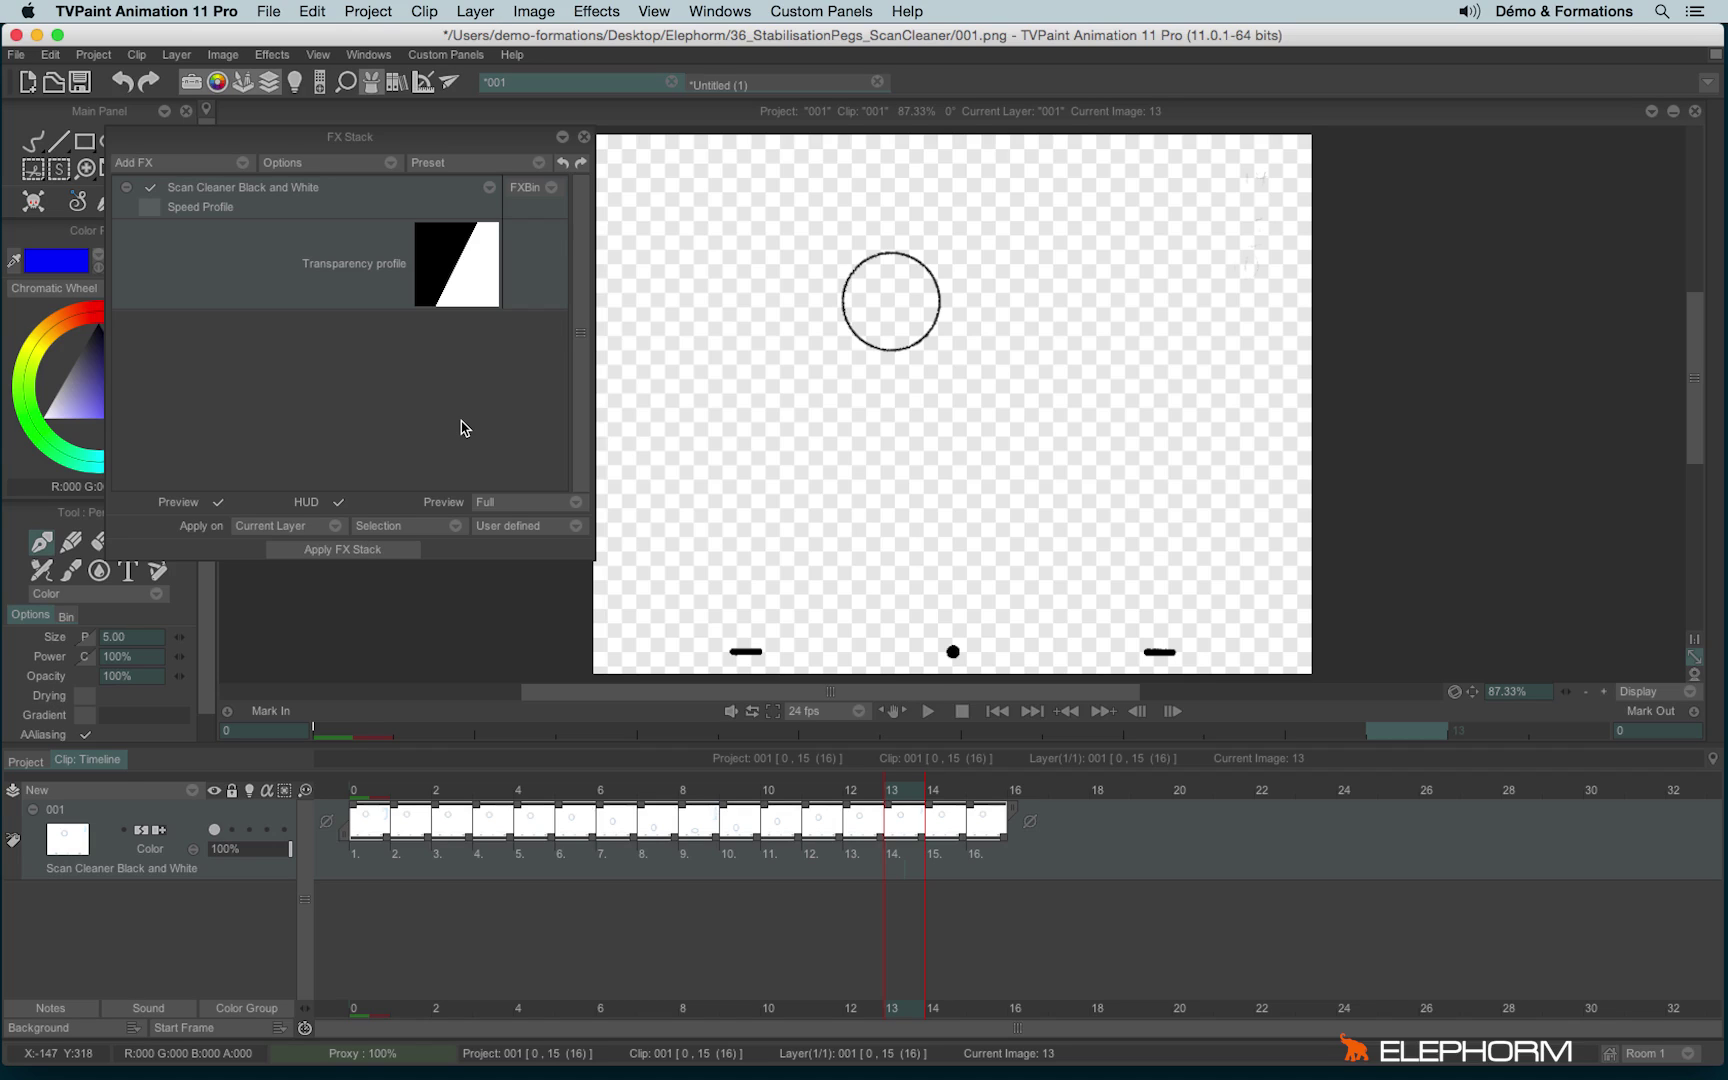
- Reshape the transparency profile curve so the paper turns transparent and lines stay visible
left_click(460, 279)
left_click(624, 373)
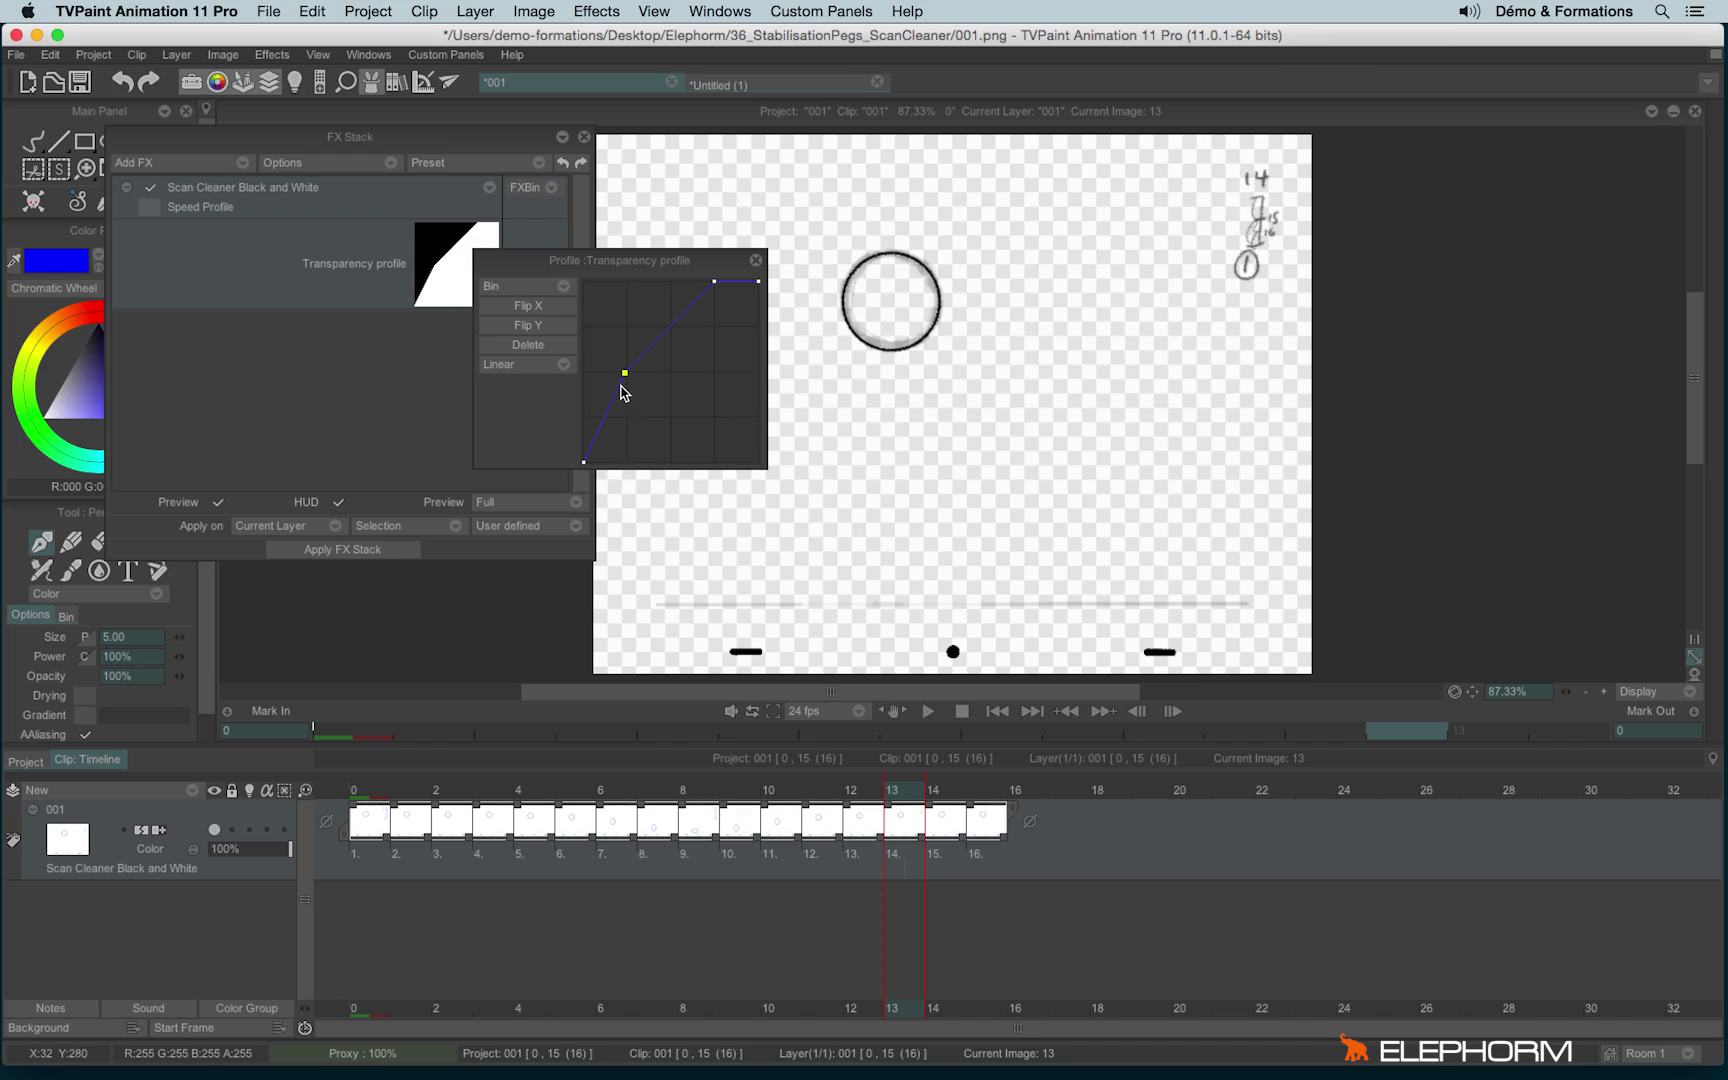
mouse_move(624, 373)
left_mouse_down()
mouse_move(726, 350)
mouse_move(709, 281)
left_mouse_up()
left_click(613, 324)
left_click_drag(617, 324, 598, 404)
left_click_drag(709, 281, 711, 323)
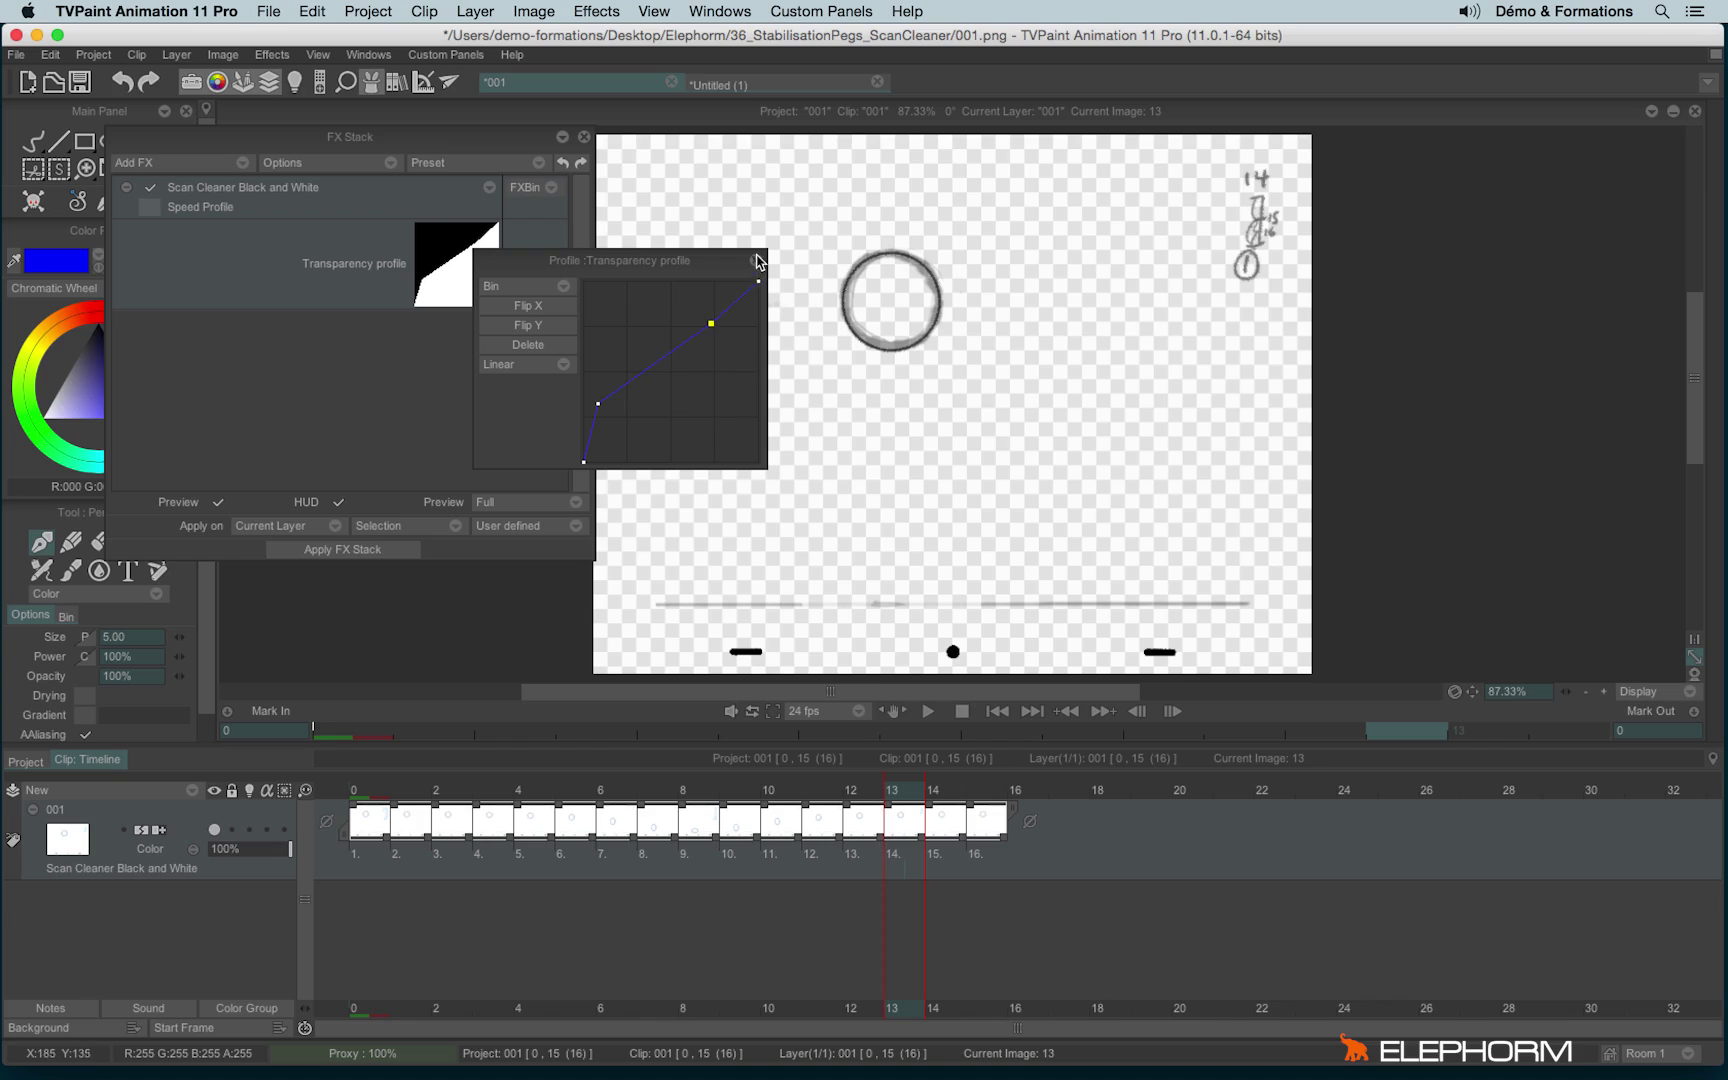
left_click(755, 261)
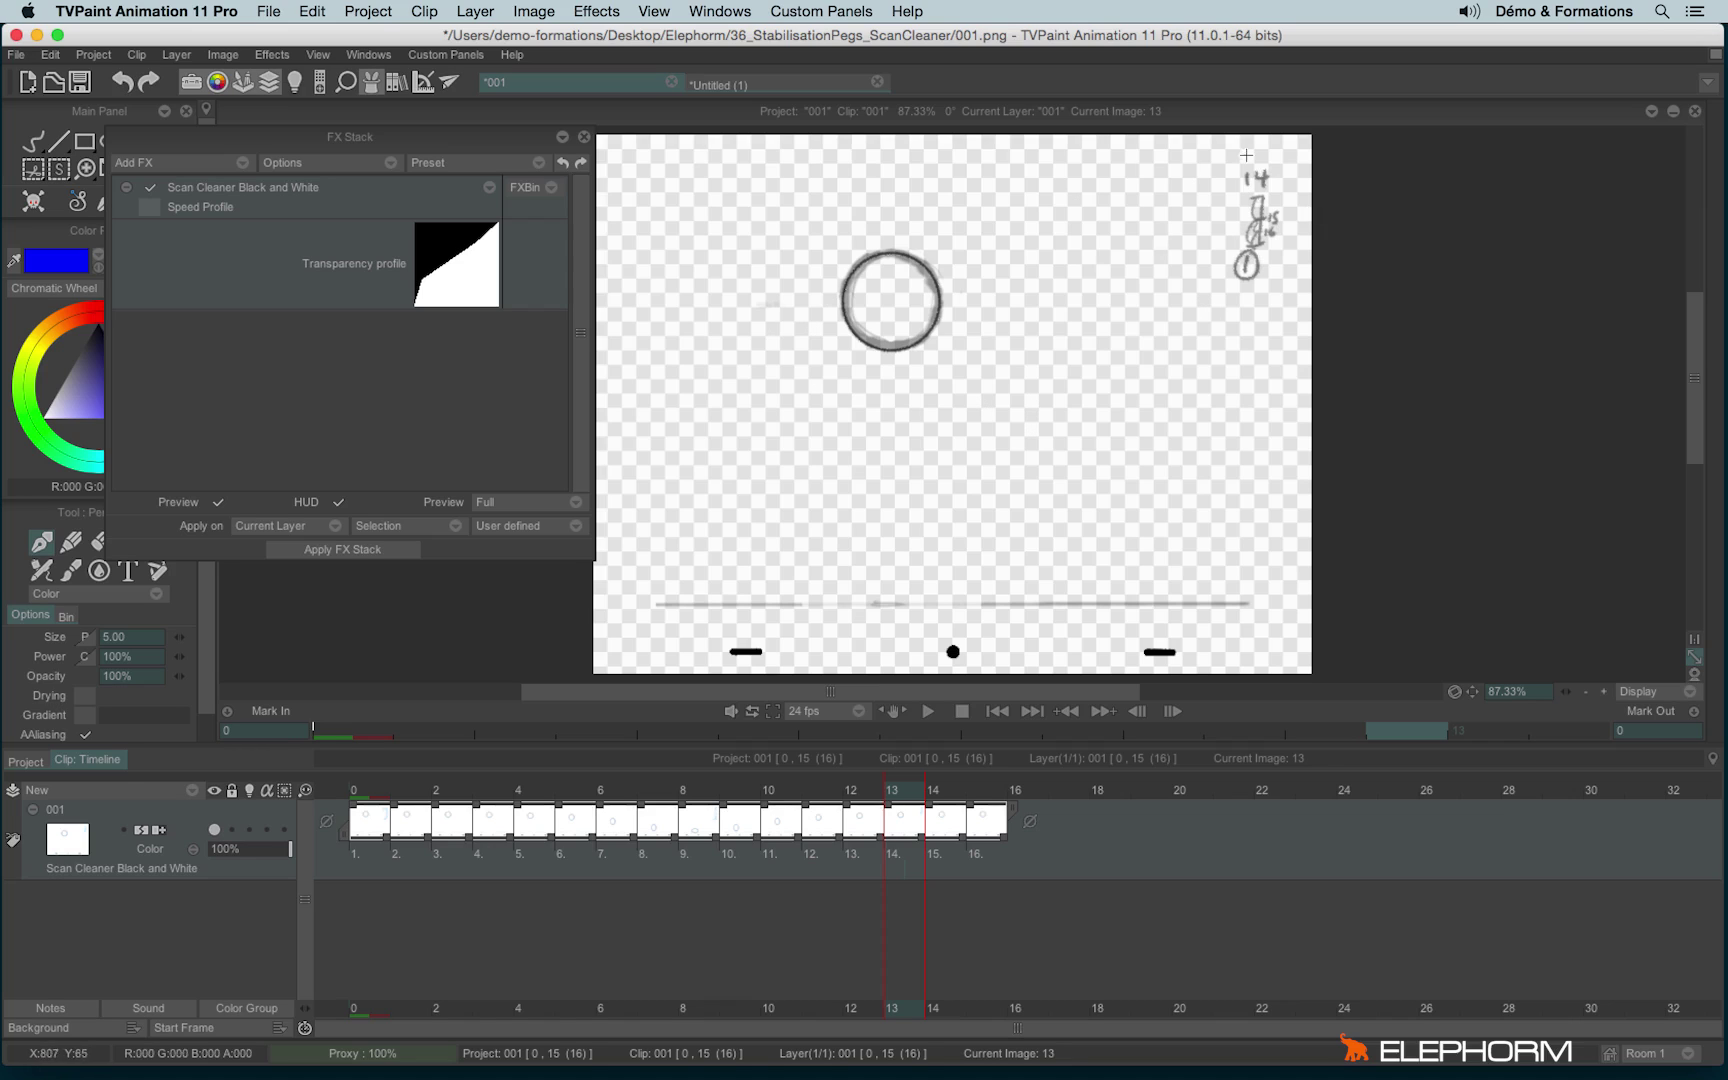
- Replace the Scan Cleaner Black and White effect with Scan Cleaner Color
left_click(487, 189)
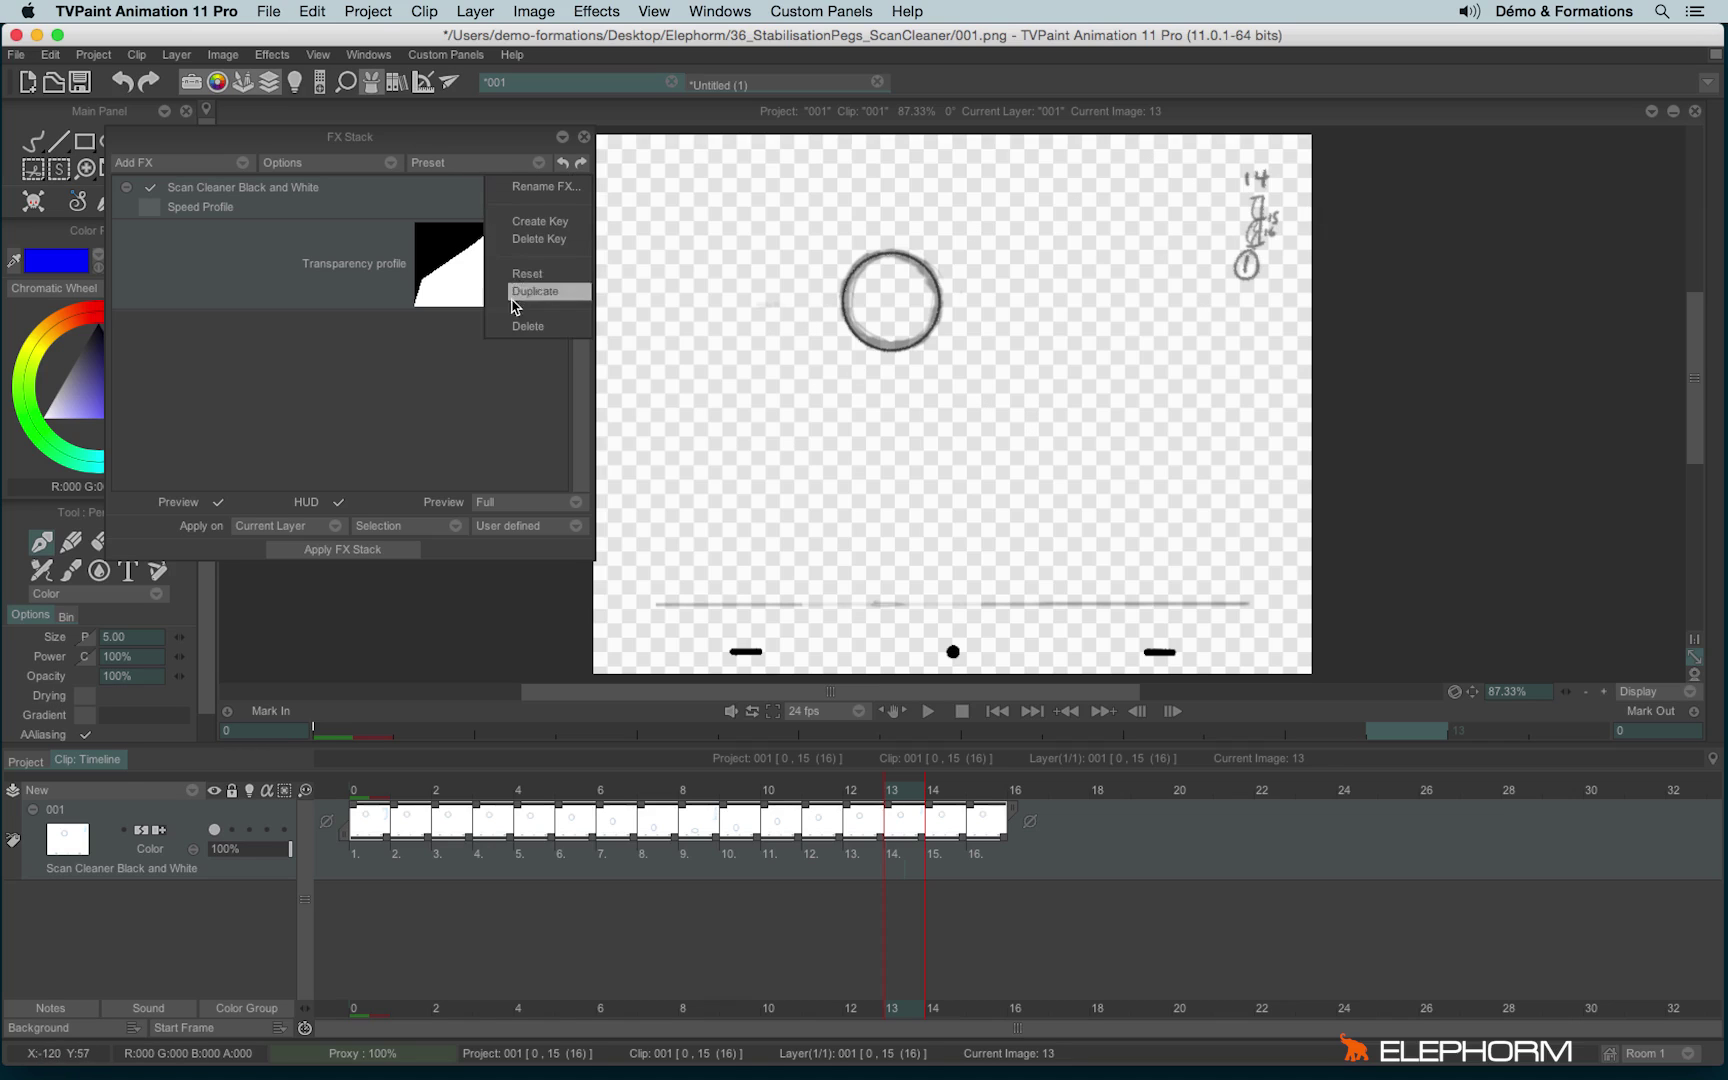
left_click(520, 327)
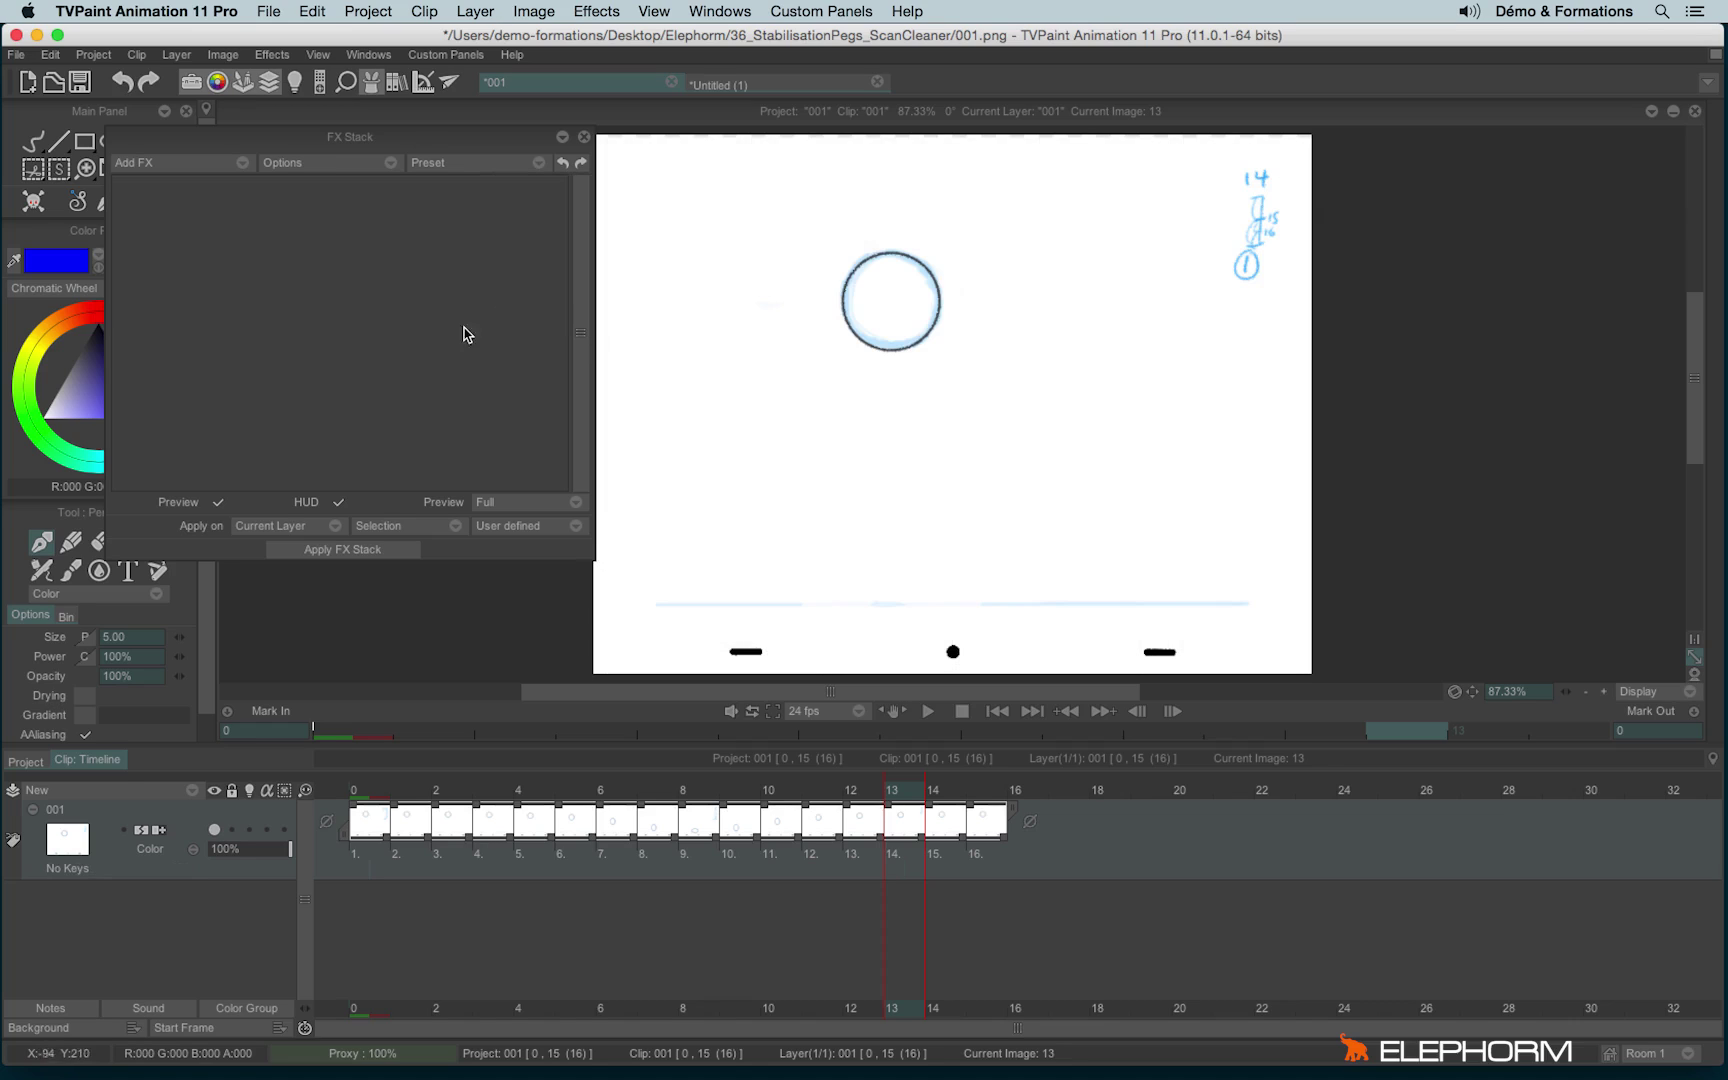
left_click(195, 163)
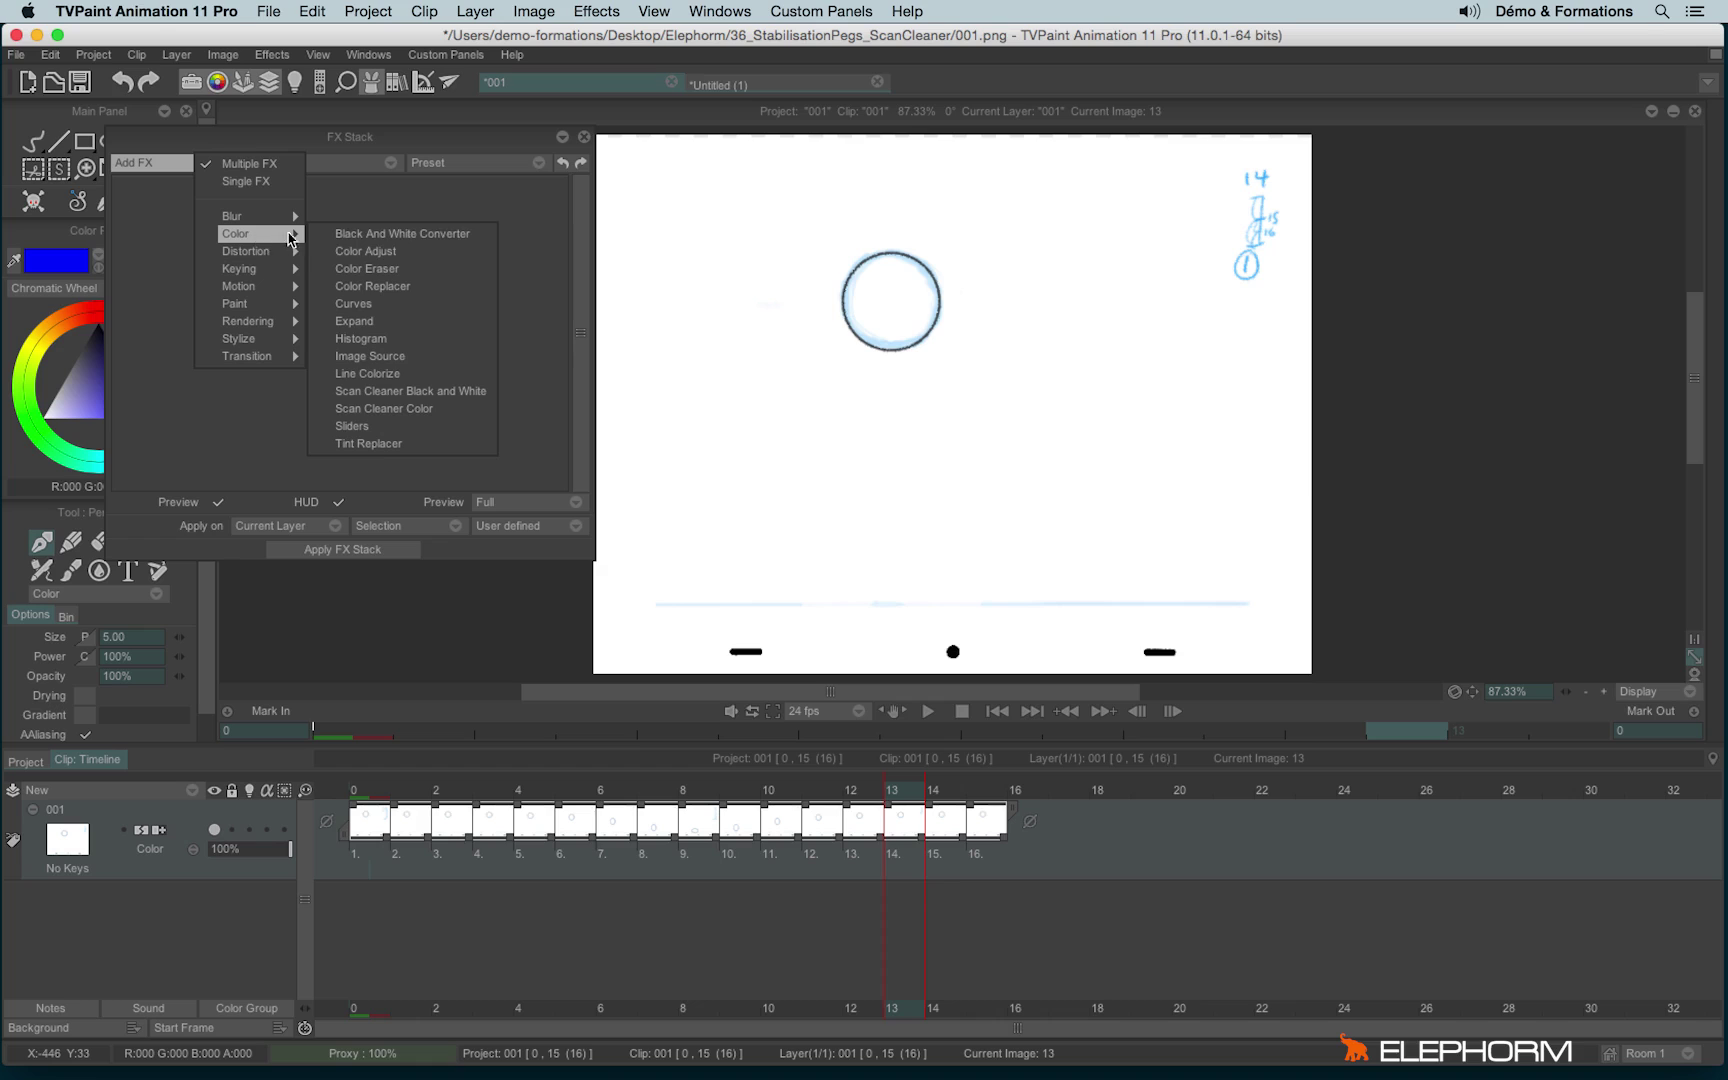
left_click(449, 418)
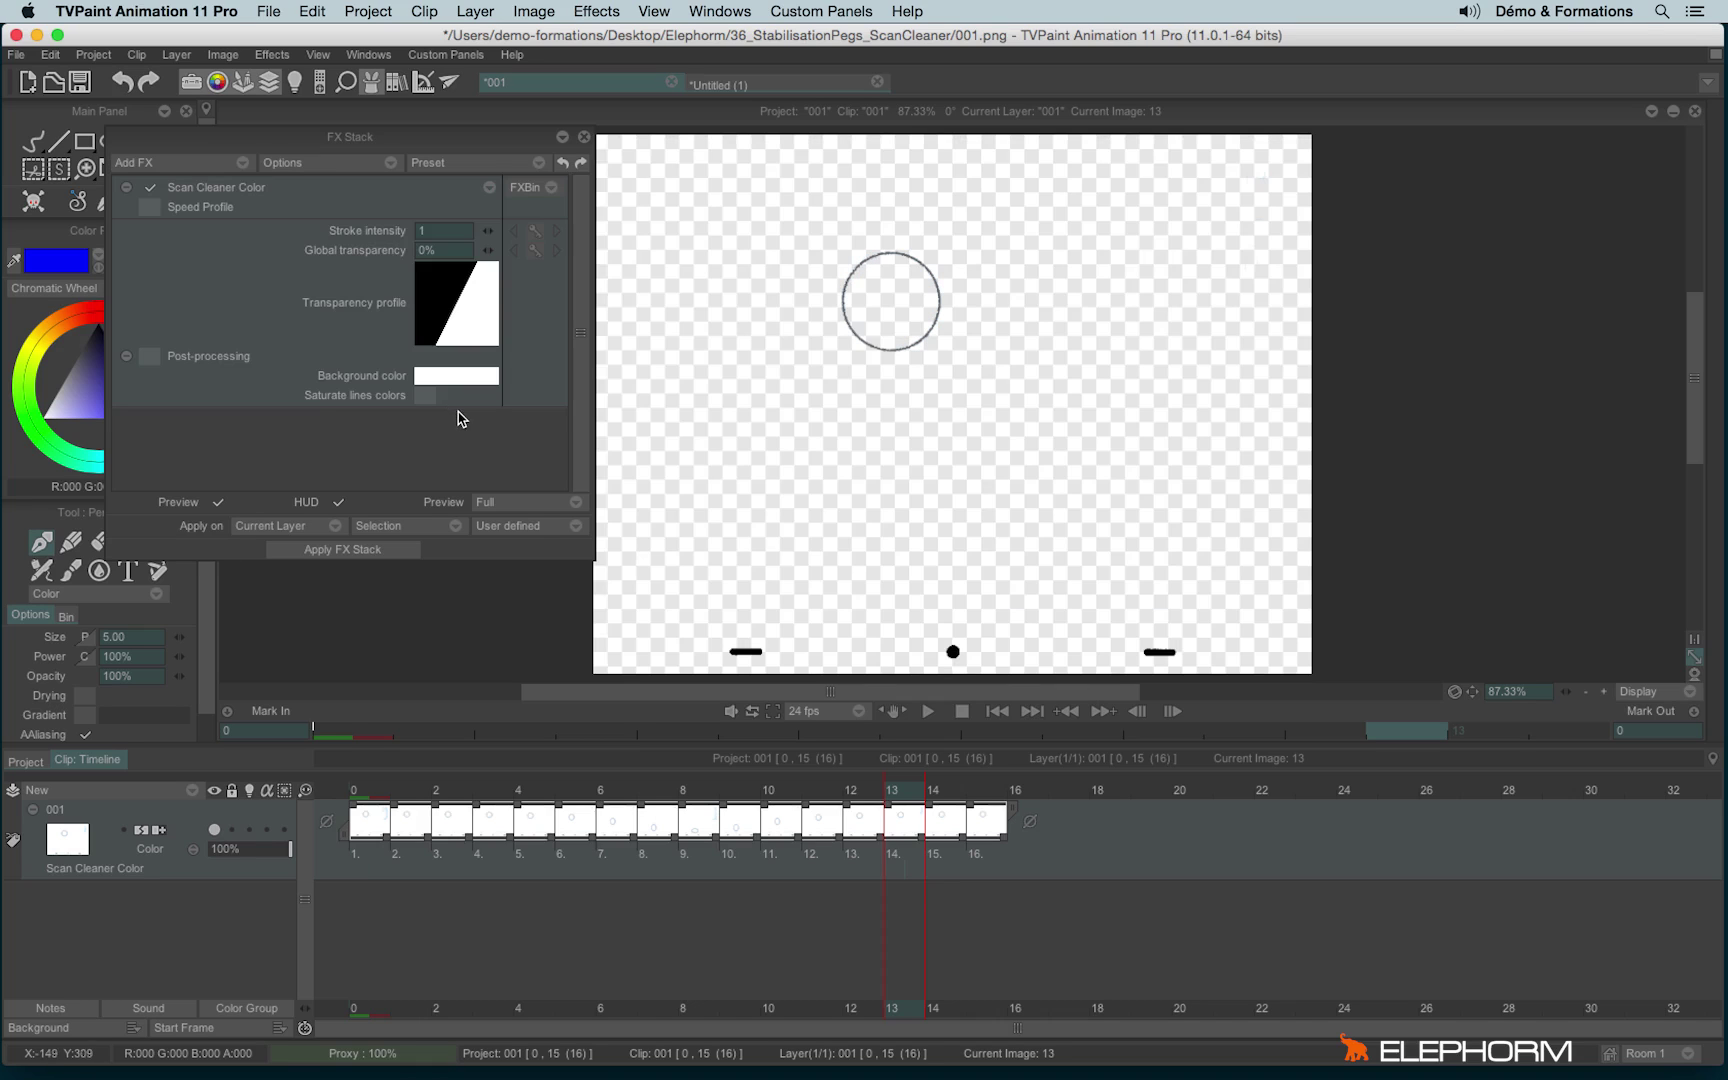
- On the first frame, reshape the transparency curve to keep blue lines and set stroke intensity to 0.4
left_click(383, 817)
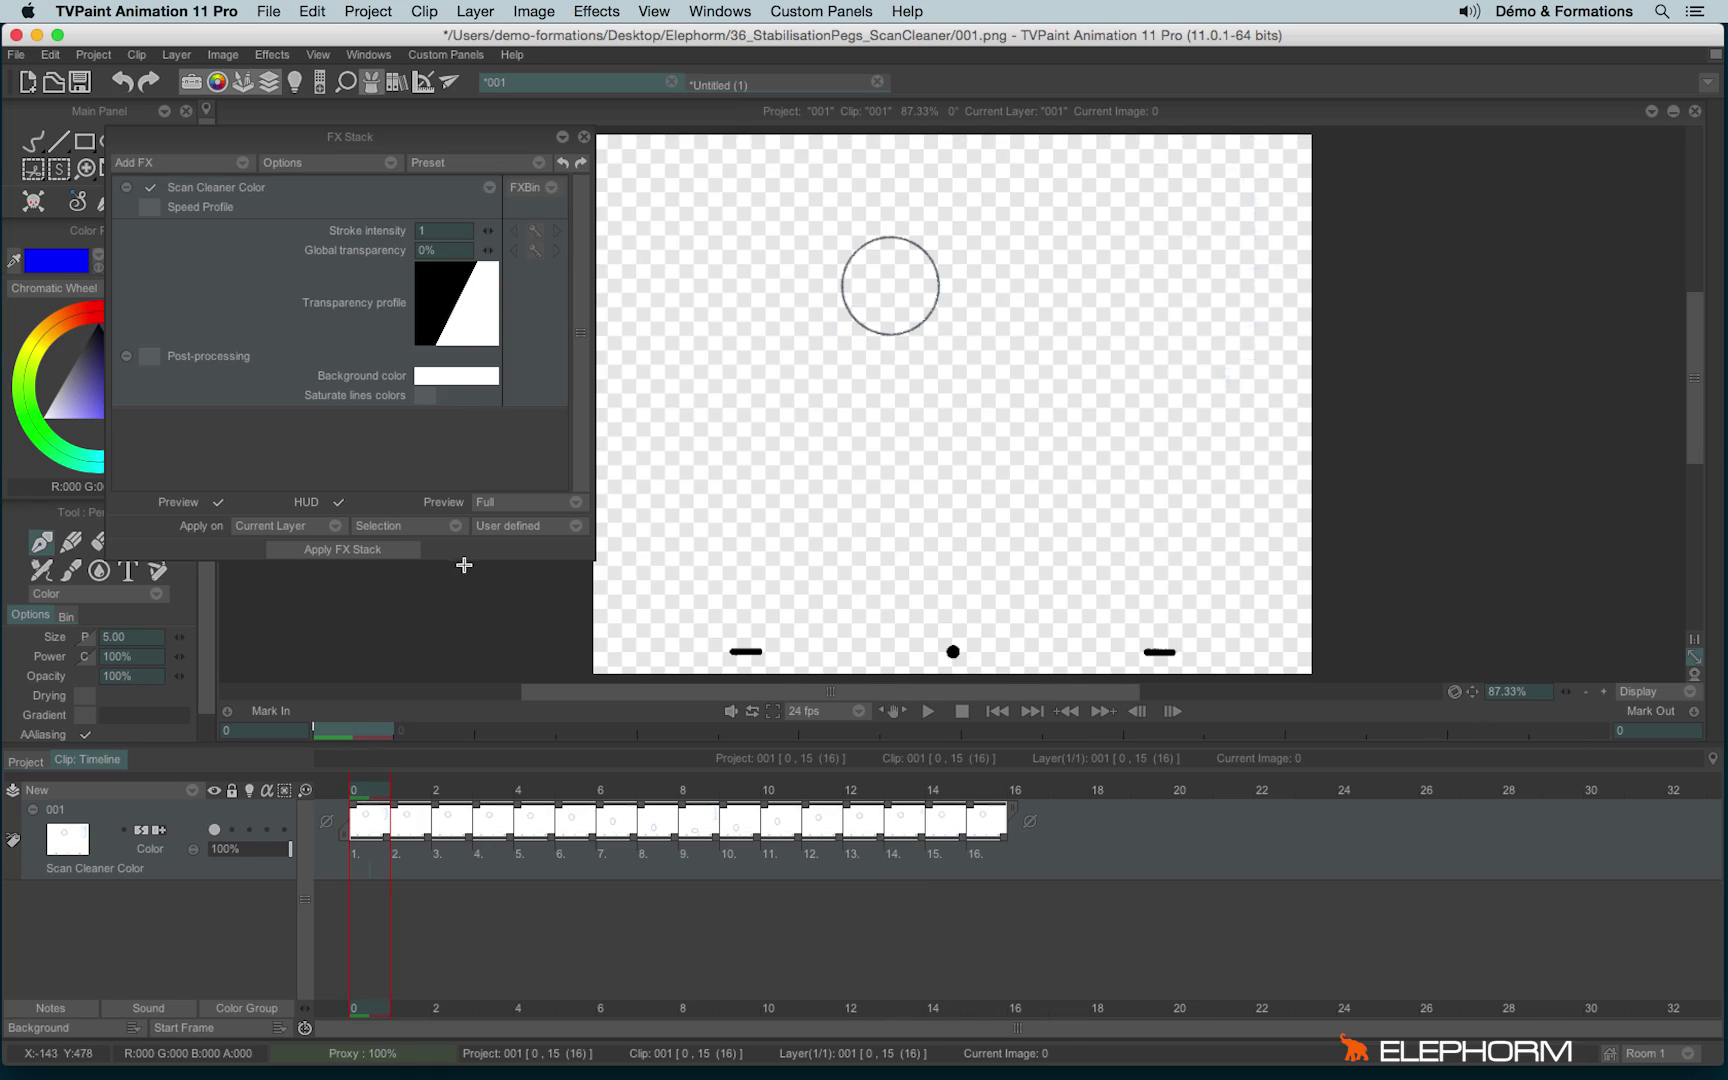
left_click_drag(463, 258, 368, 342)
left_click(442, 348)
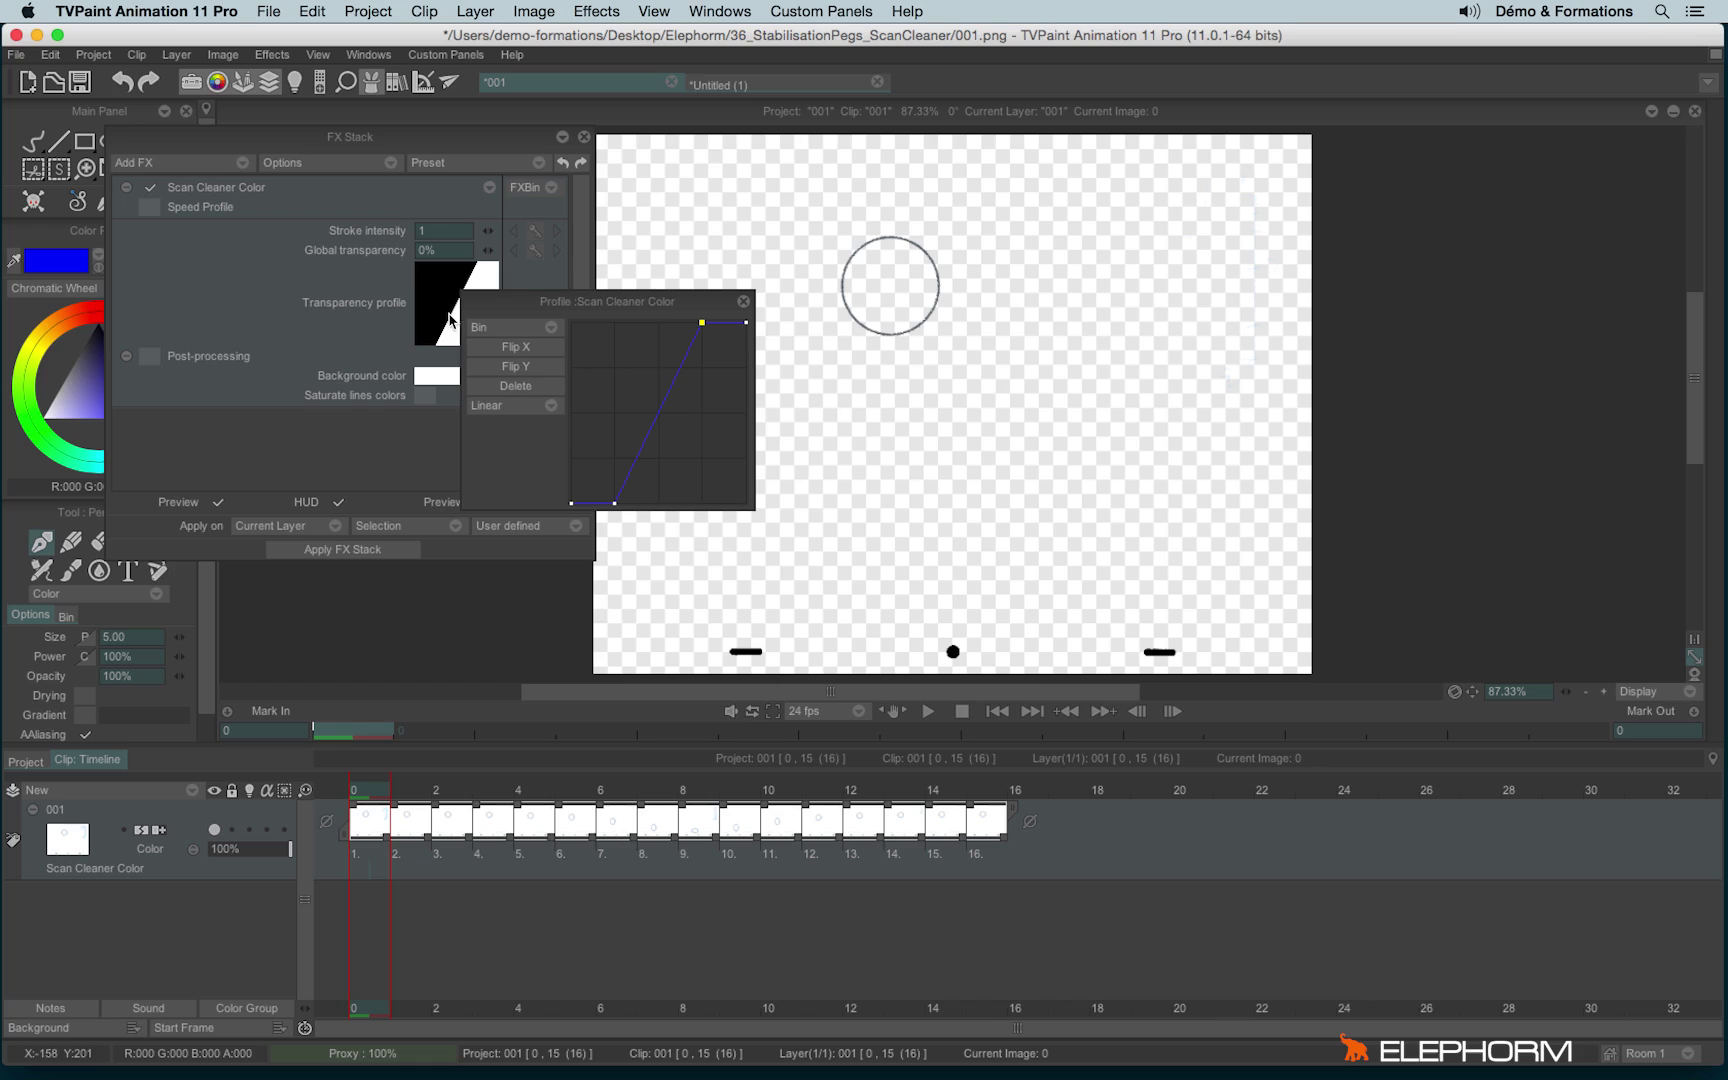
mouse_move(609, 501)
left_mouse_down()
mouse_move(579, 338)
mouse_move(593, 368)
left_mouse_up()
left_click(743, 301)
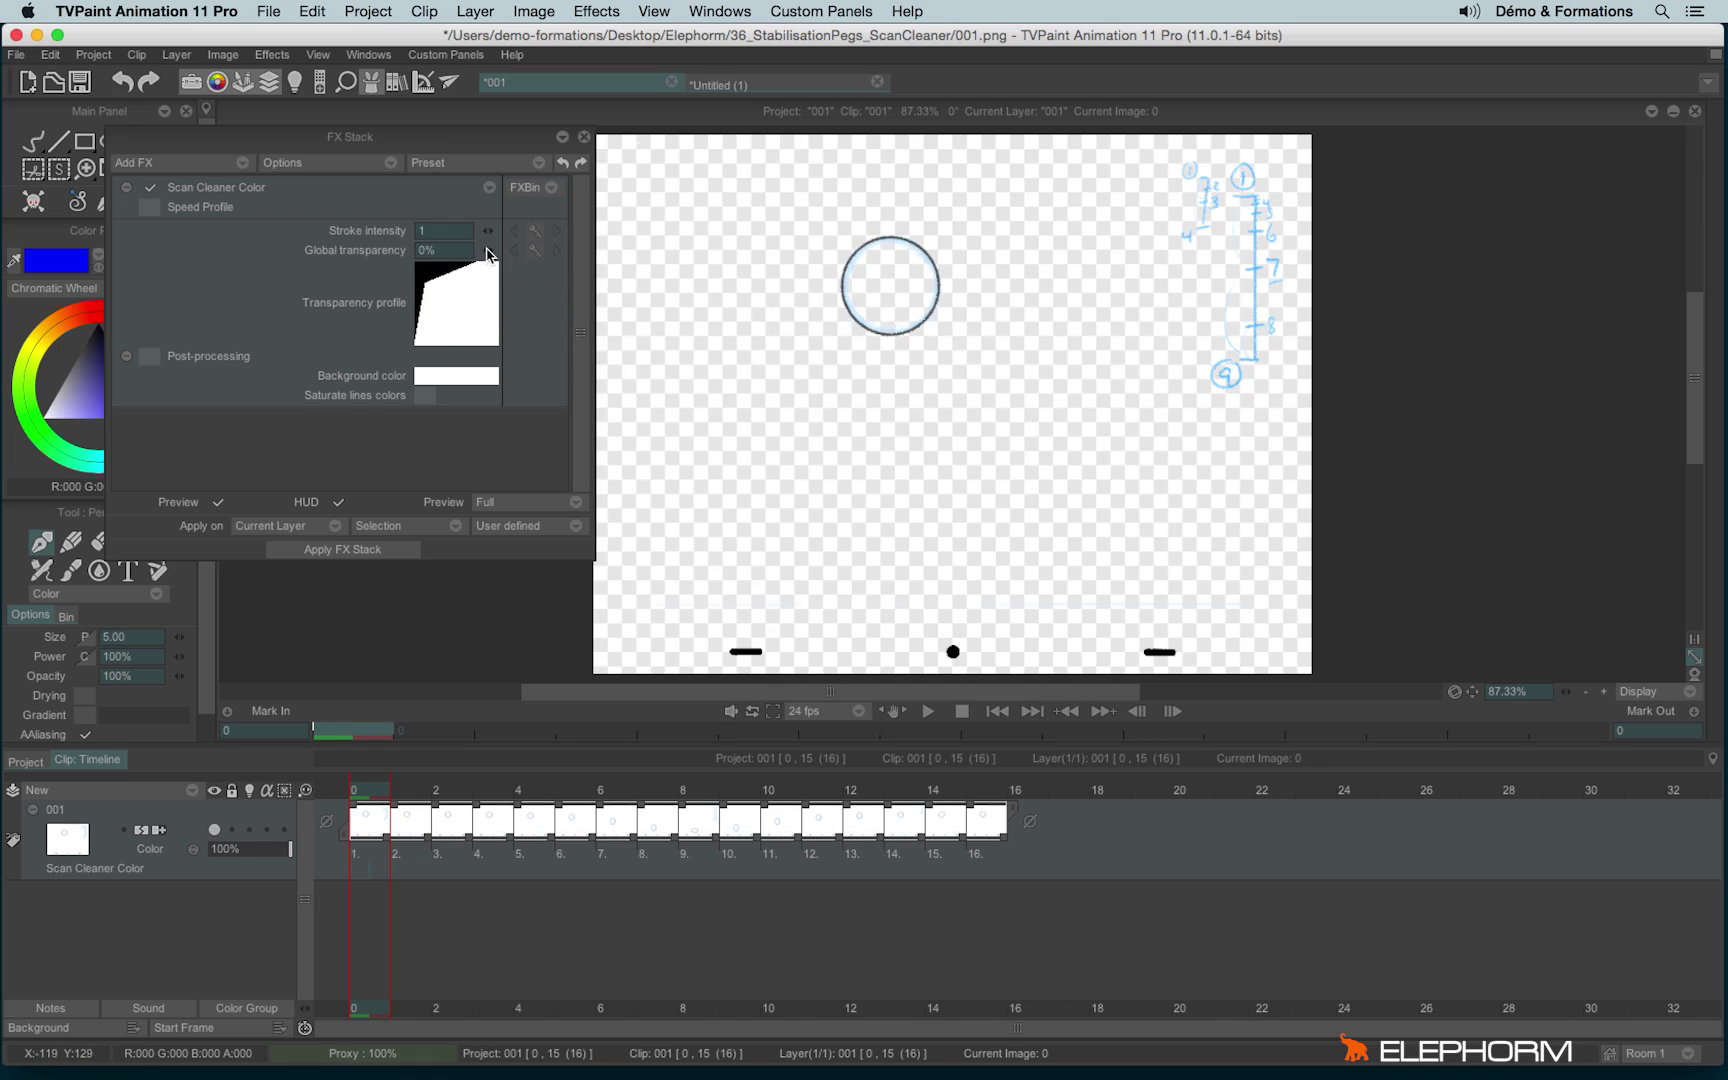
left_click_drag(483, 252, 510, 257)
left_click_drag(489, 231, 436, 257)
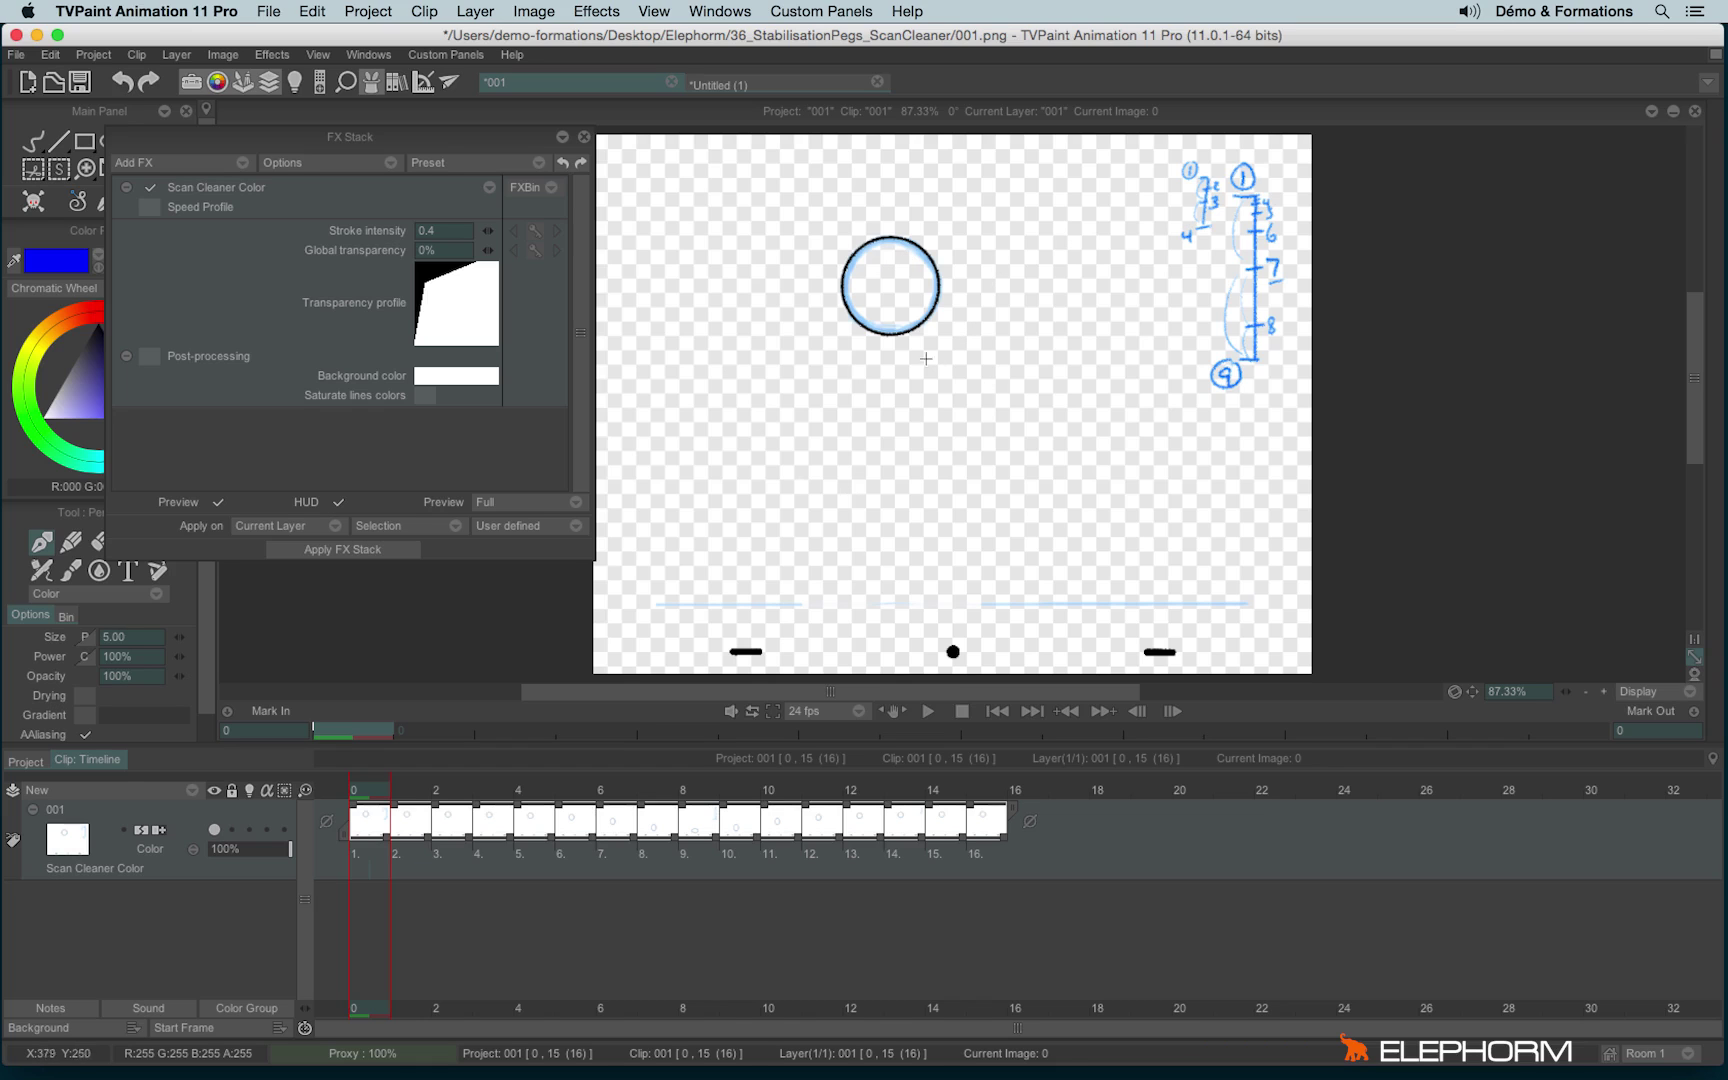
- Zoom in on the cleaned stroke with post-processing and line color saturation turned on
scroll(866, 251, "up", 10)
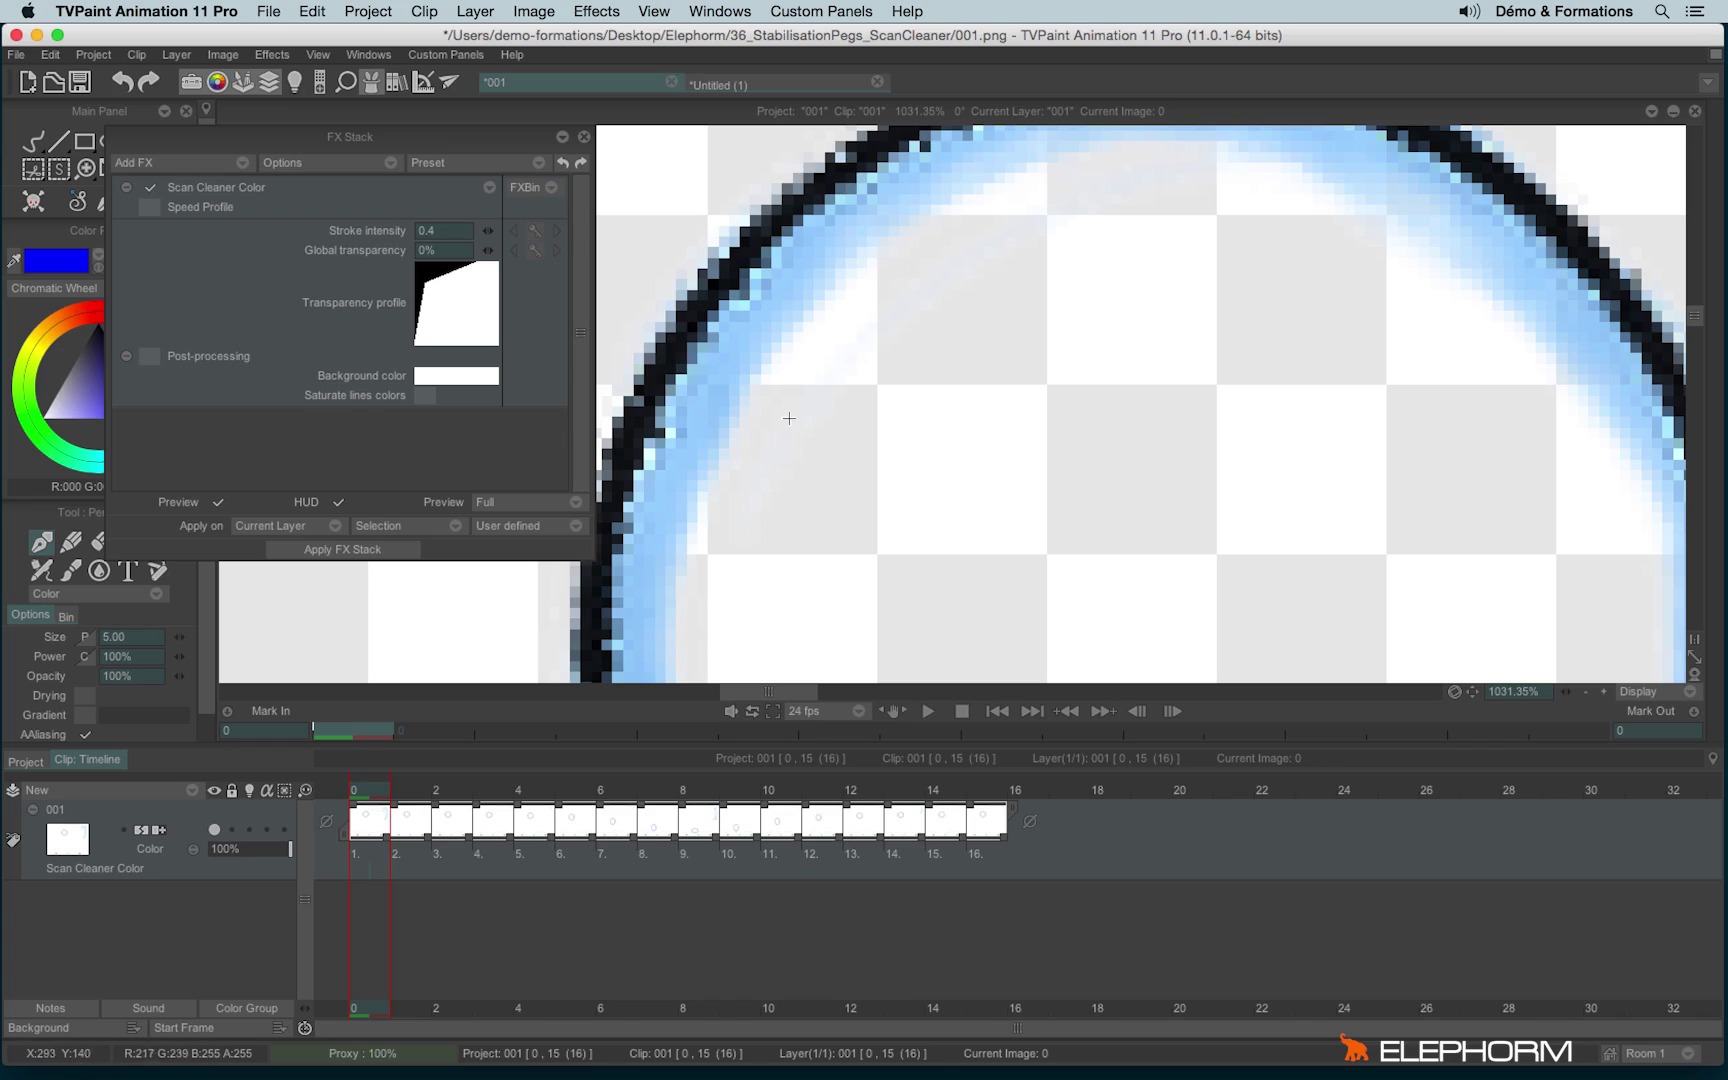
left_click(151, 357)
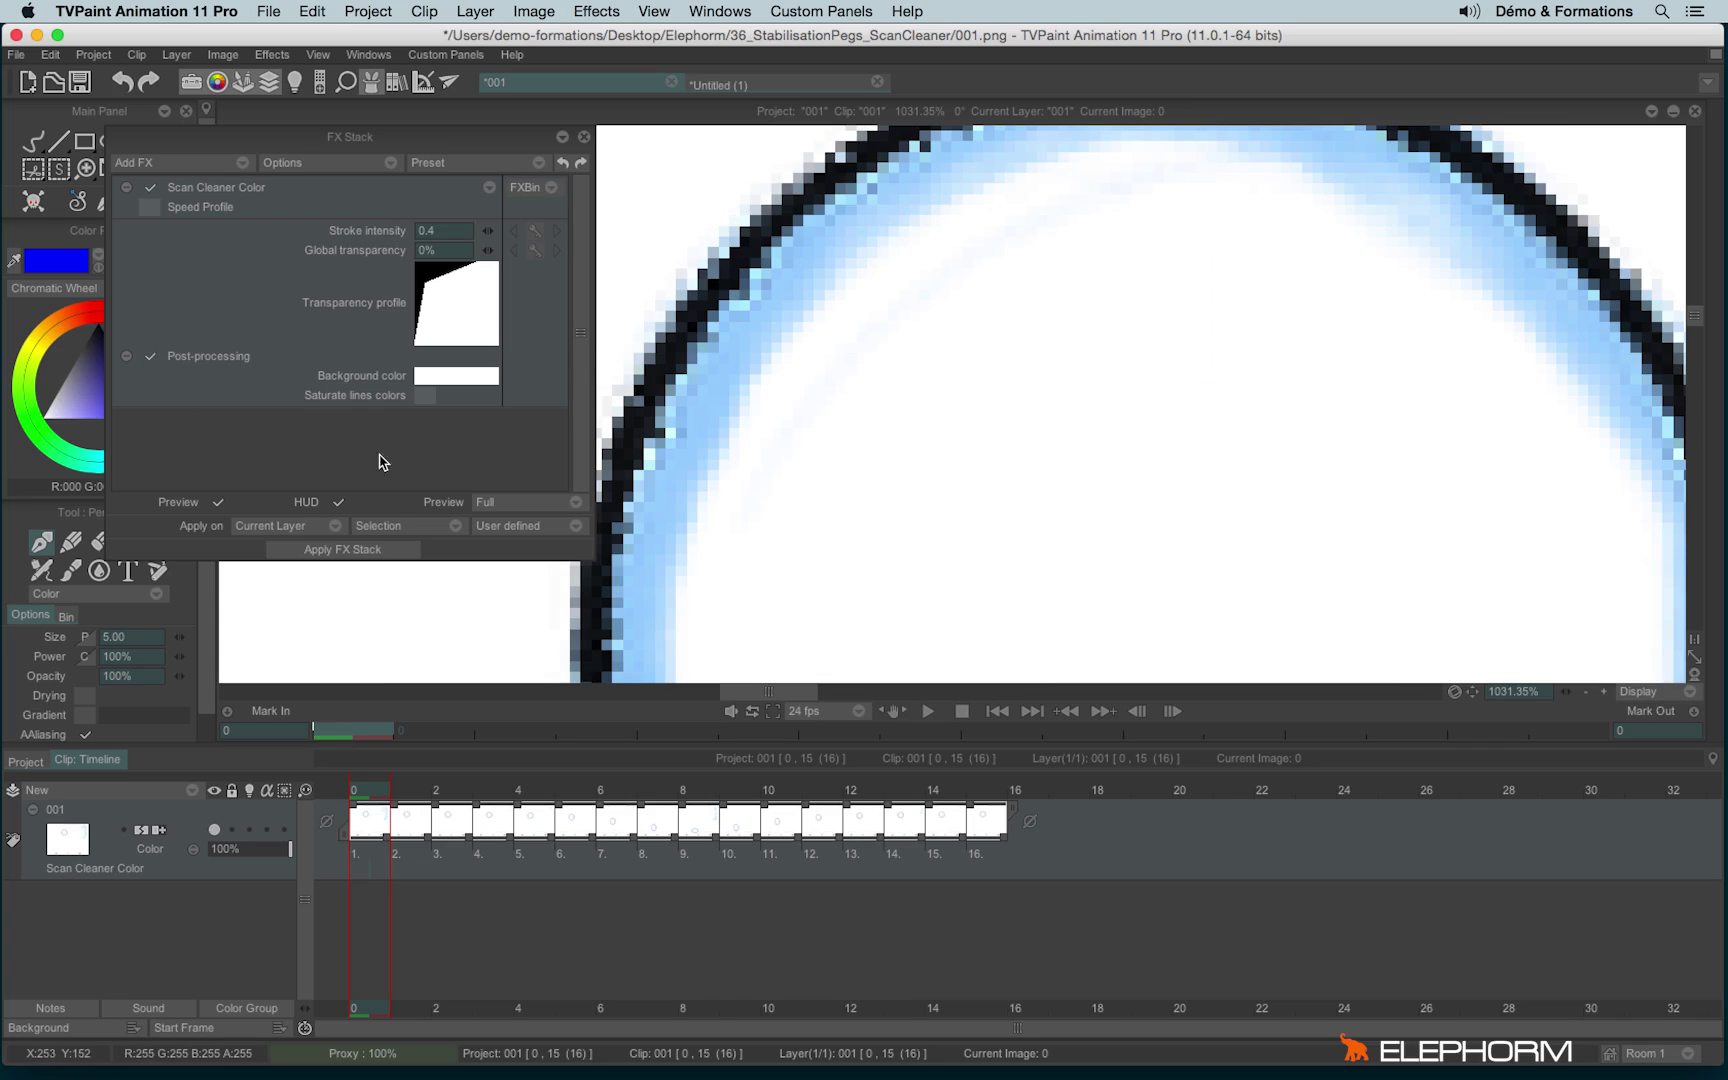
left_click(426, 397)
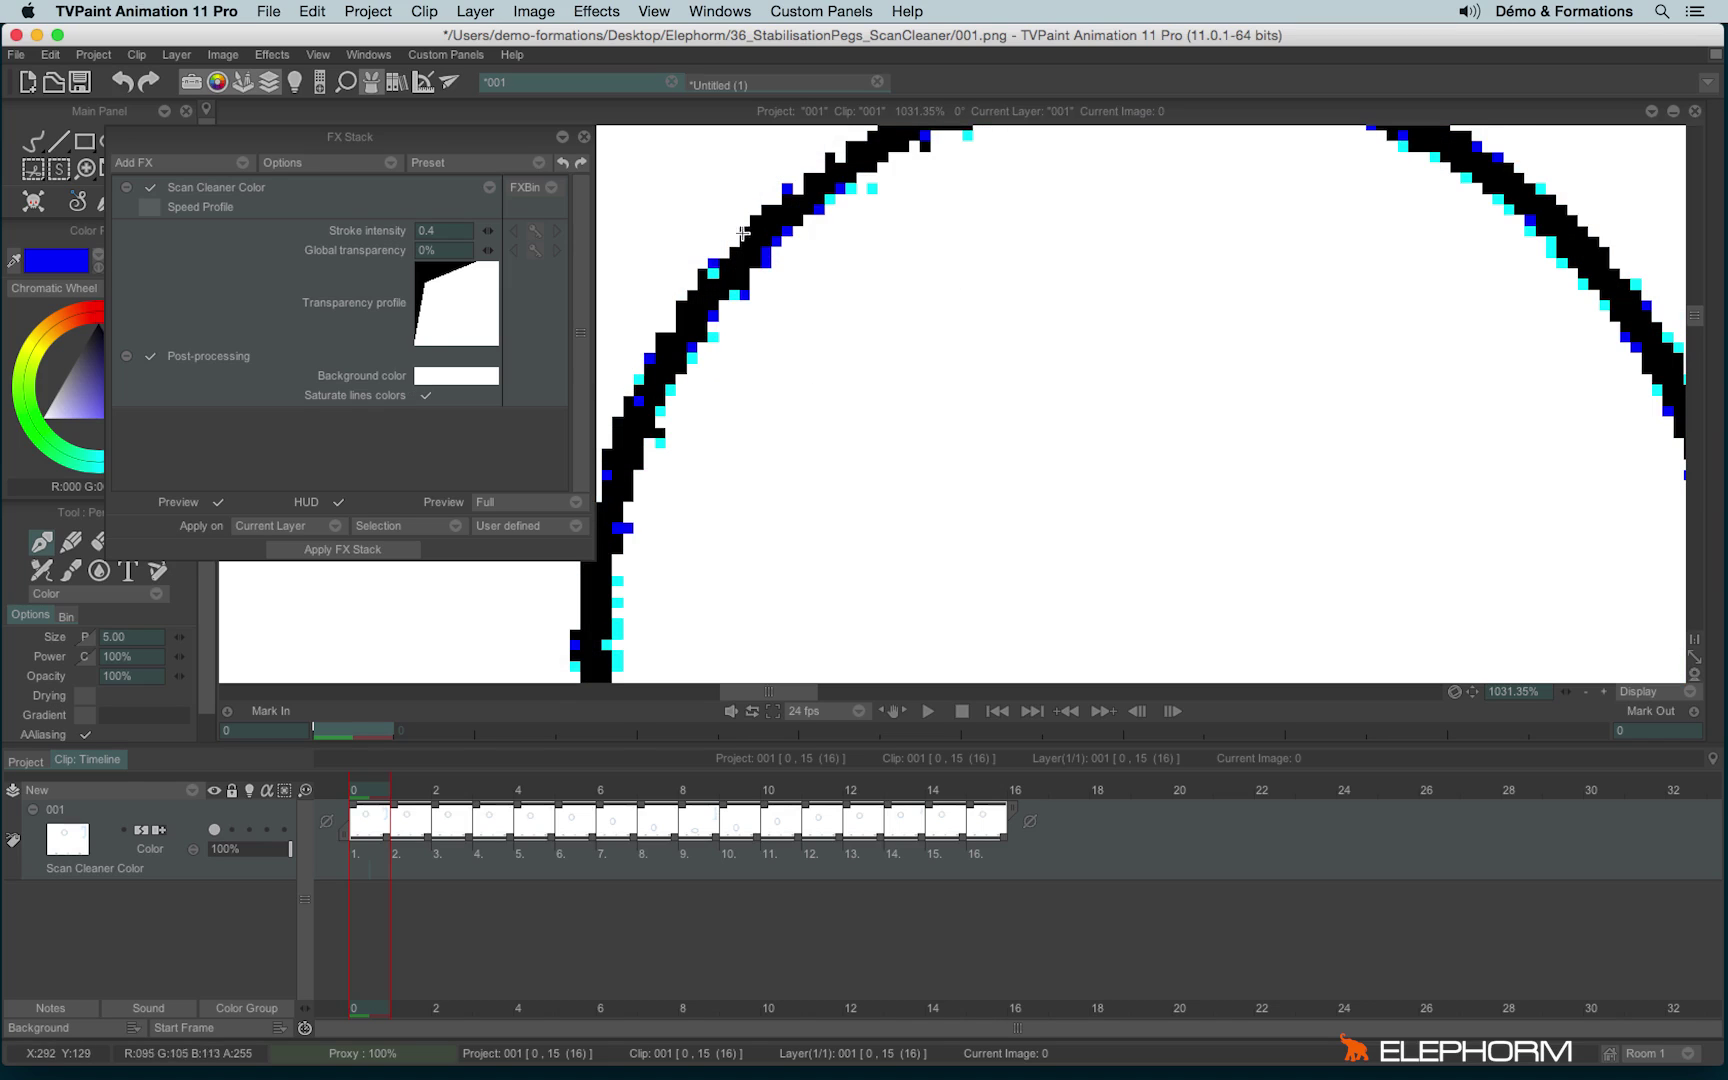
scroll(884, 202, "up", 4)
left_click_drag(884, 202, 1010, 390)
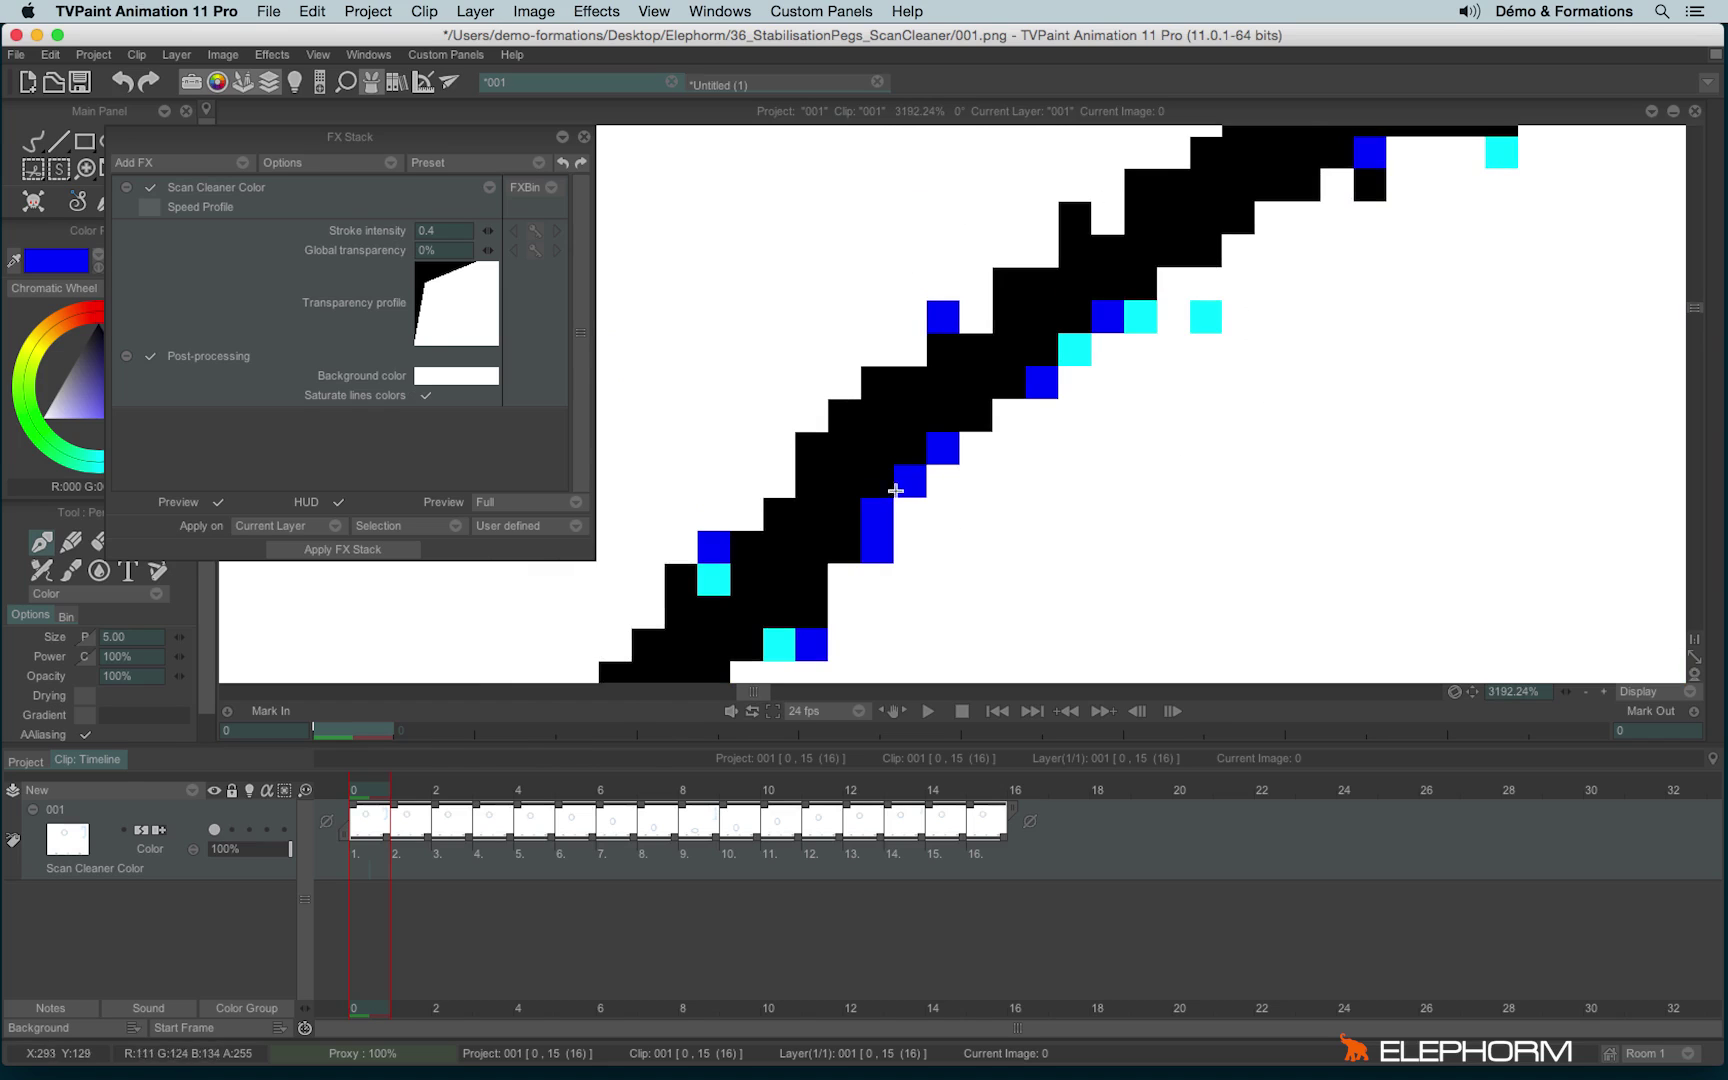
- Zoom back out, turn post-processing and line saturation off, and close the FX Stack
scroll(1256, 298, "down", 3)
scroll(1200, 295, "down", 3)
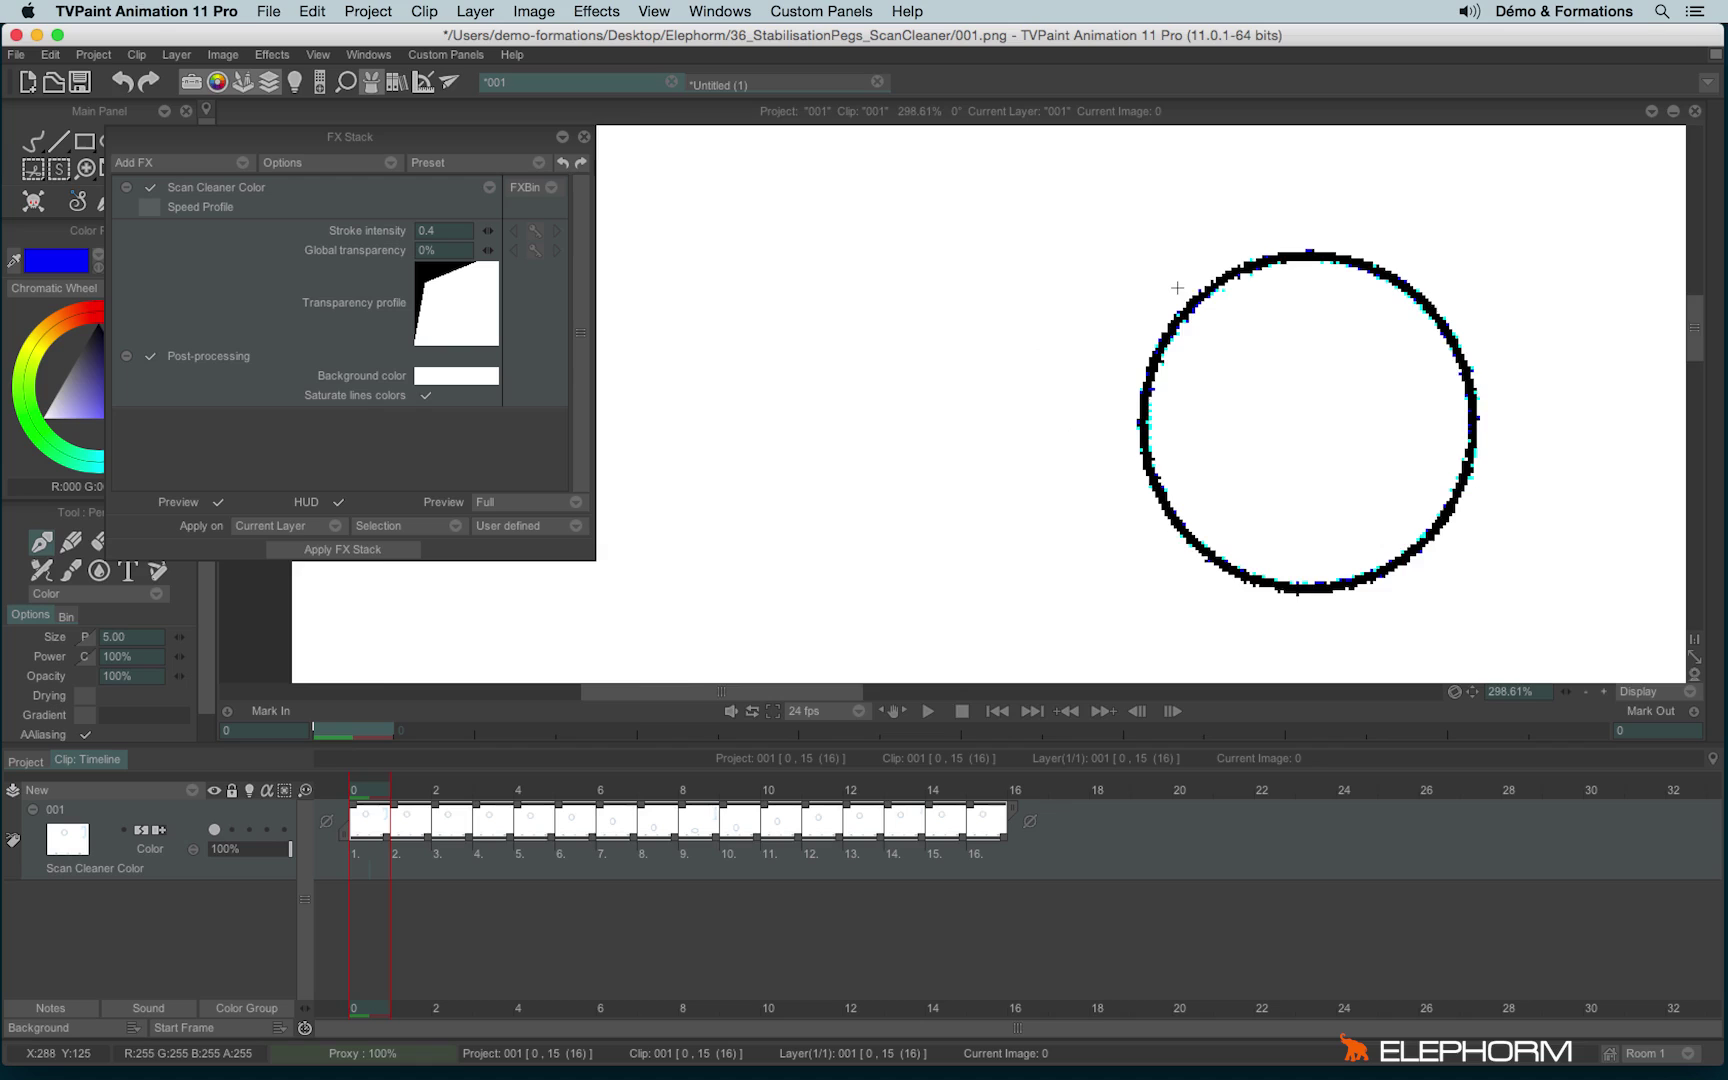
scroll(1176, 290, "down", 2)
scroll(1103, 339, "down", 2)
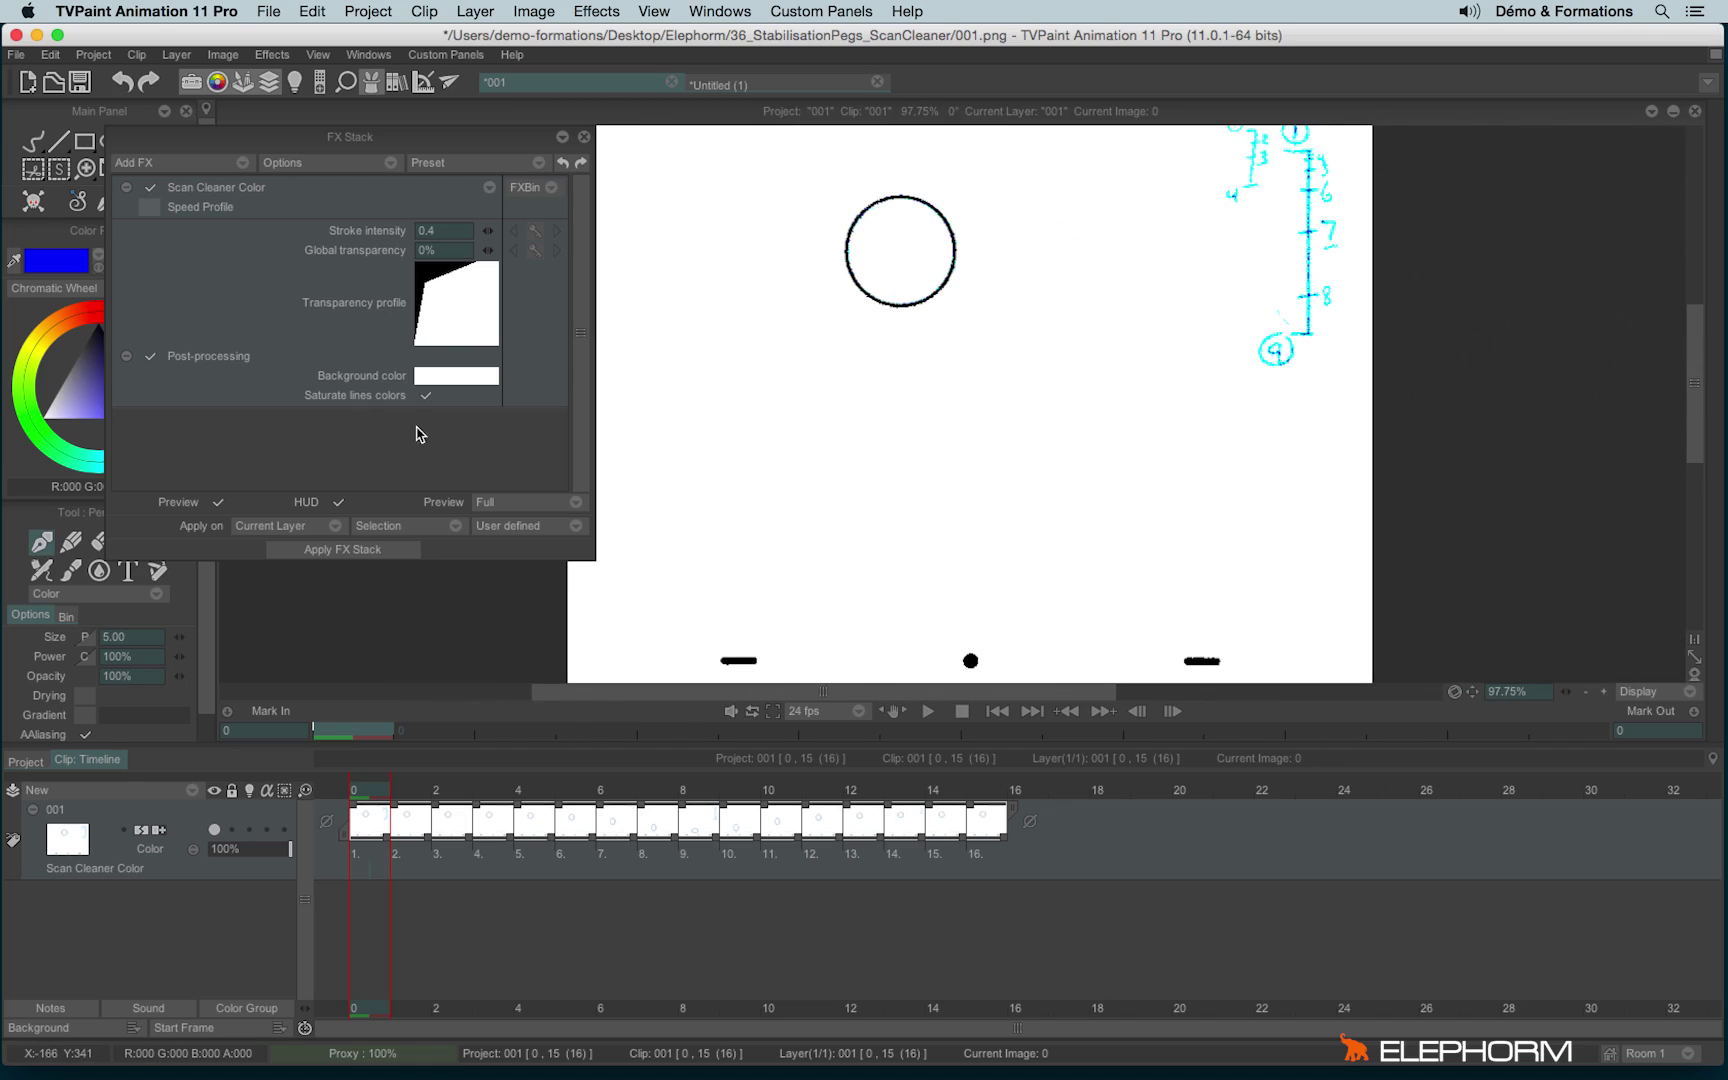
left_click(425, 395)
left_click(150, 356)
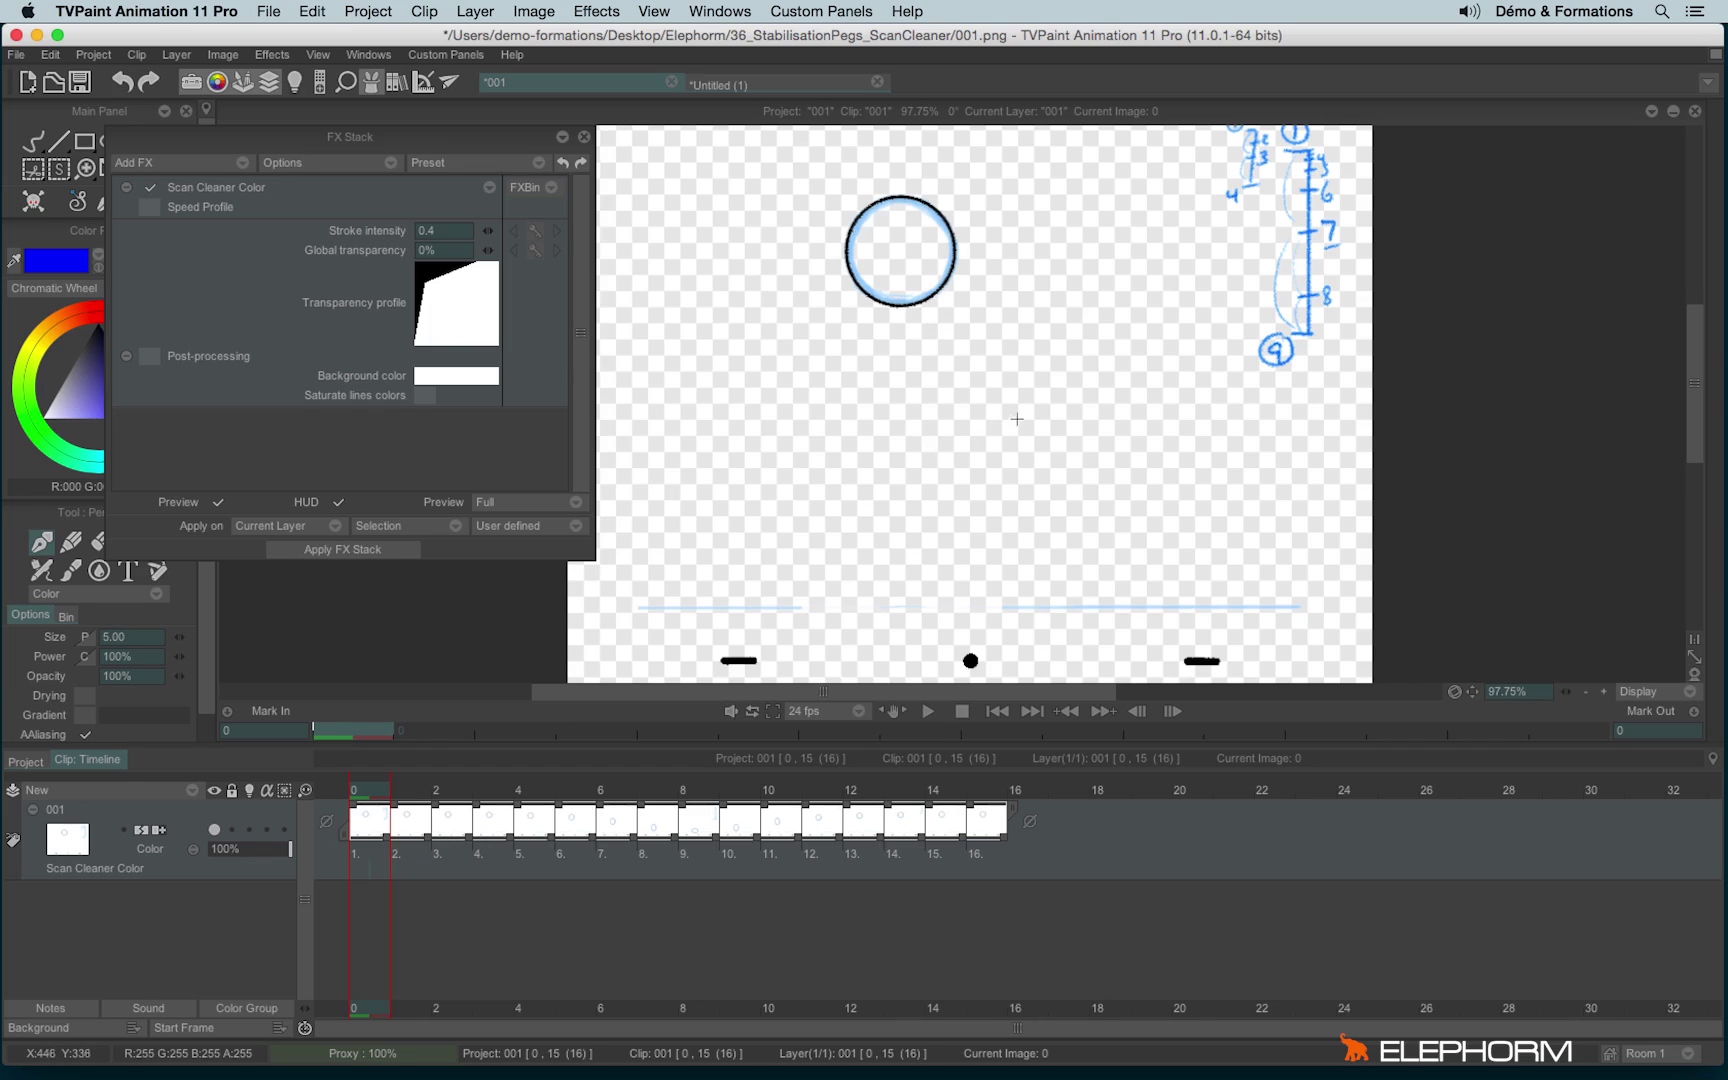
scroll(990, 420, "down", 2)
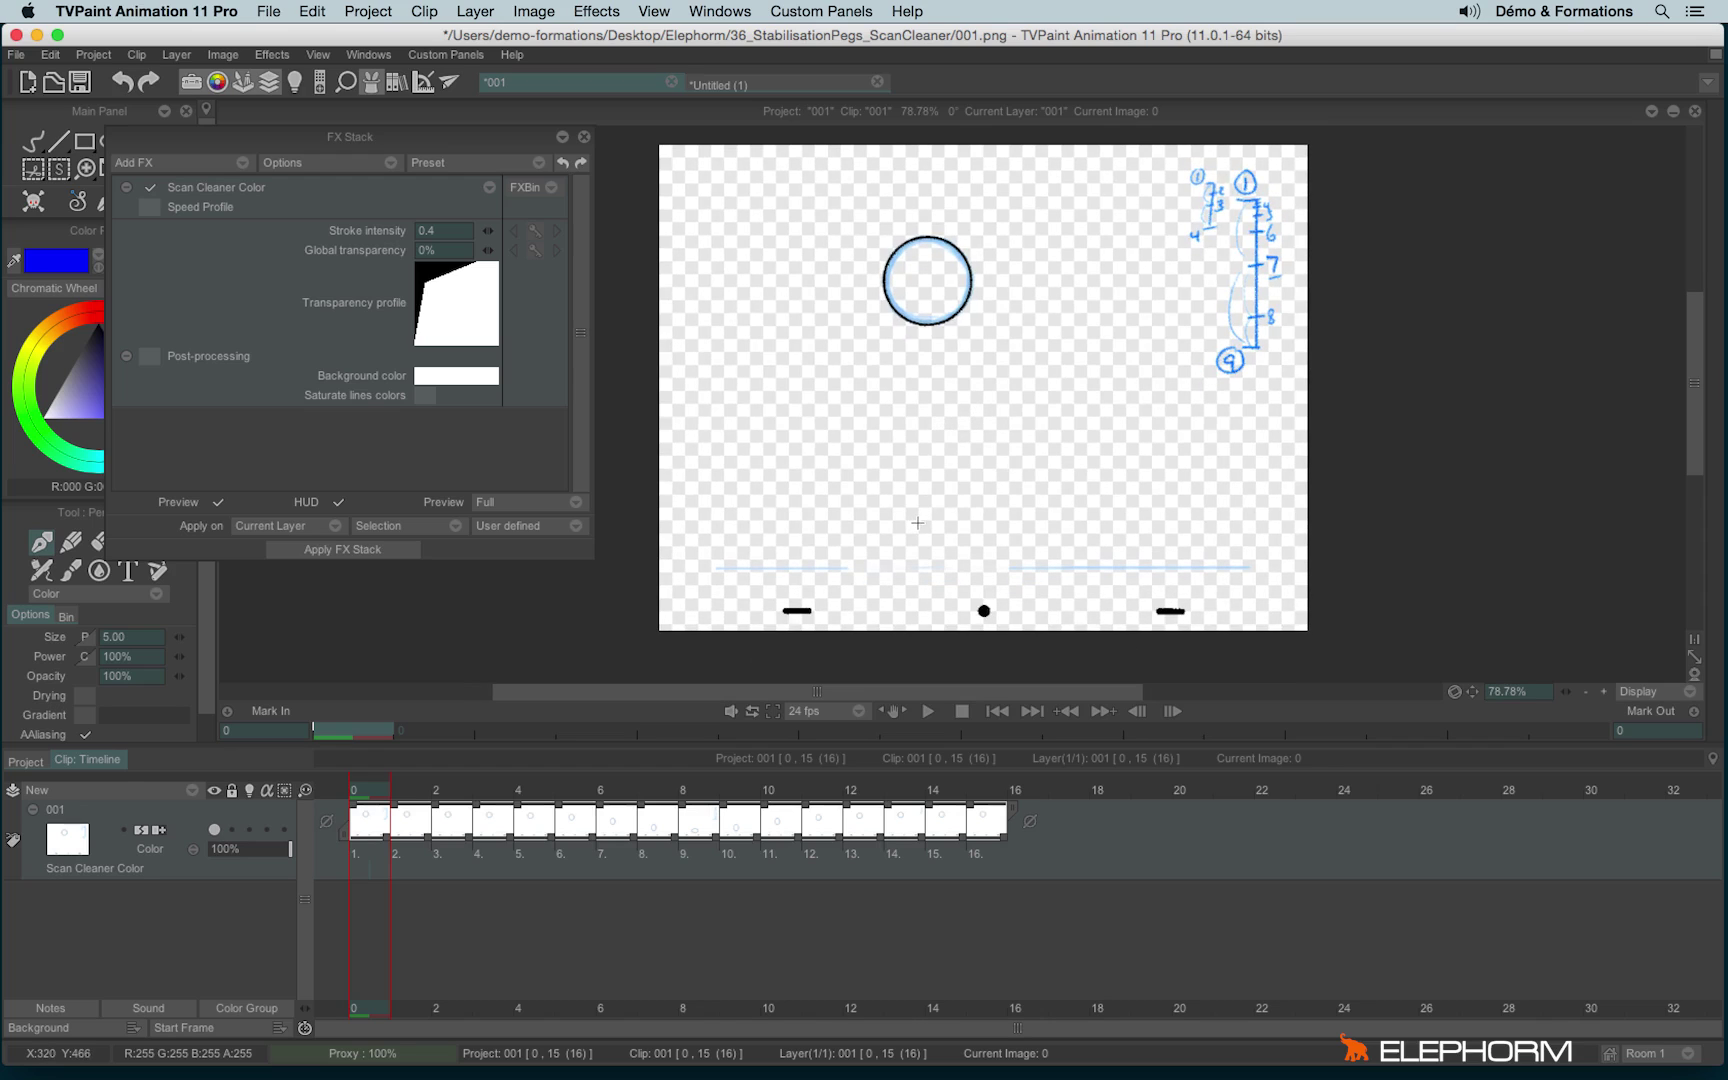
left_click(584, 137)
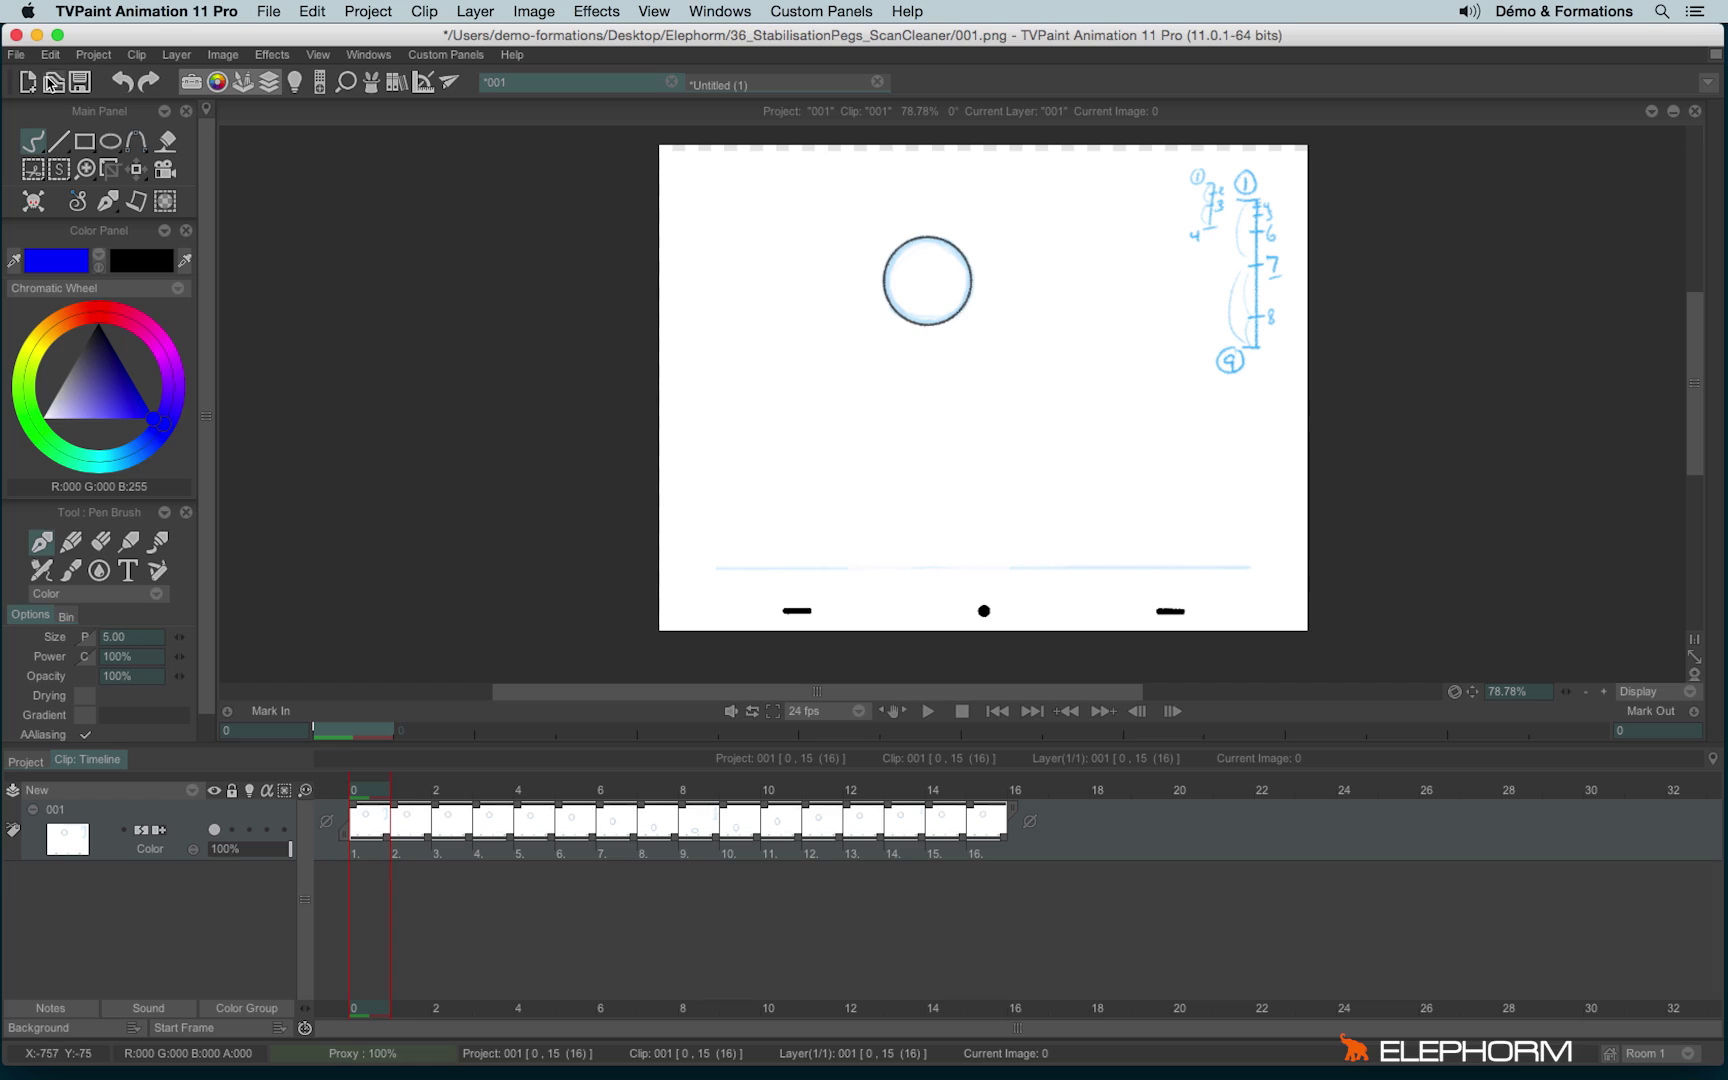
- Set the export to the clip's layer structure in CSV format, as 001.csv
left_click(16, 54)
left_click(69, 220)
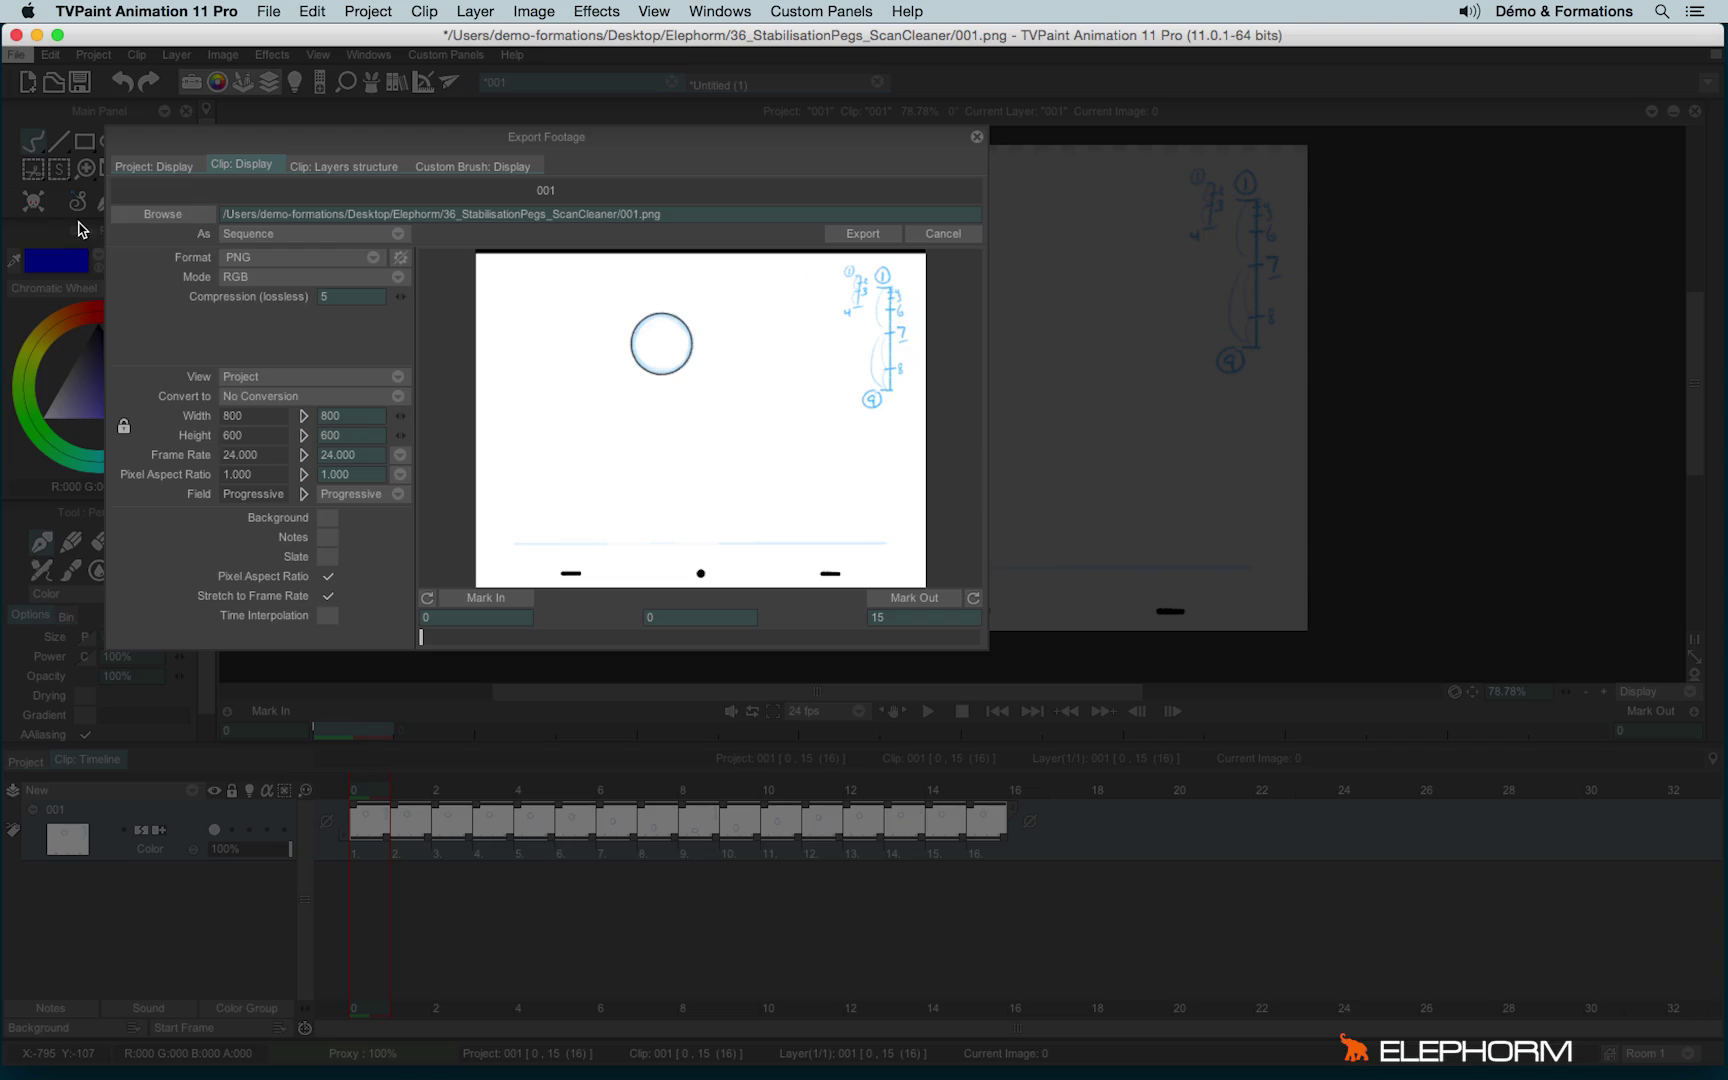
left_click(338, 166)
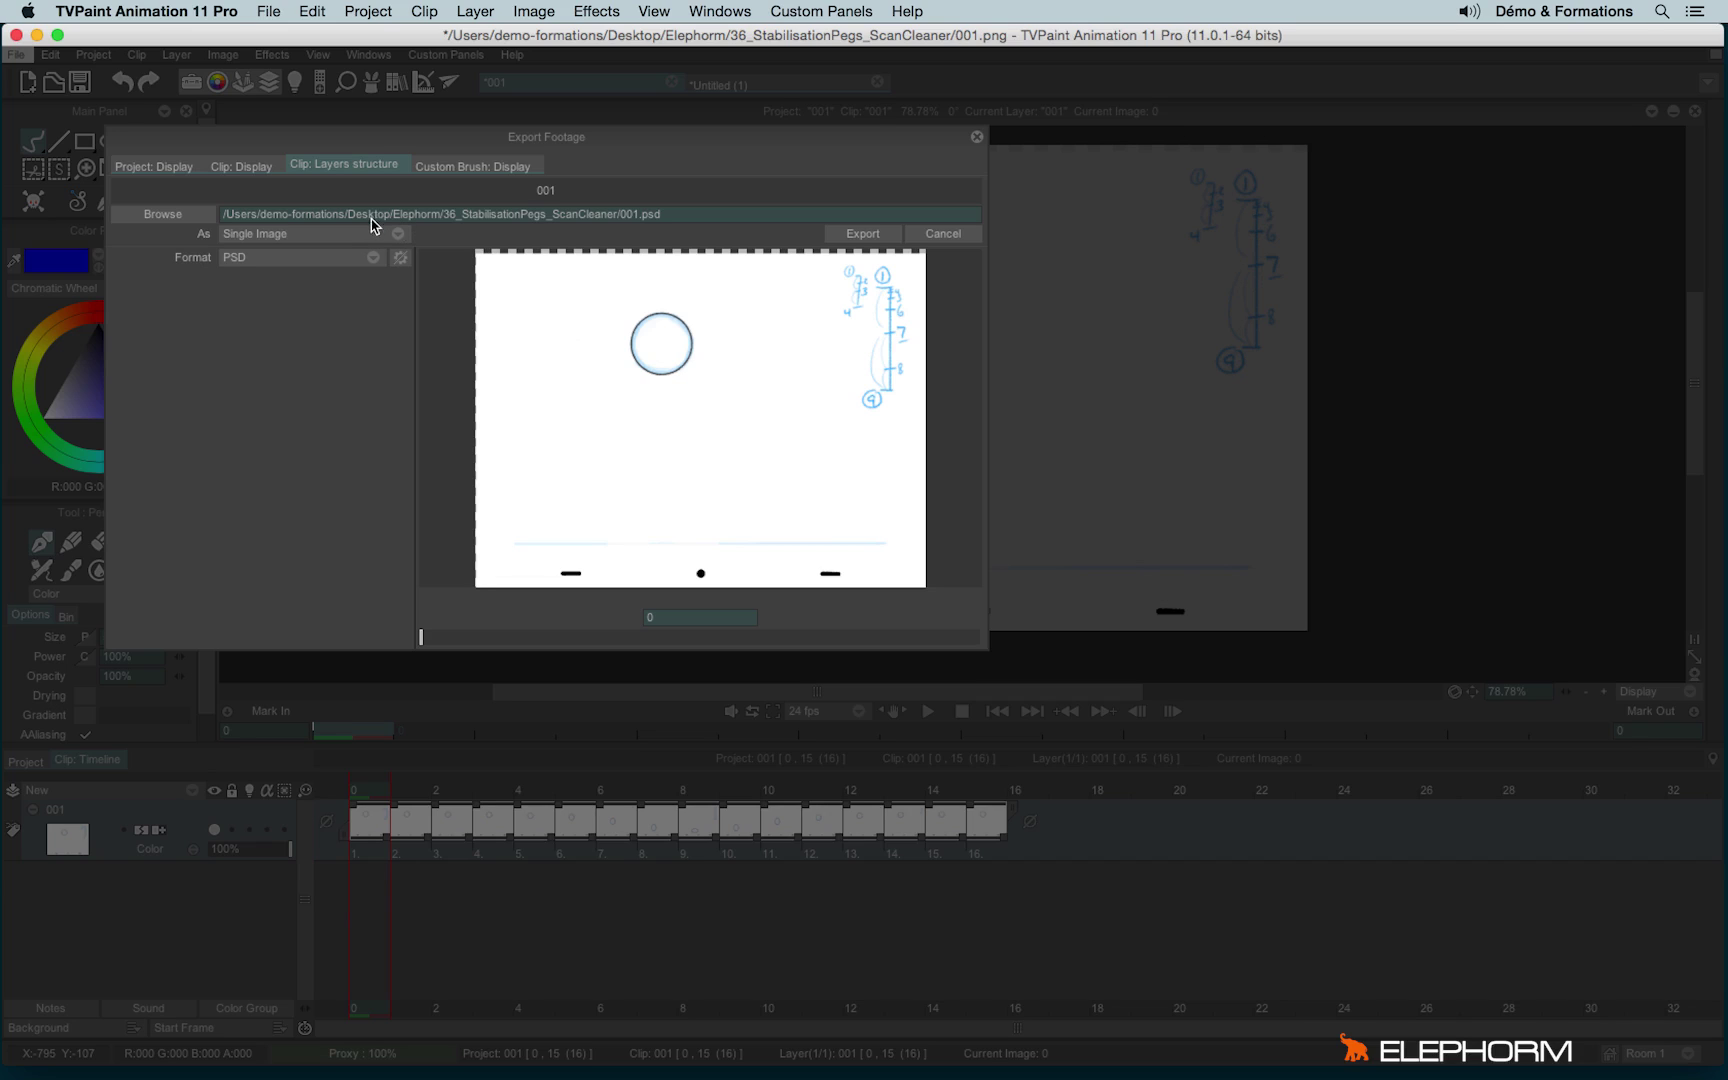
left_click(229, 261)
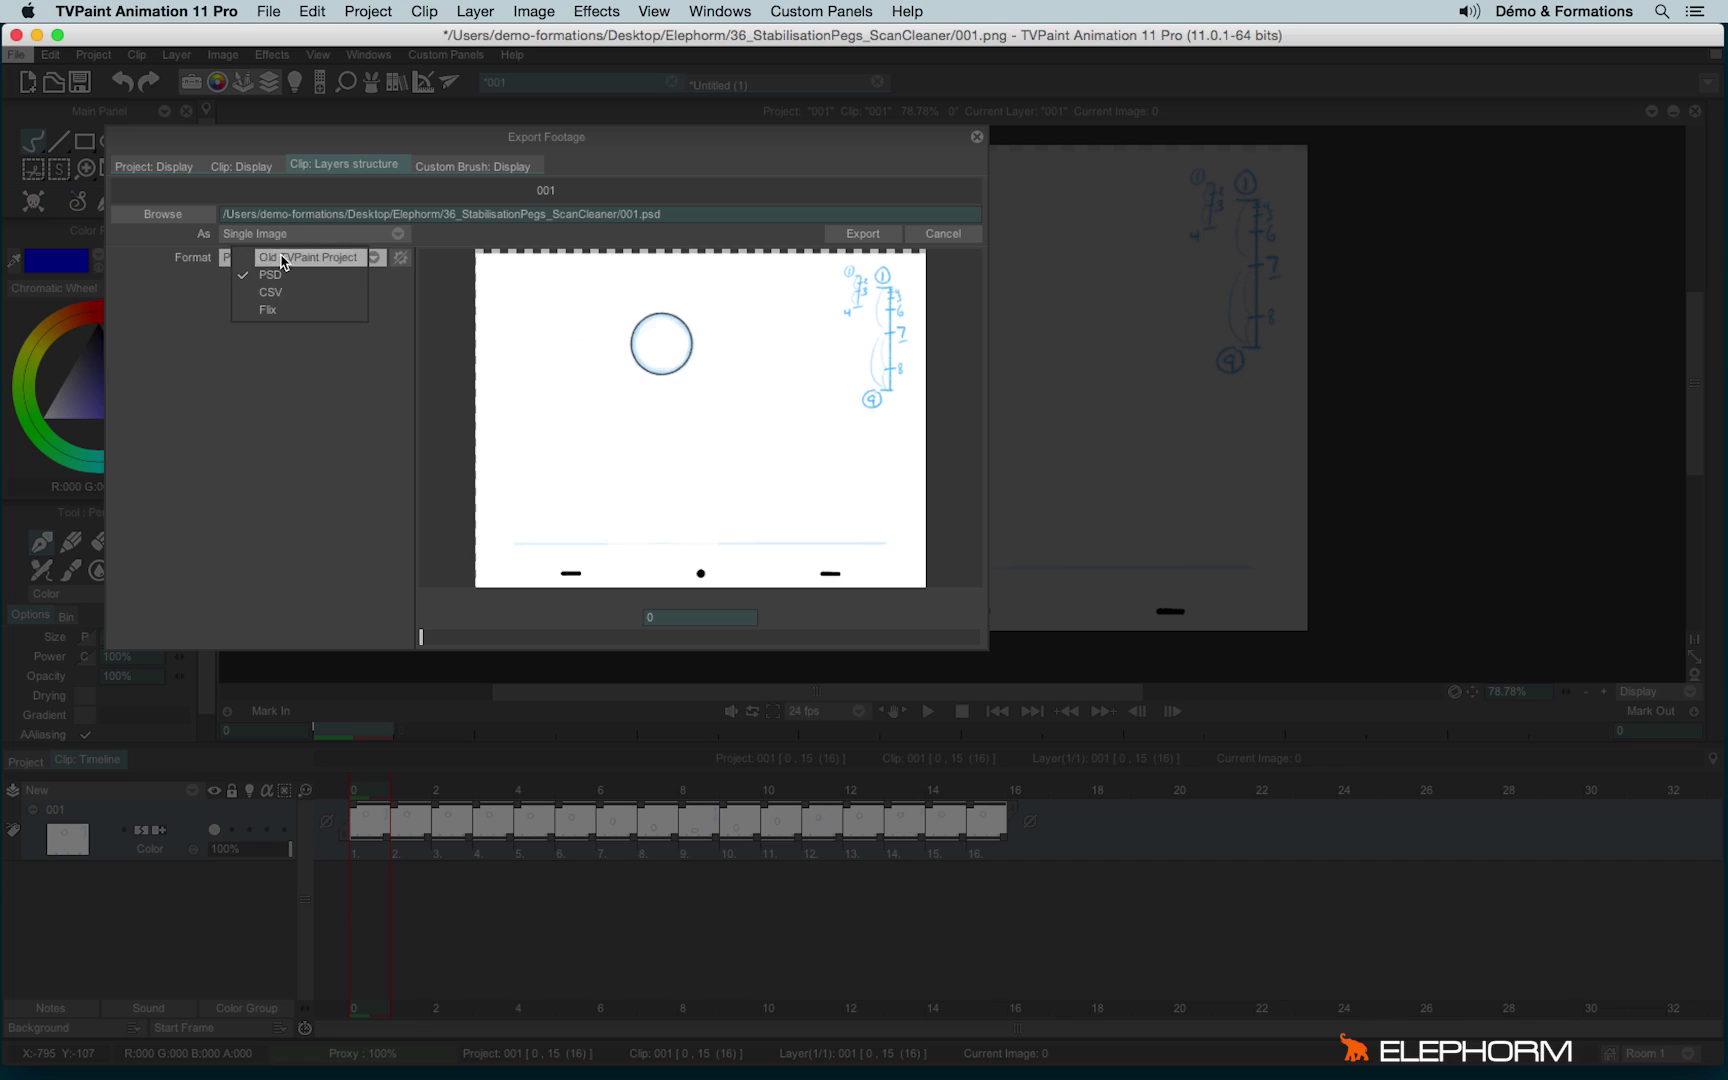
left_click(272, 292)
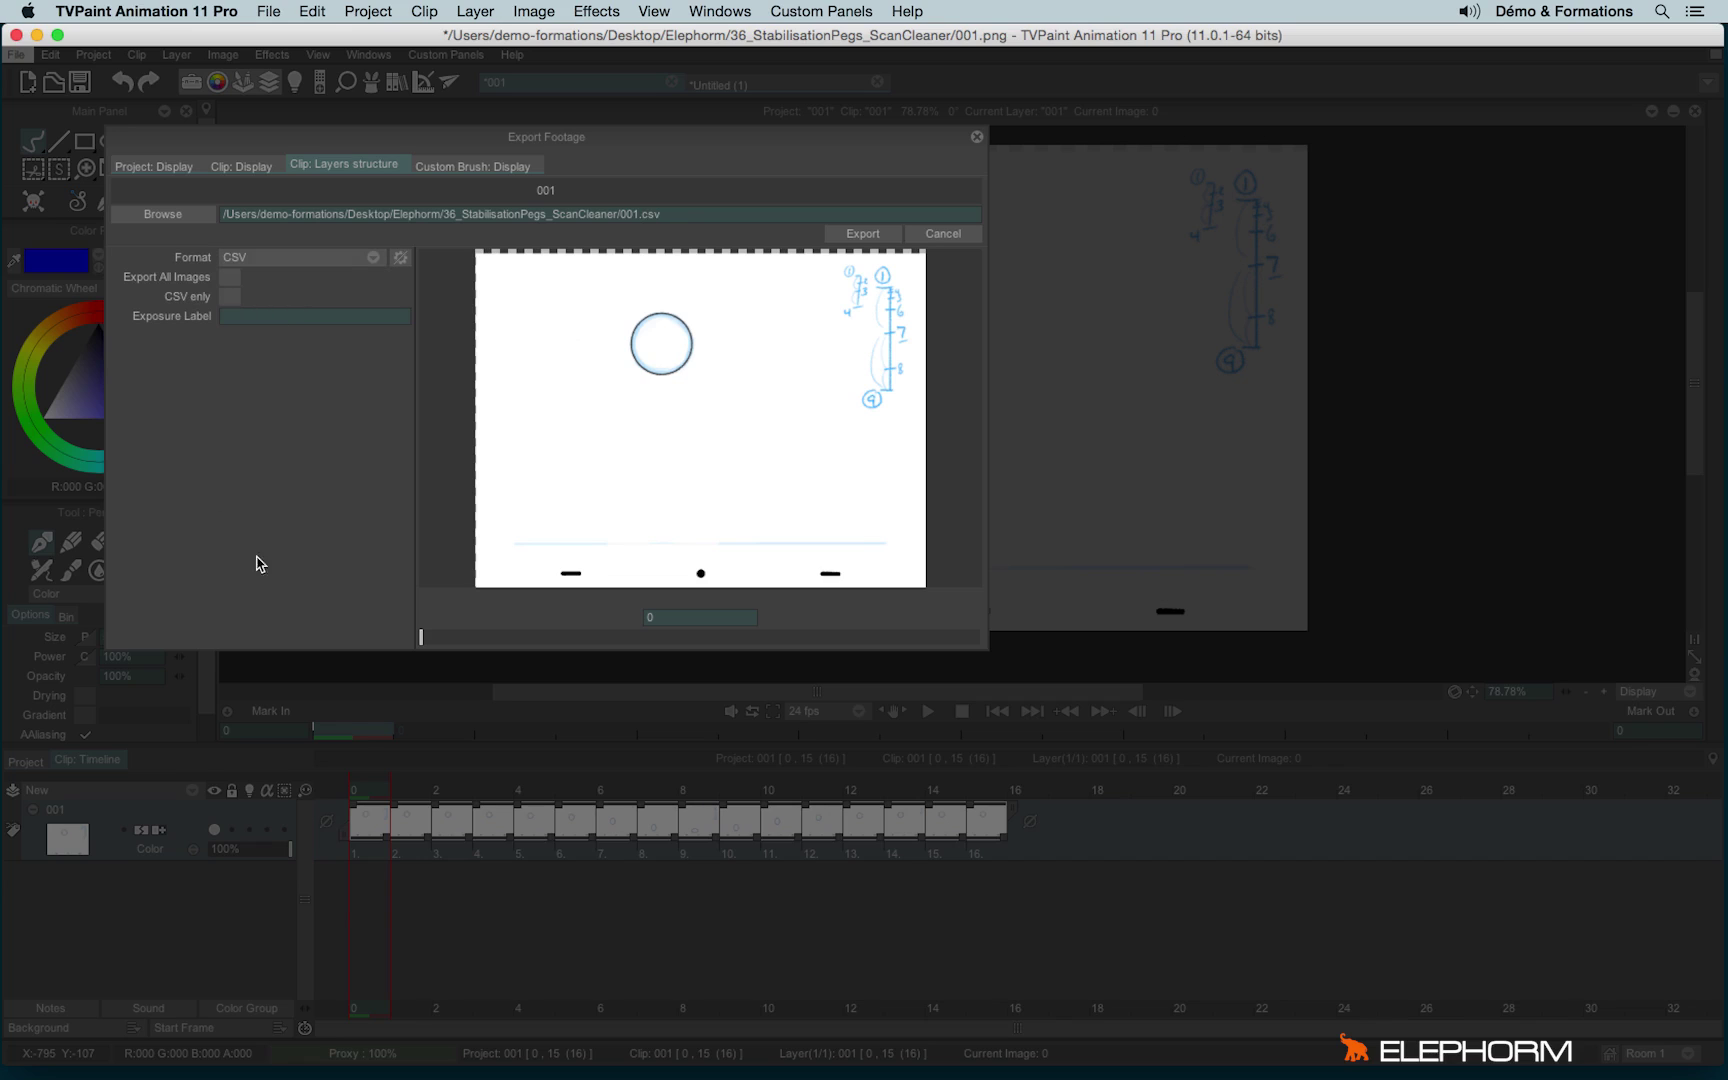